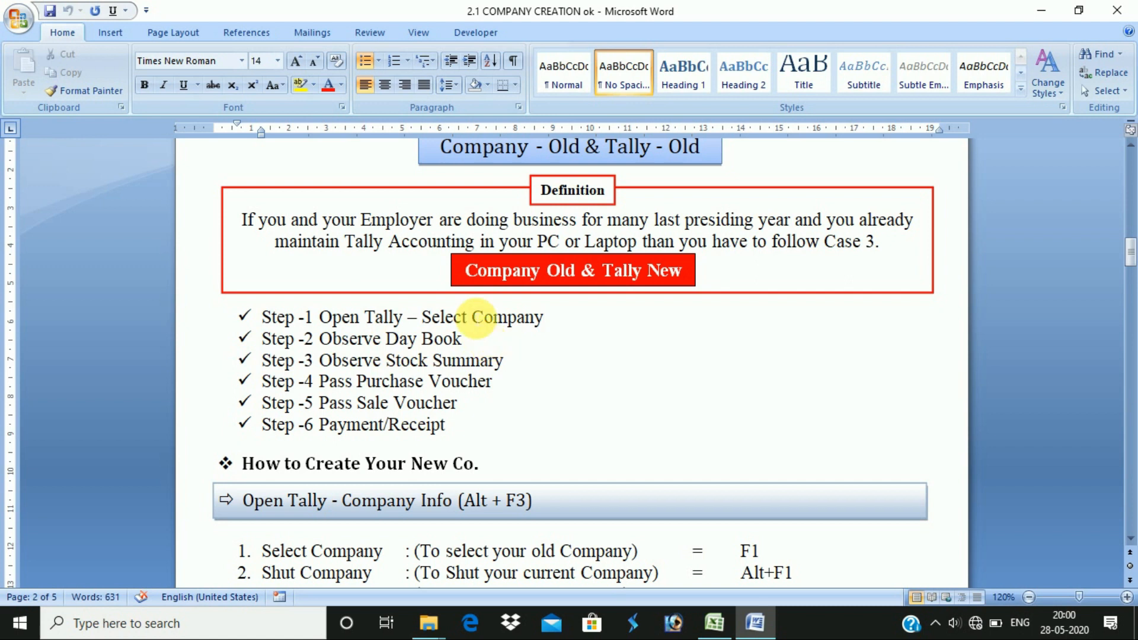
- Highlight the Select Company, Observe Day Book and Stock Summary step lines in the Word notes
drag(544, 317, 442, 320)
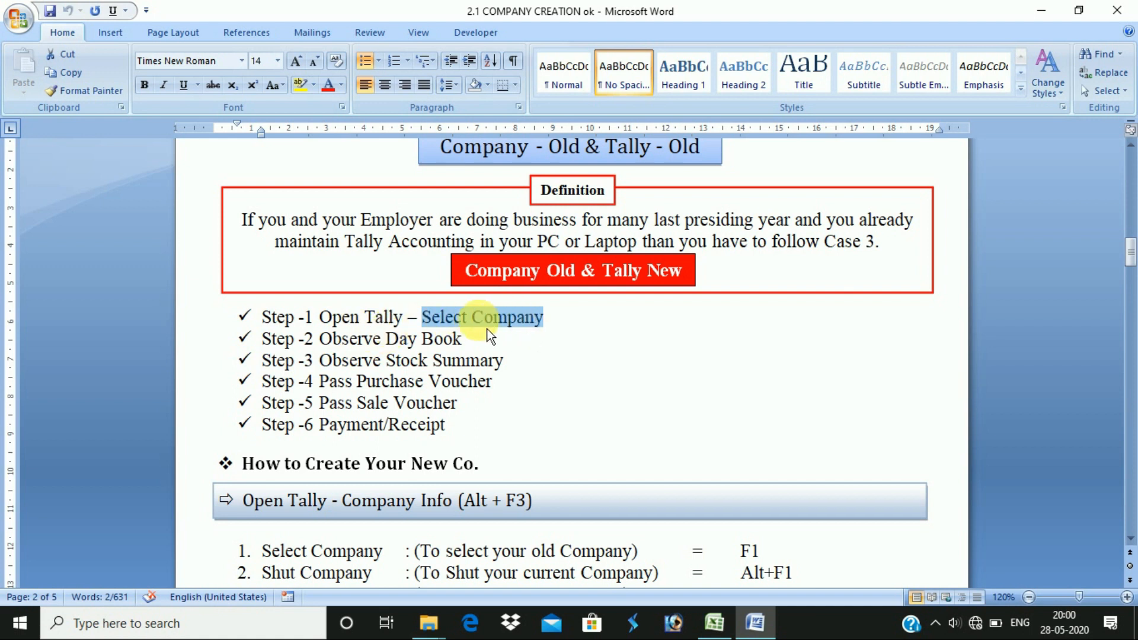
click(565, 325)
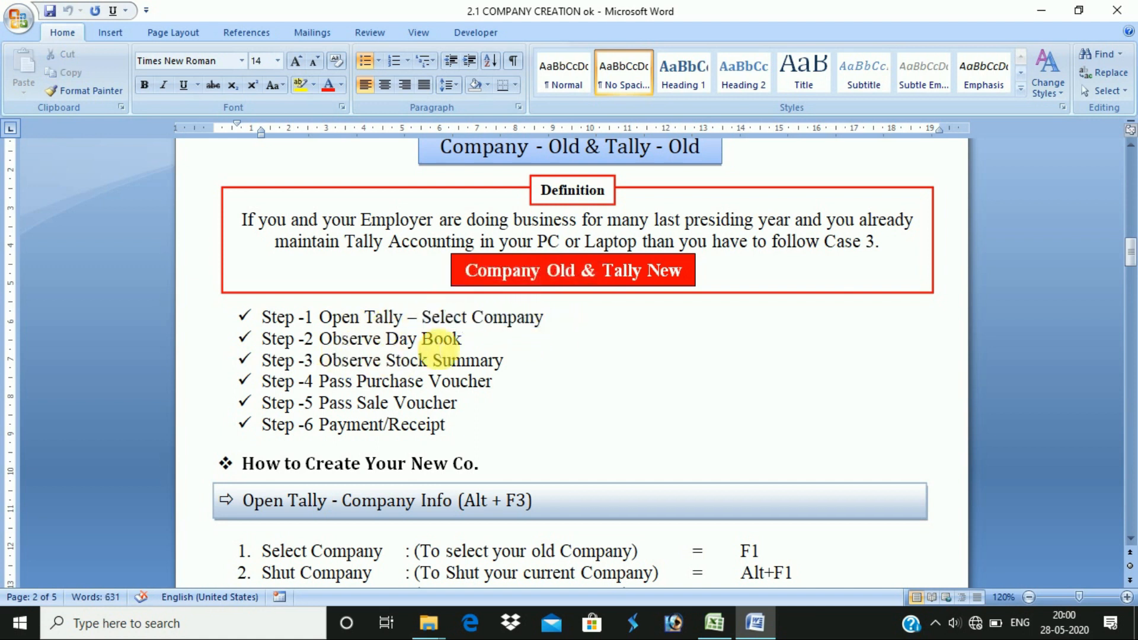
drag(471, 341, 345, 345)
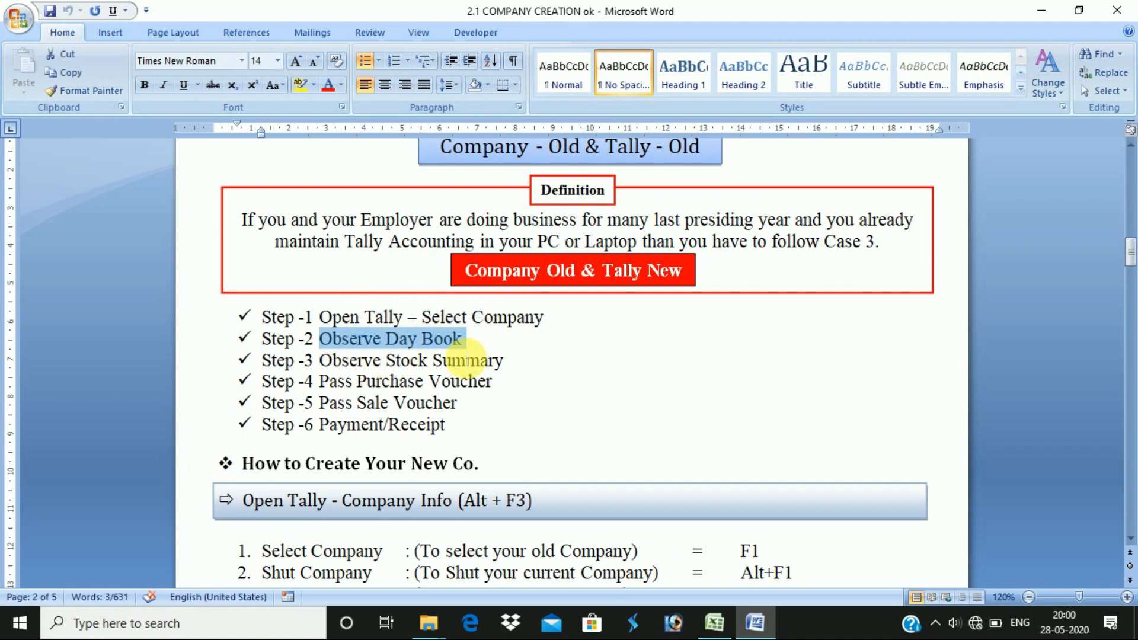
drag(513, 361, 388, 360)
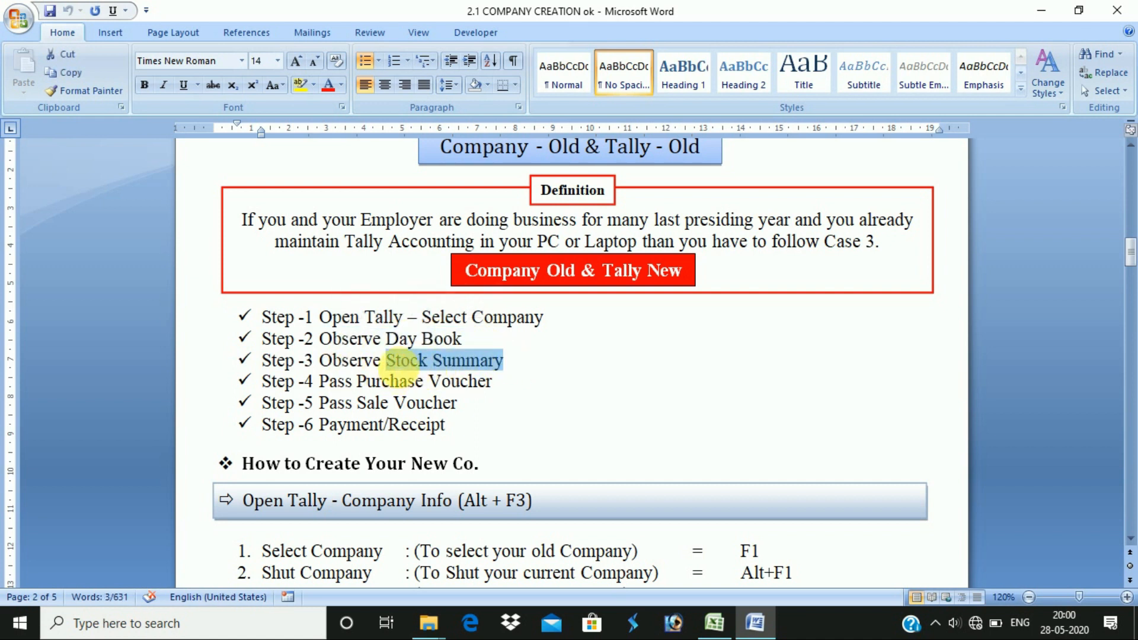
click(515, 366)
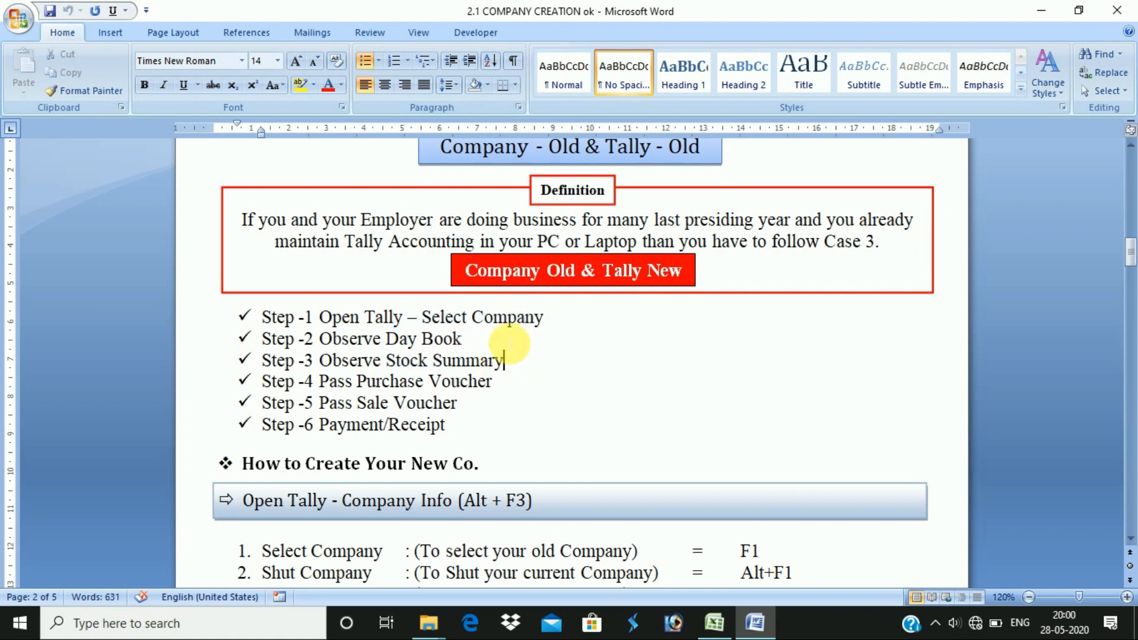
drag(465, 339, 403, 343)
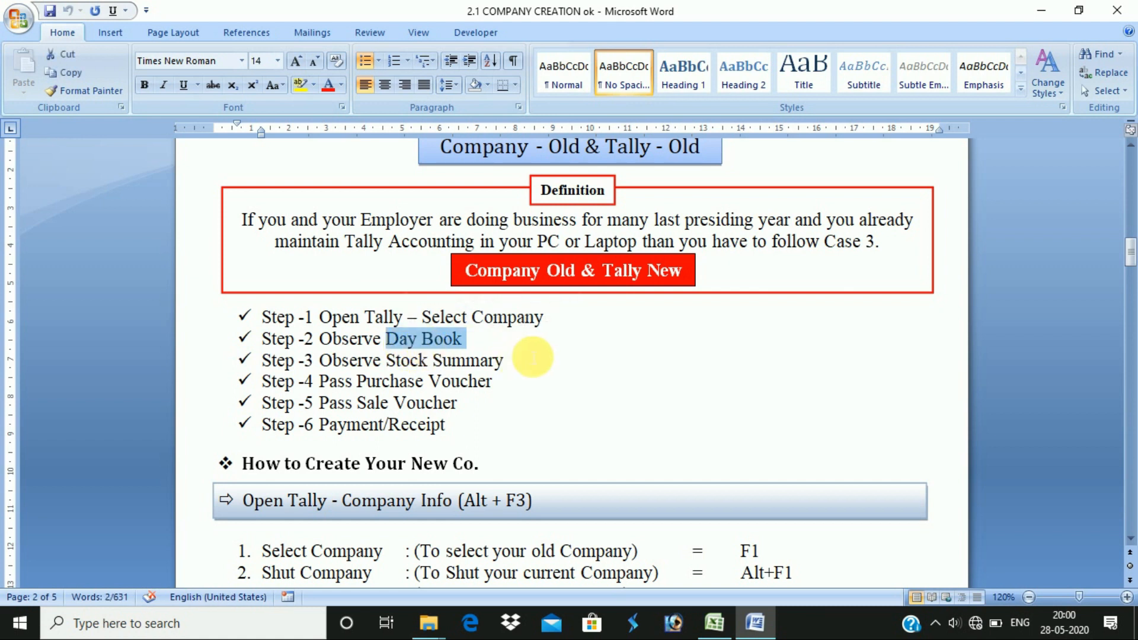
drag(319, 339, 446, 356)
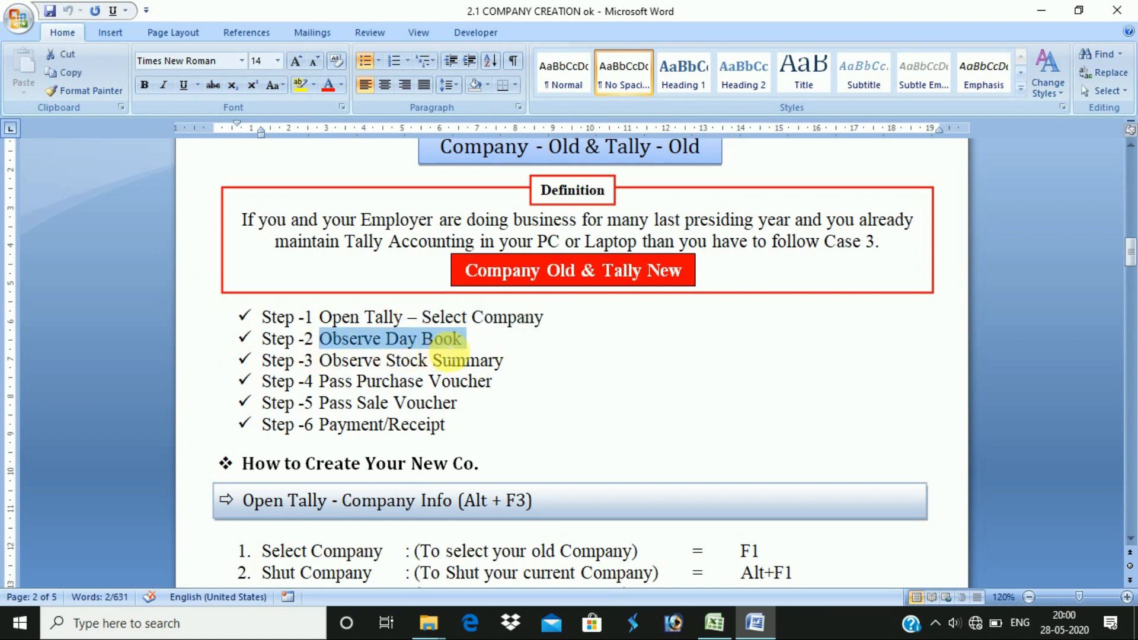
click(464, 353)
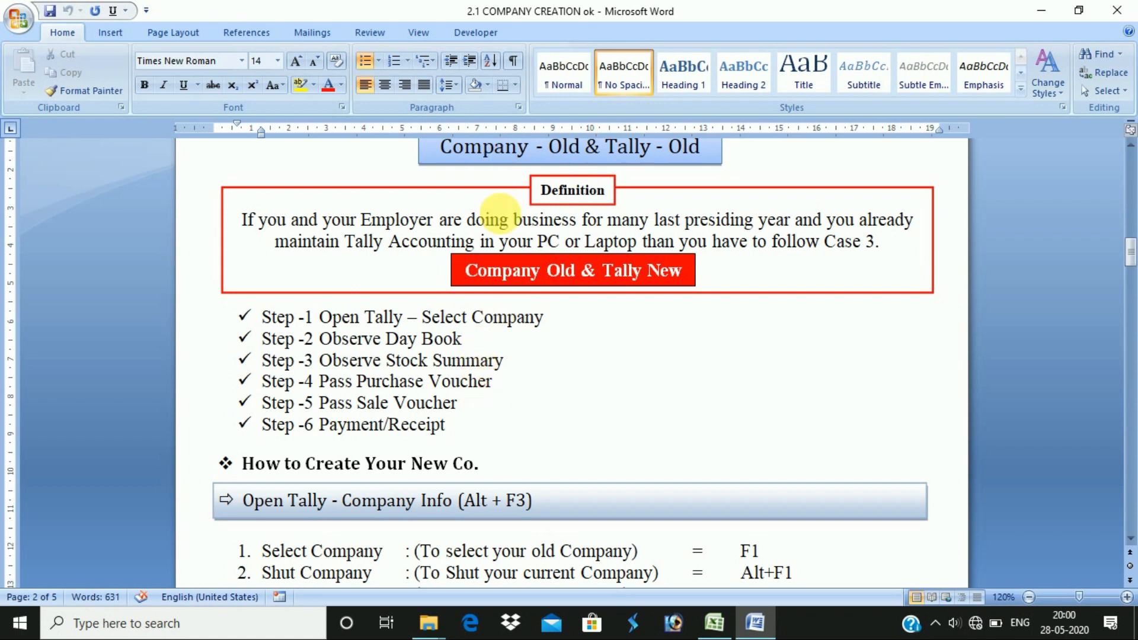
- Highlight the Stock Summary, Pass Purchase Voucher, Pass Sale Voucher and Payment/Receipt step lines
drag(498, 364, 324, 369)
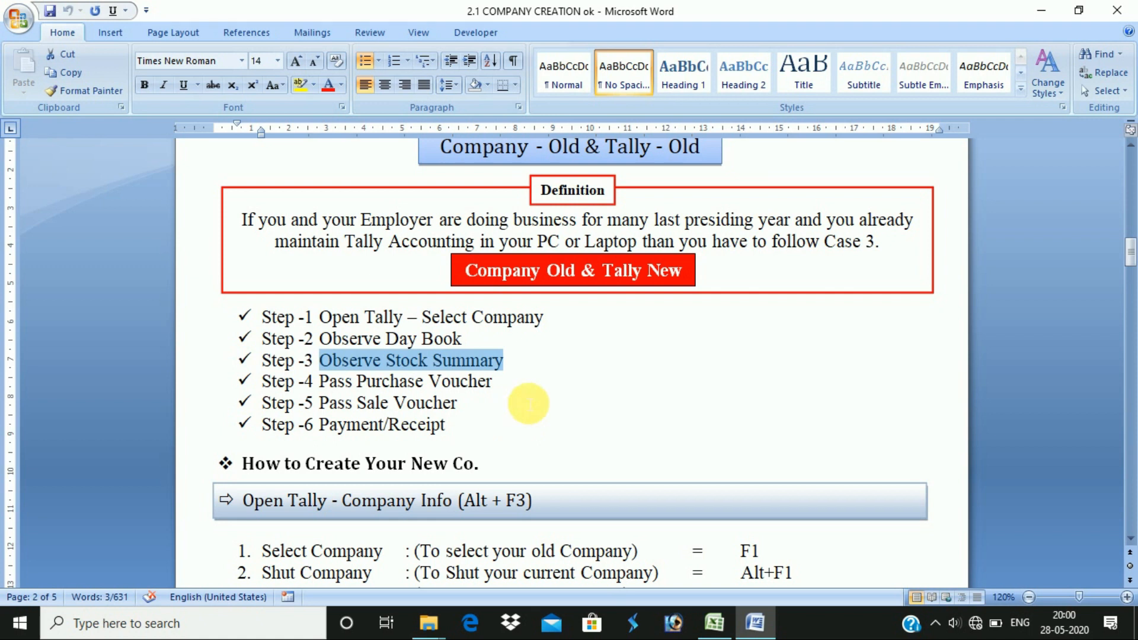
drag(500, 381, 332, 385)
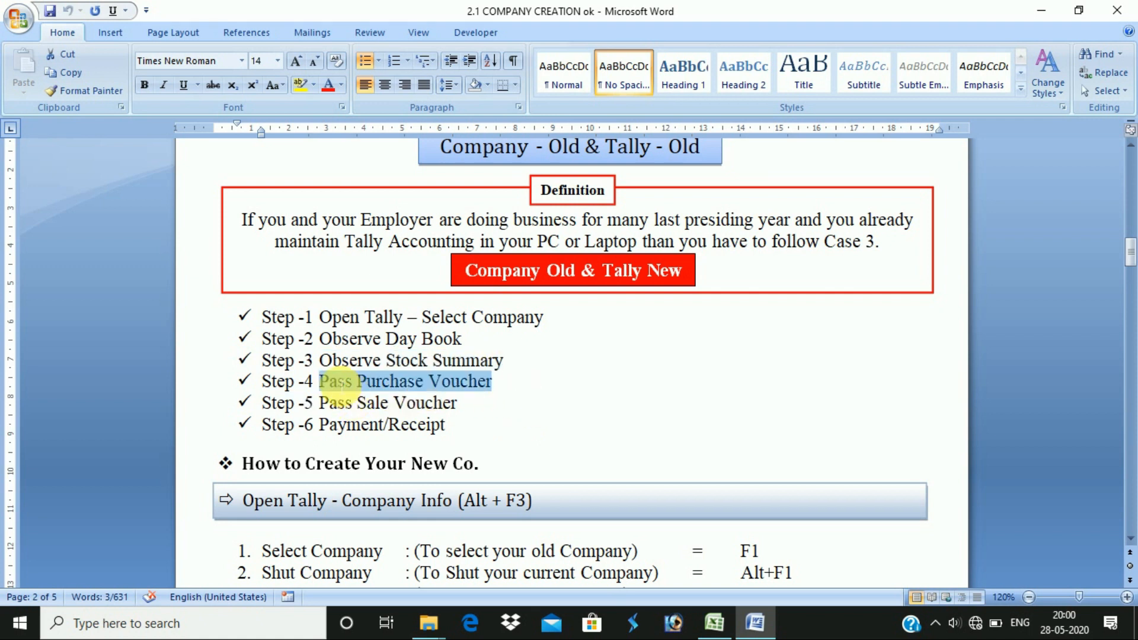
drag(465, 409, 326, 408)
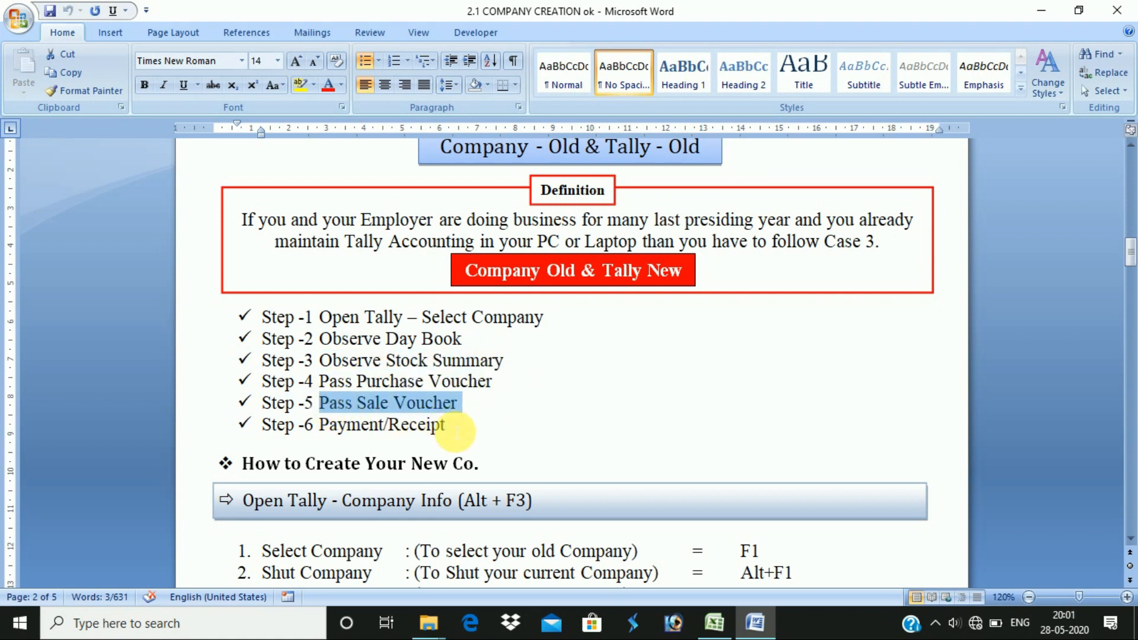
drag(460, 428, 376, 425)
click(460, 432)
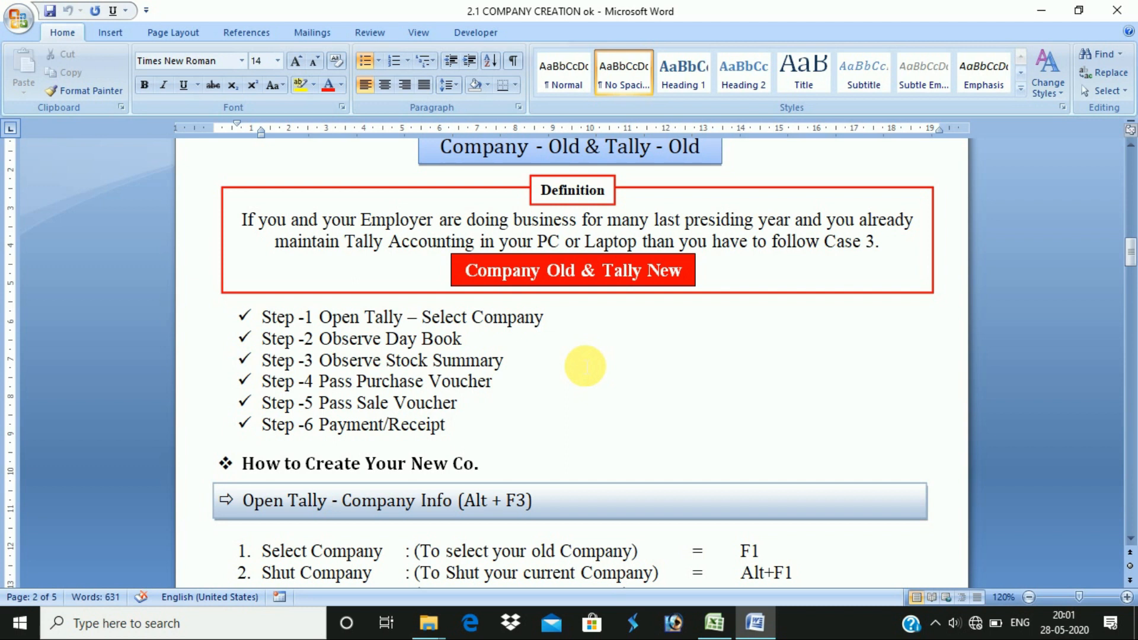
- Scroll to the 'How to Create Your New Co.' heading, then show the desktop and pick the tally72 shortcut
scroll(585, 366, down, 2)
click(490, 321)
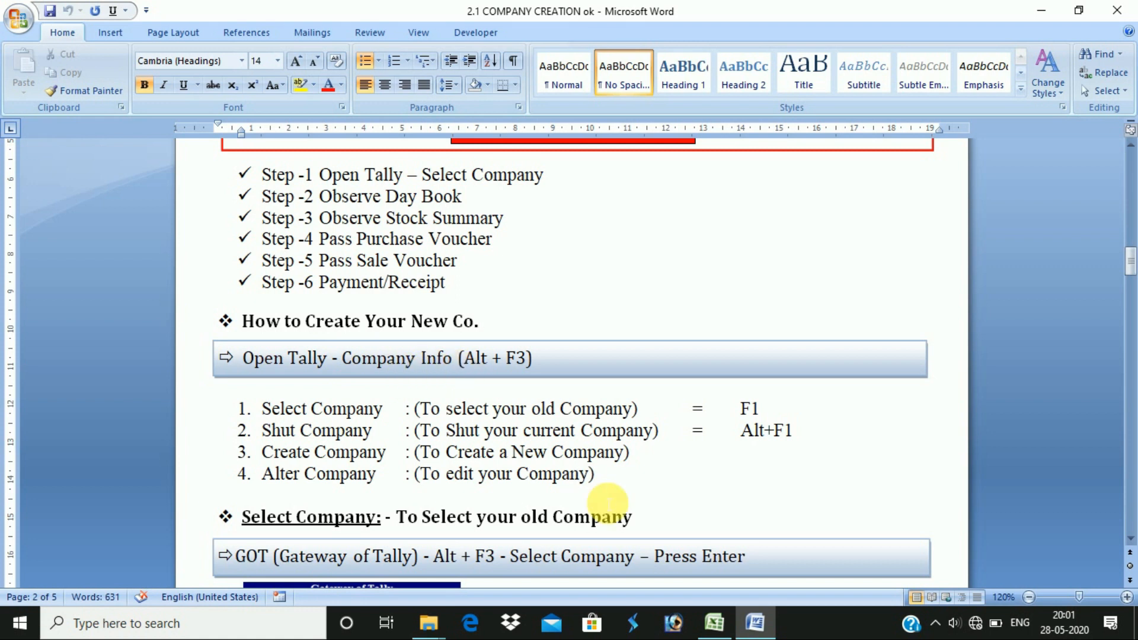
key(super+d)
click(1122, 44)
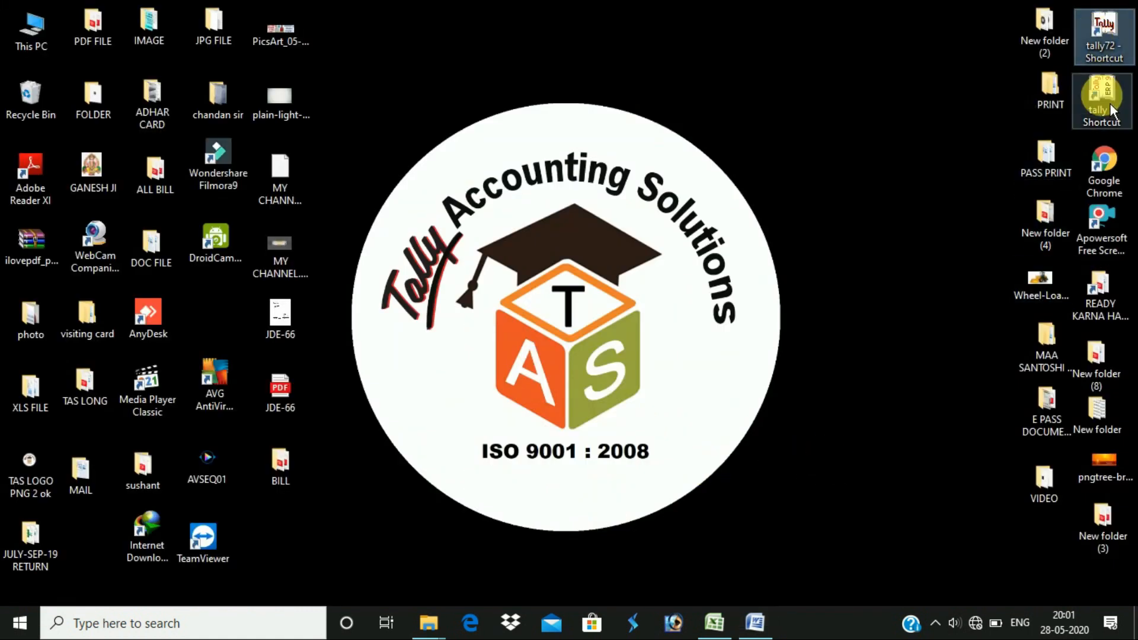
- Switch to the MASTER SYLLABUS workbook and select the Taxes and Return and ERP 9 topic blocks
key(alt+Tab)
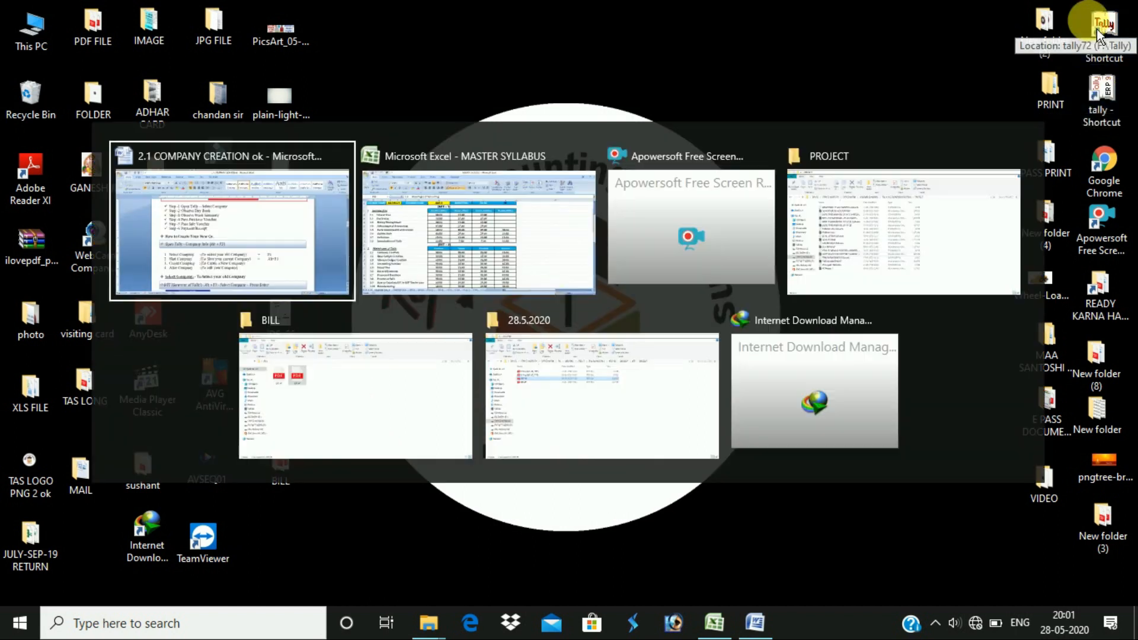
click(545, 267)
scroll(314, 406, down, 4)
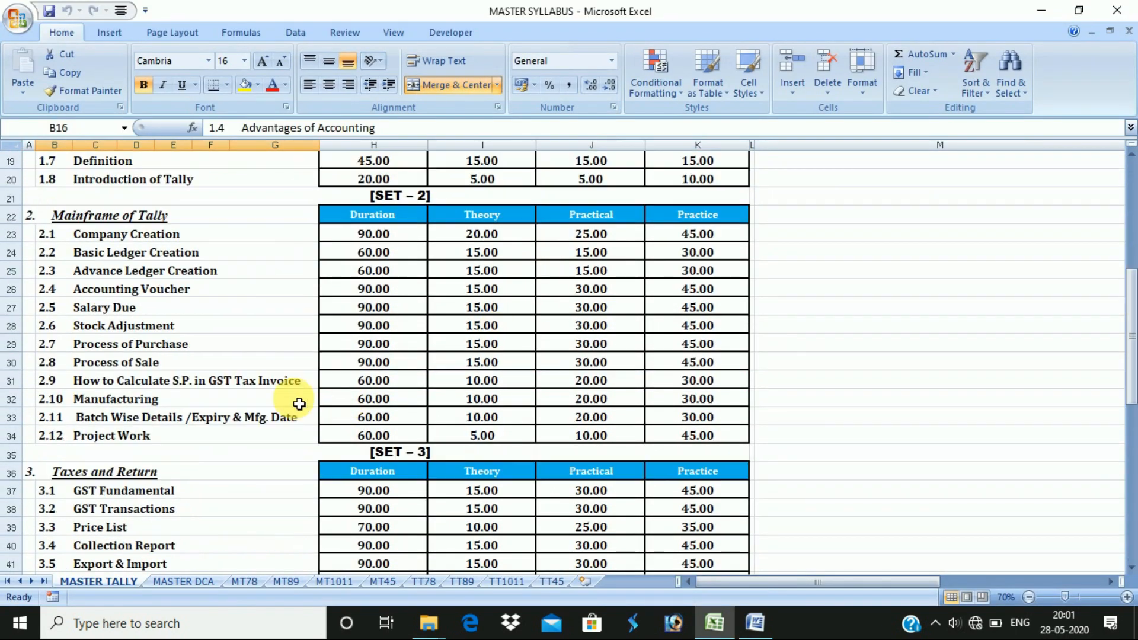
scroll(277, 304, down, 3)
drag(254, 314, 280, 453)
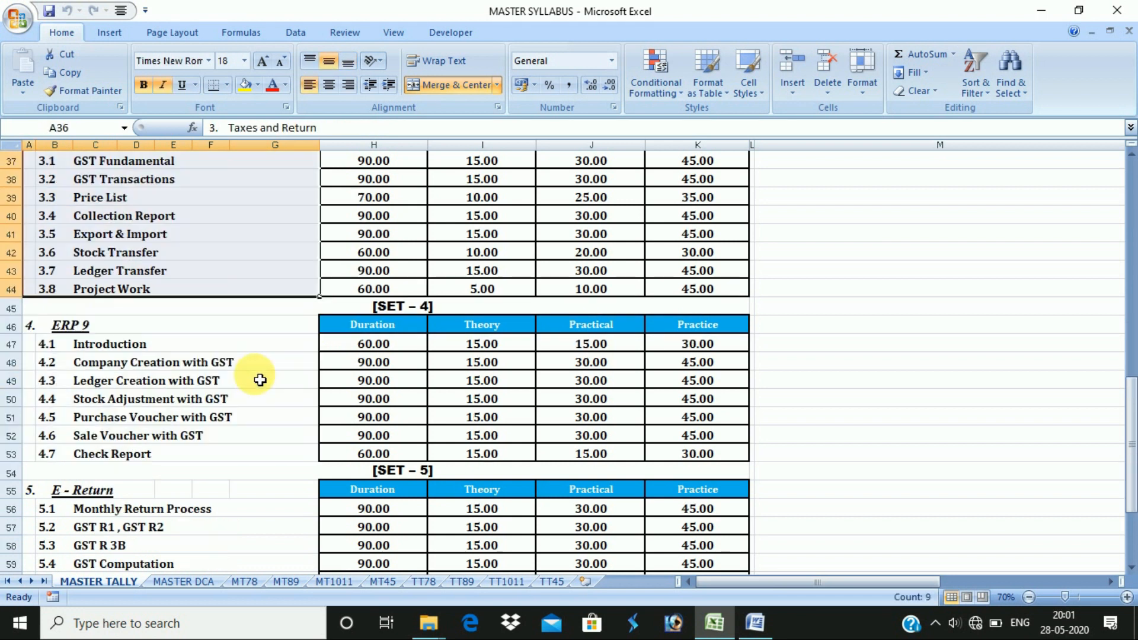
scroll(257, 375, down, 3)
drag(254, 327, 269, 453)
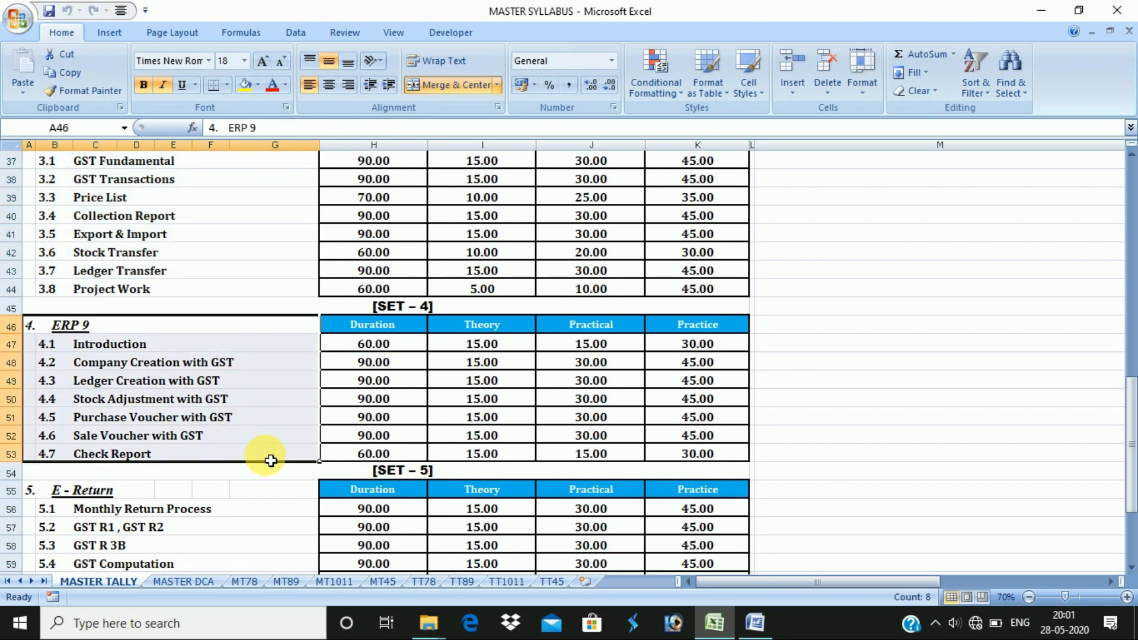
- Select the E - Return topic block, deselect it, and return to the 2.1 COMPANY CREATION document
scroll(267, 450, down, 3)
drag(255, 326, 279, 487)
scroll(284, 468, up, 15)
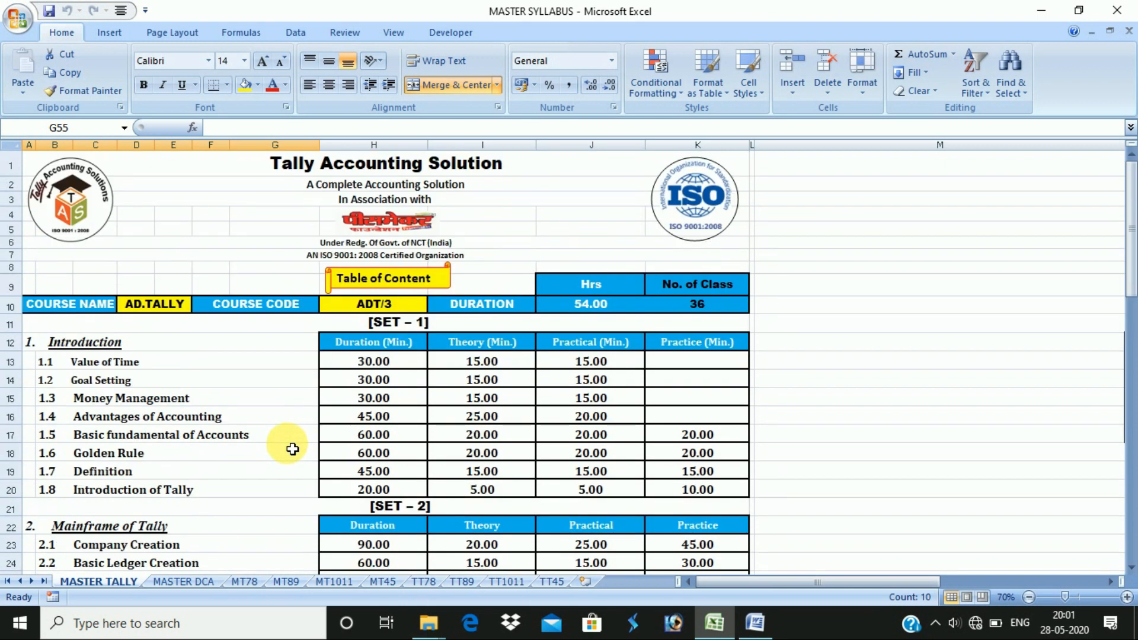
click(1041, 323)
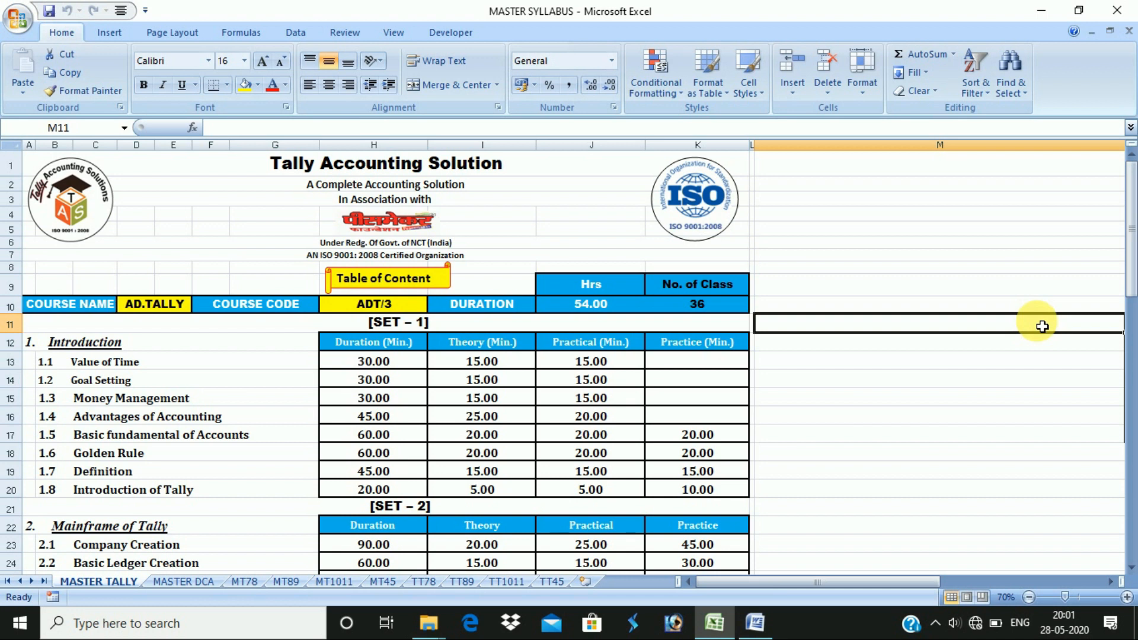
key(alt)
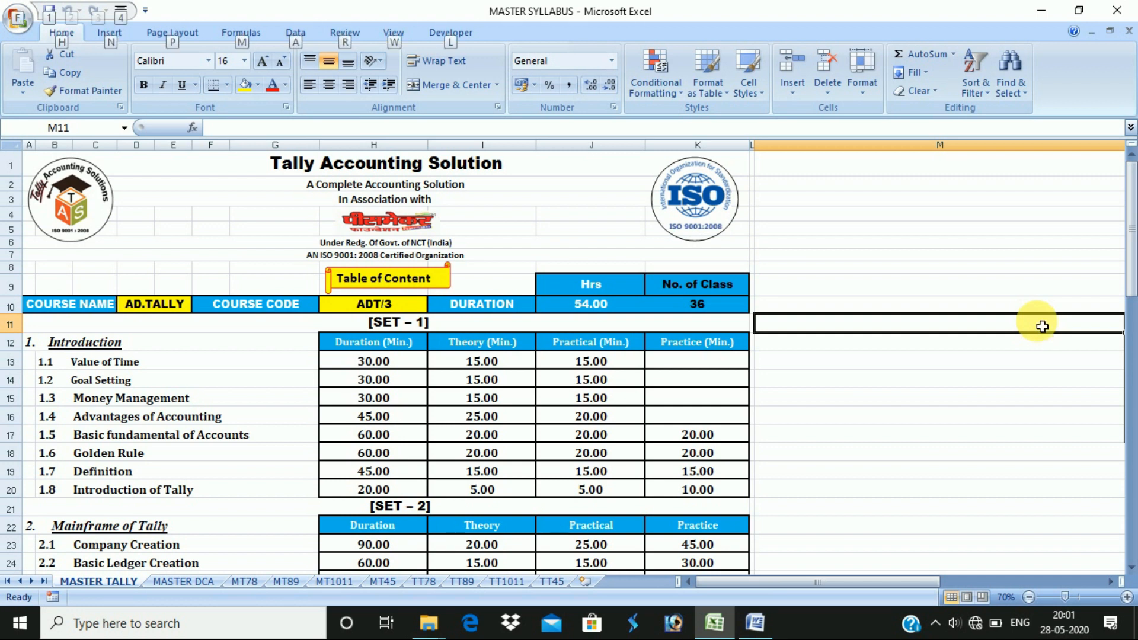
key(alt+Tab)
key(alt+Tab)
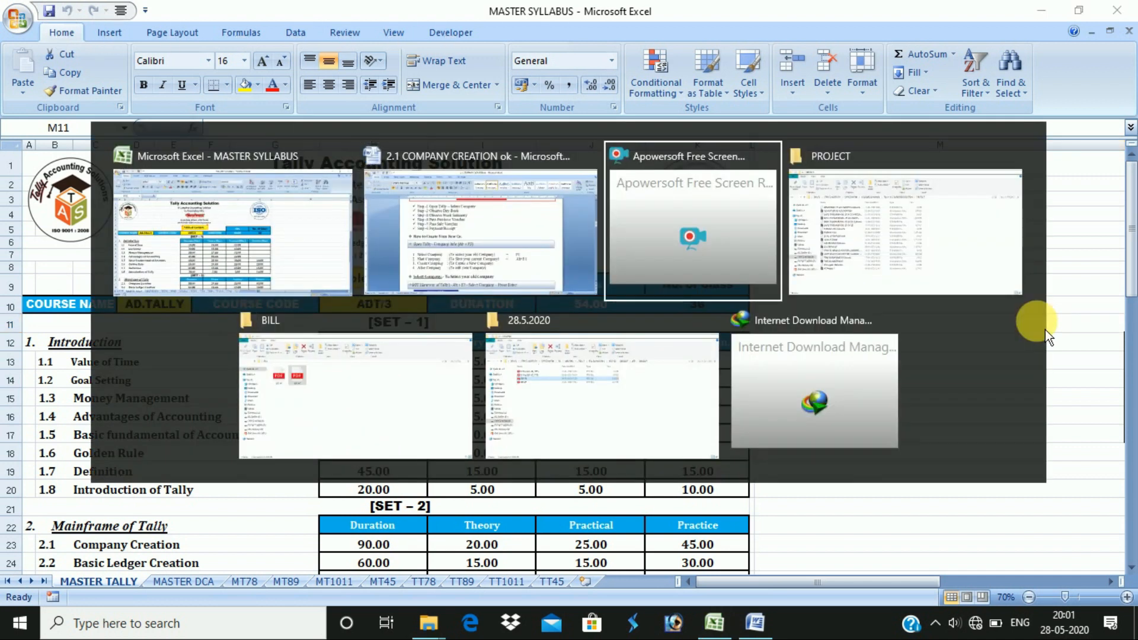
key(alt+shift+Tab)
- Show the desktop and launch Tally 7.2 from its shortcut
scroll(1007, 344, down, 1)
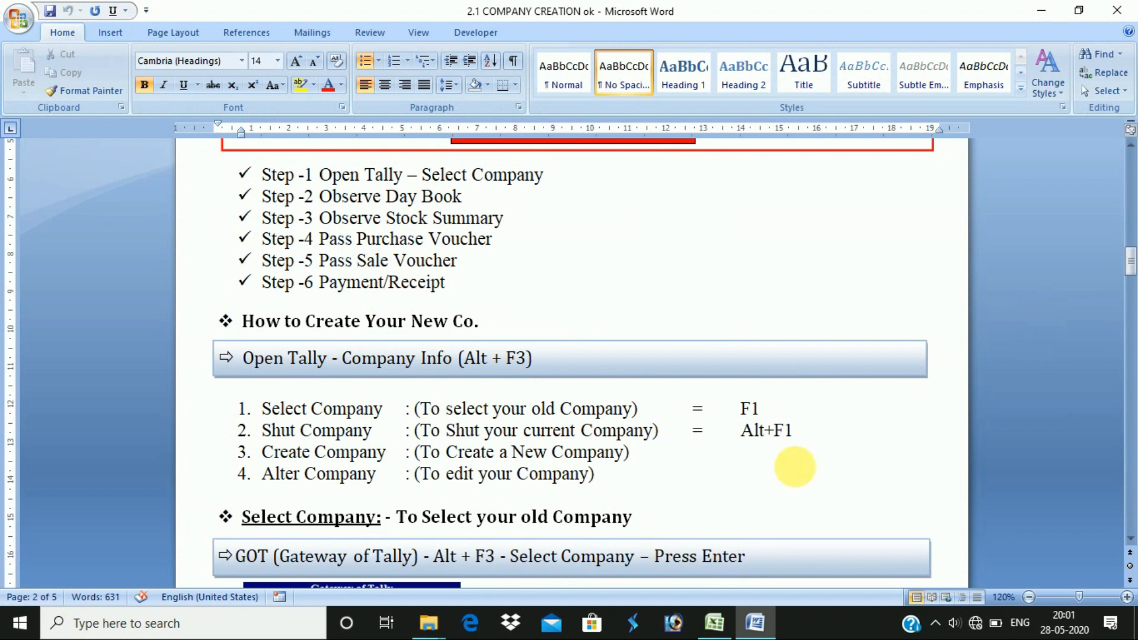
scroll(688, 442, up, 2)
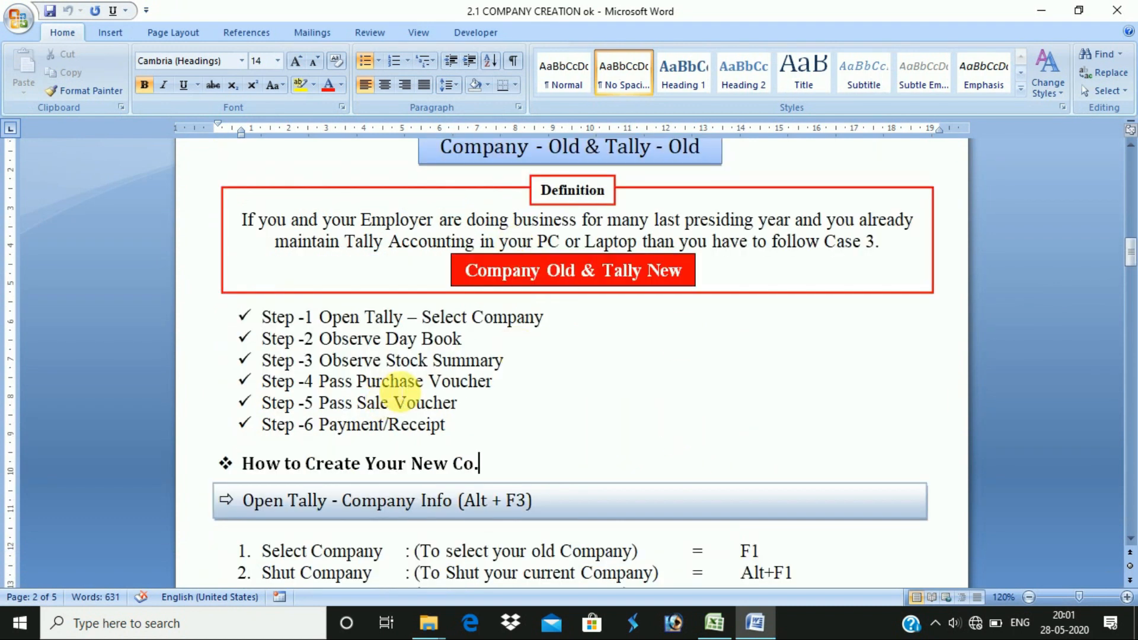
scroll(582, 483, down, 2)
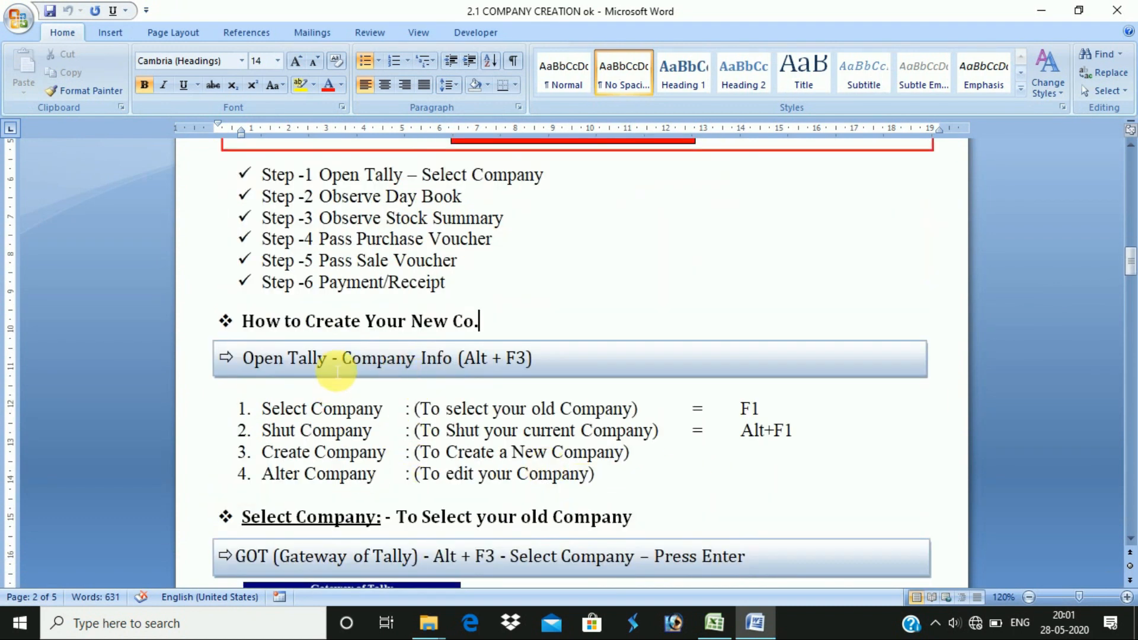
key(super+d)
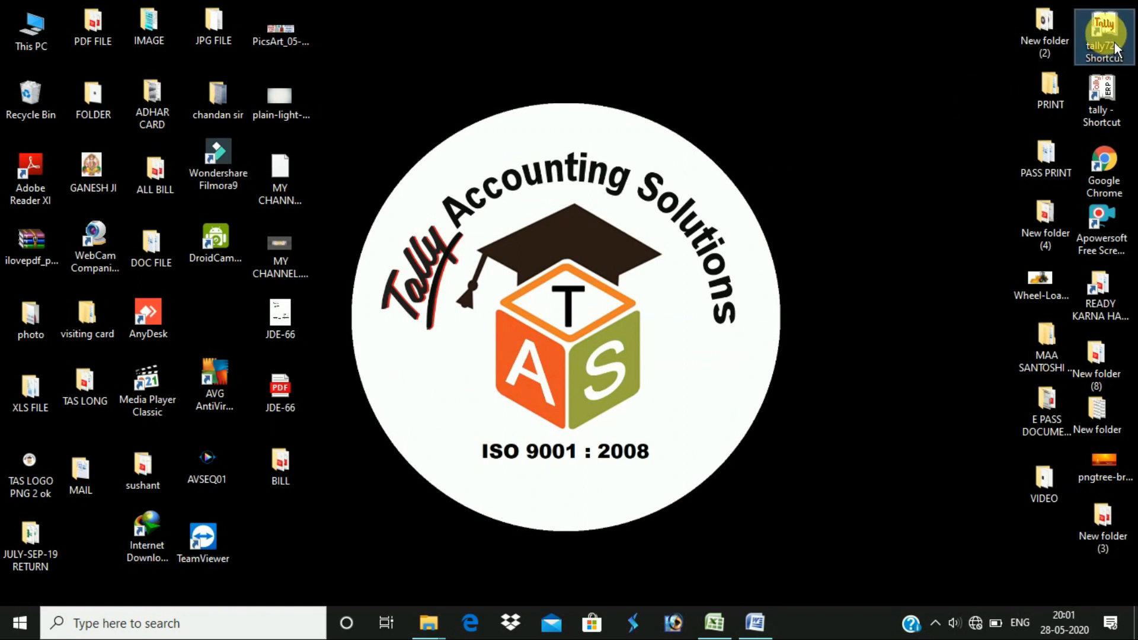
double_click(1116, 45)
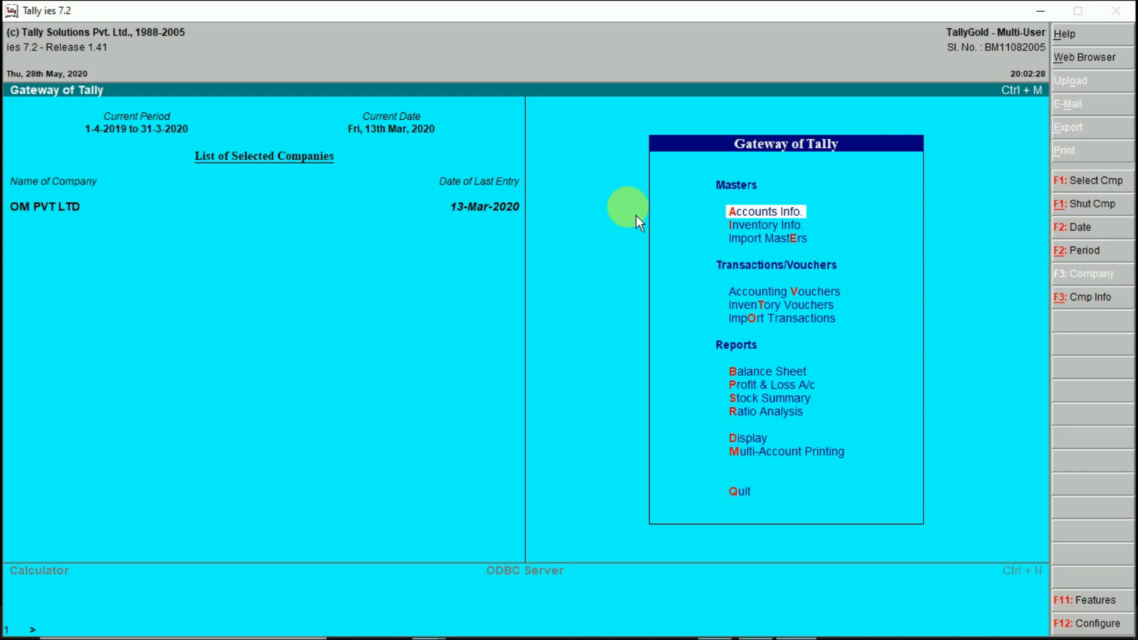
- In the Word notes, find the Select Company item and highlight '(Alt + F3)' before returning to Tally
key(alt+Tab)
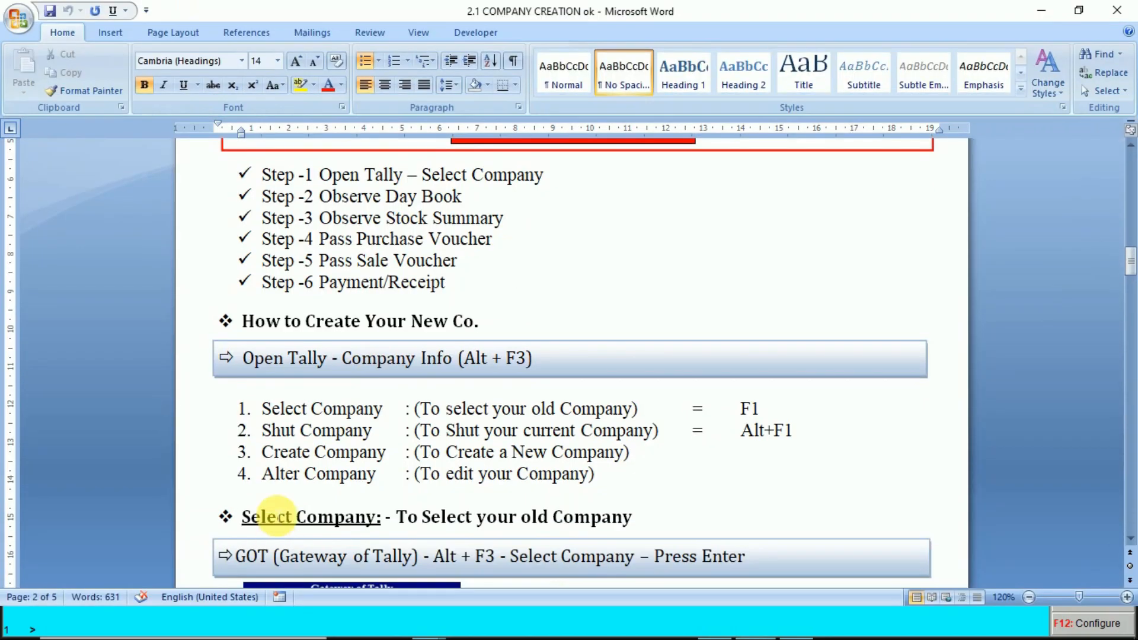
scroll(297, 451, down, 2)
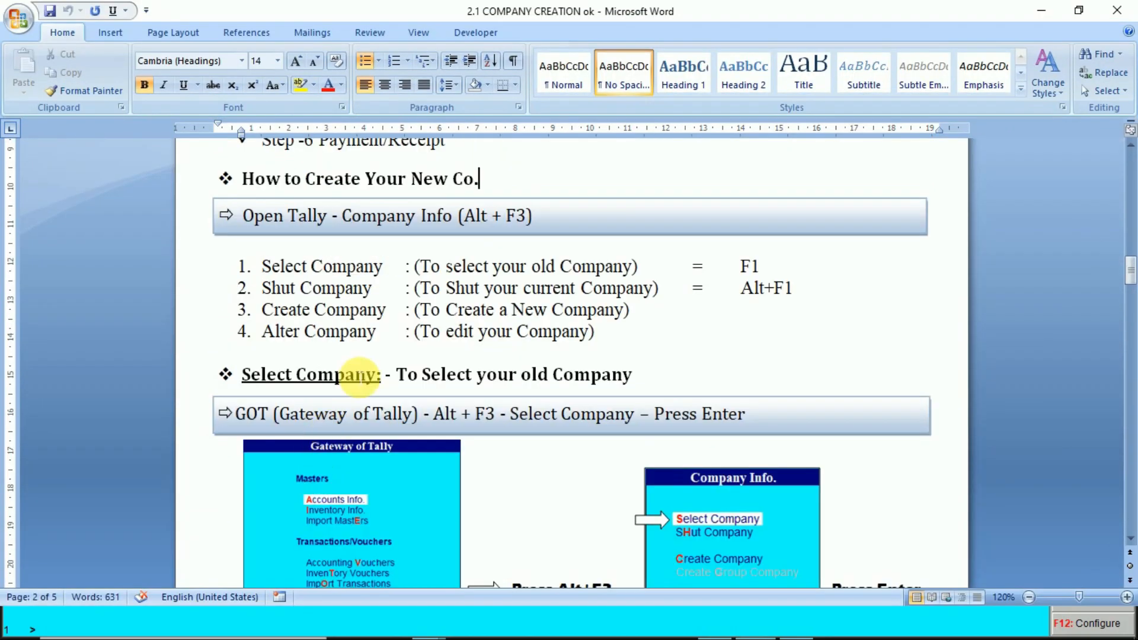
click(271, 266)
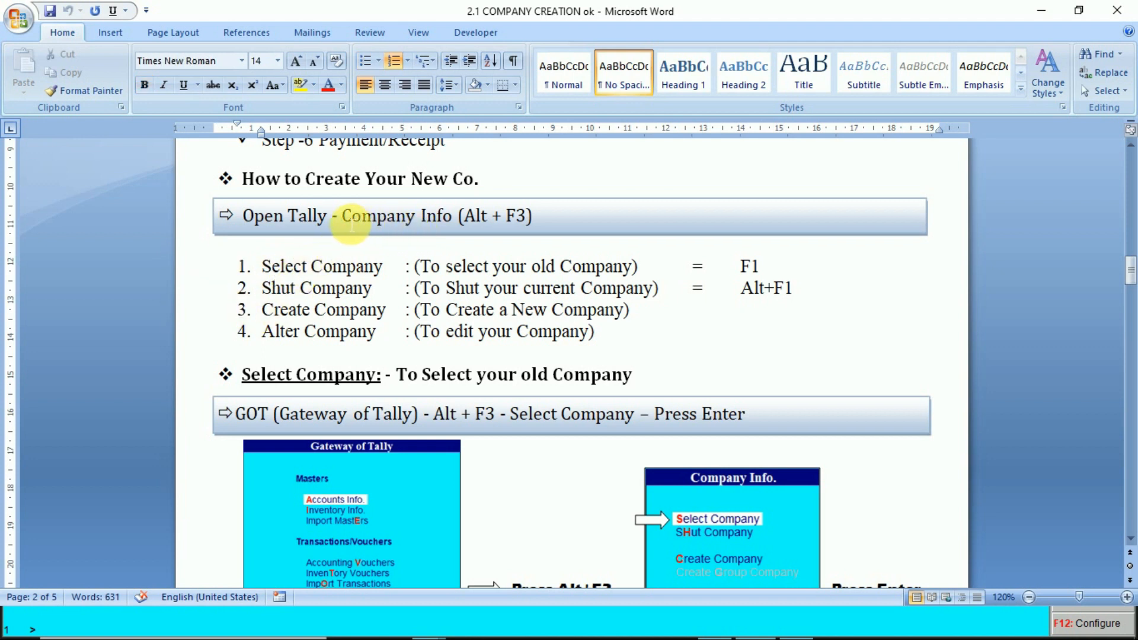
click(342, 217)
drag(537, 223, 465, 222)
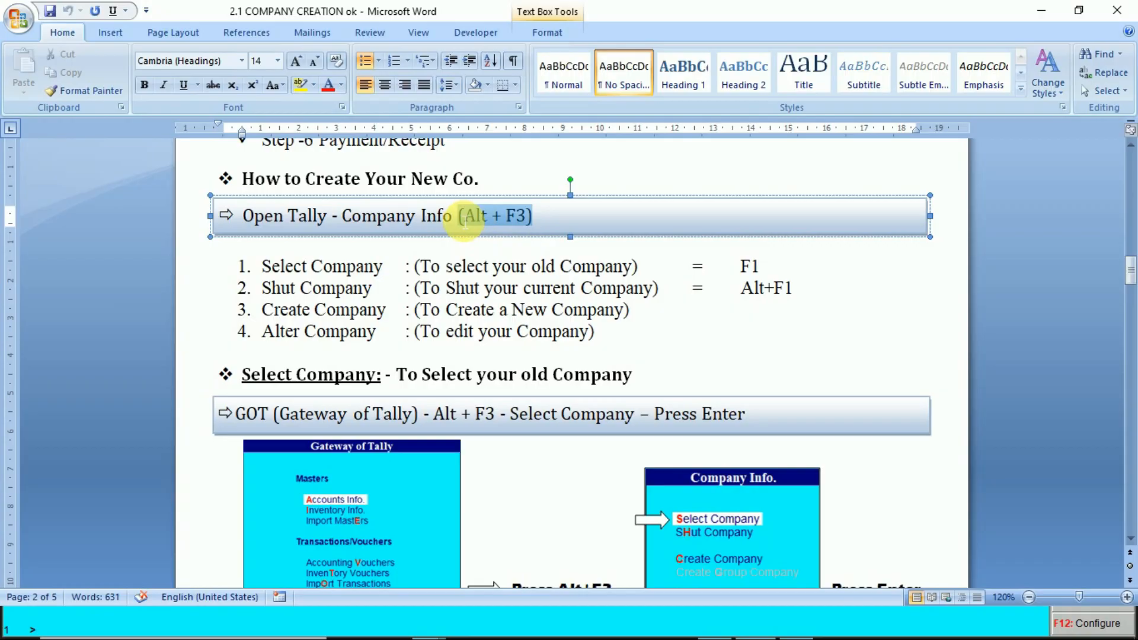
key(alt+Tab)
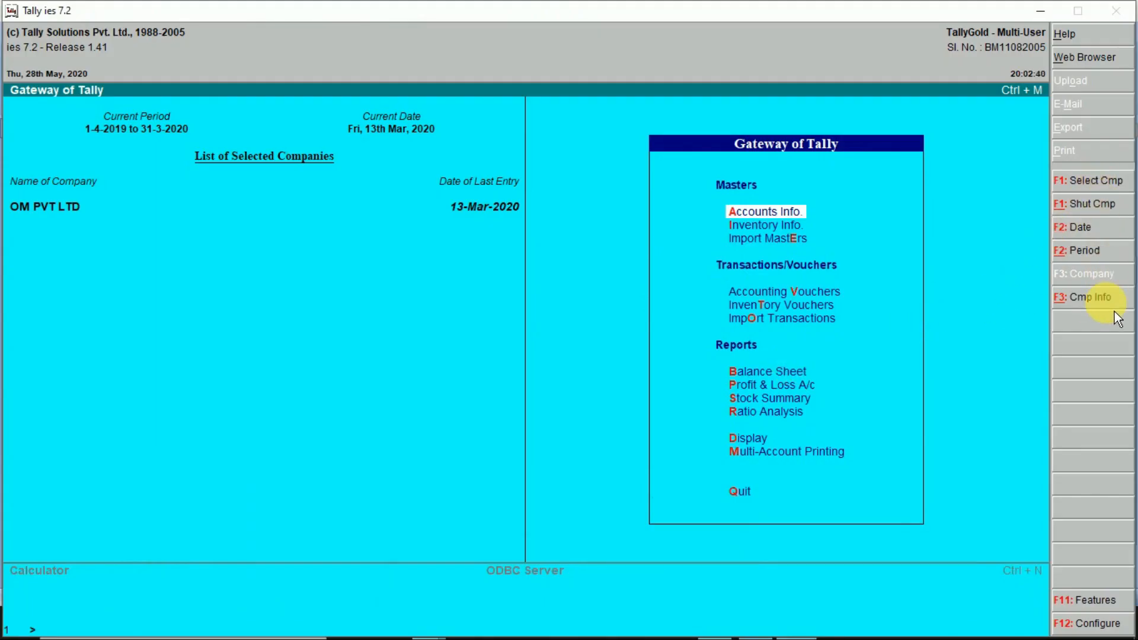
- Browse the list of existing companies, then shut OM PVT LTD with Alt+F1
click(1073, 190)
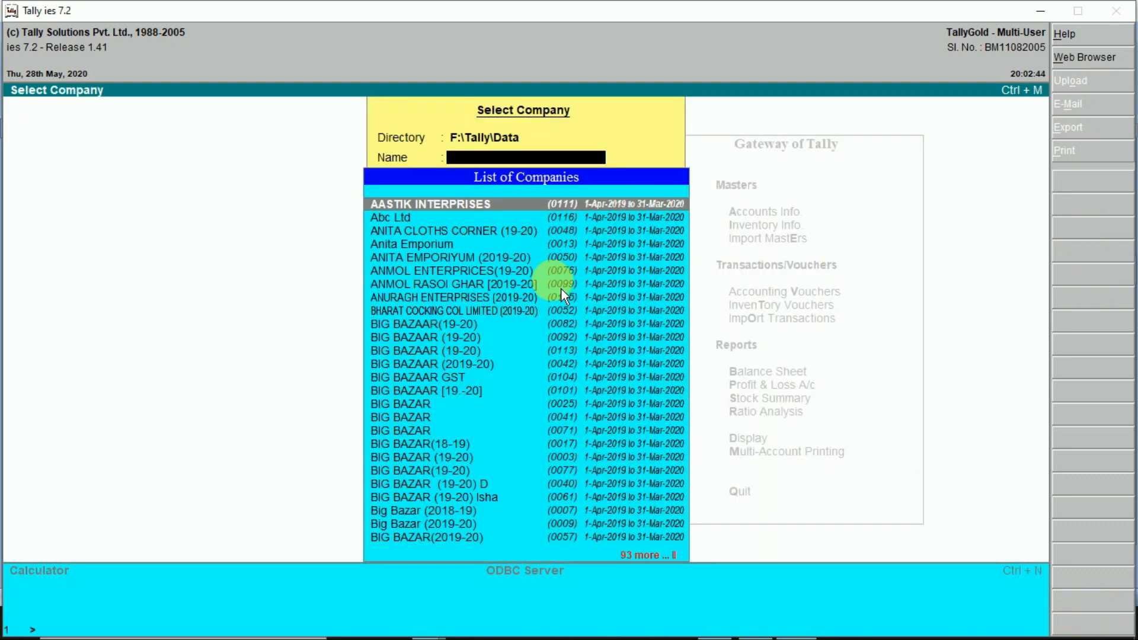
scroll(507, 474, down, 11)
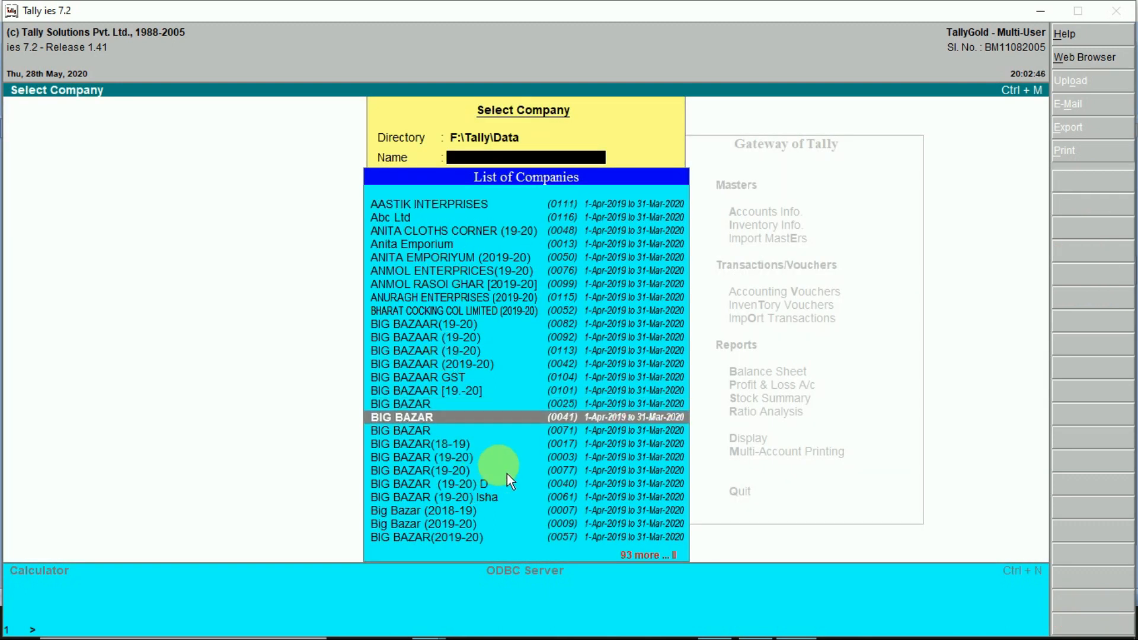
scroll(507, 474, down, 12)
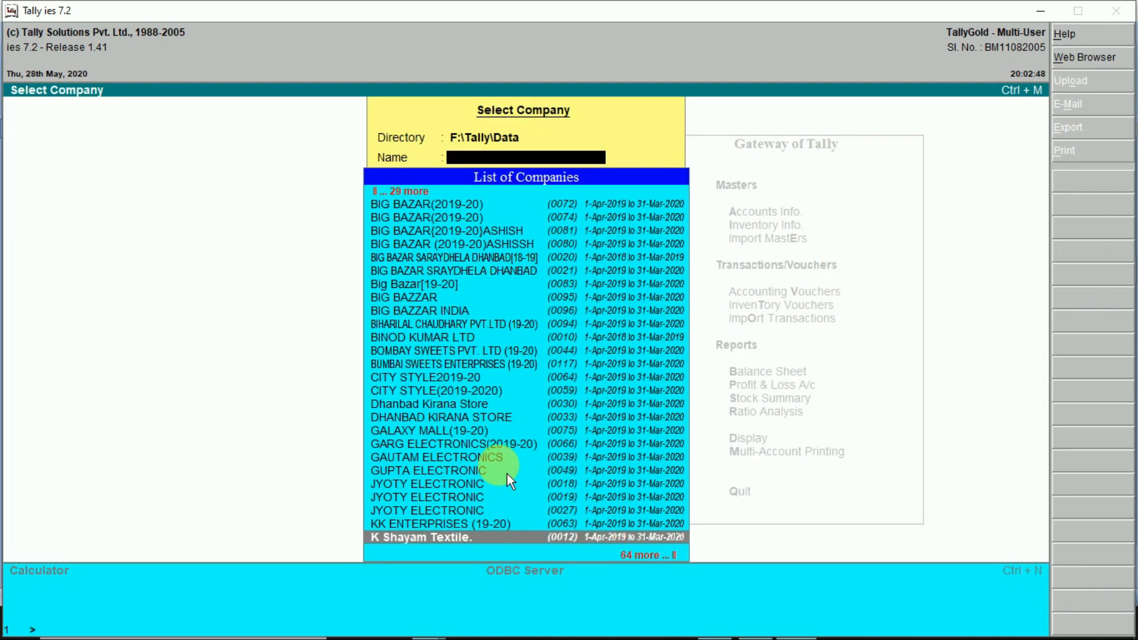
key(Down)
key(Down)
key(Down)
key(Down)
key(Down)
key(Down)
key(Down)
key(Down)
key(Down)
key(Down)
key(Down)
key(Down)
key(Down)
key(Down)
key(Down)
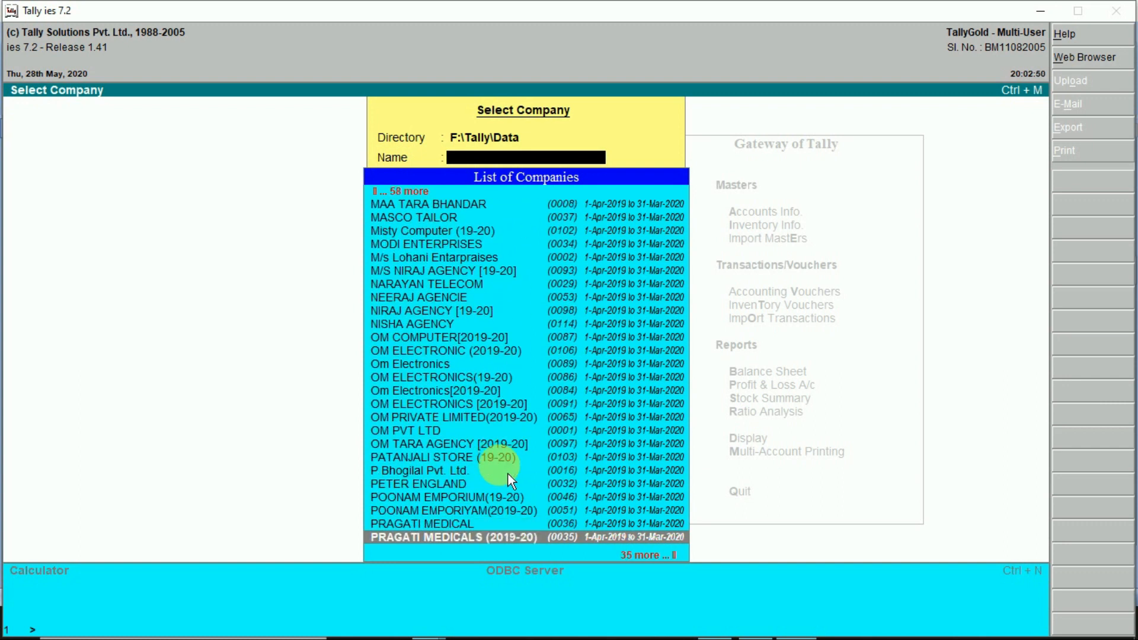
key(Escape)
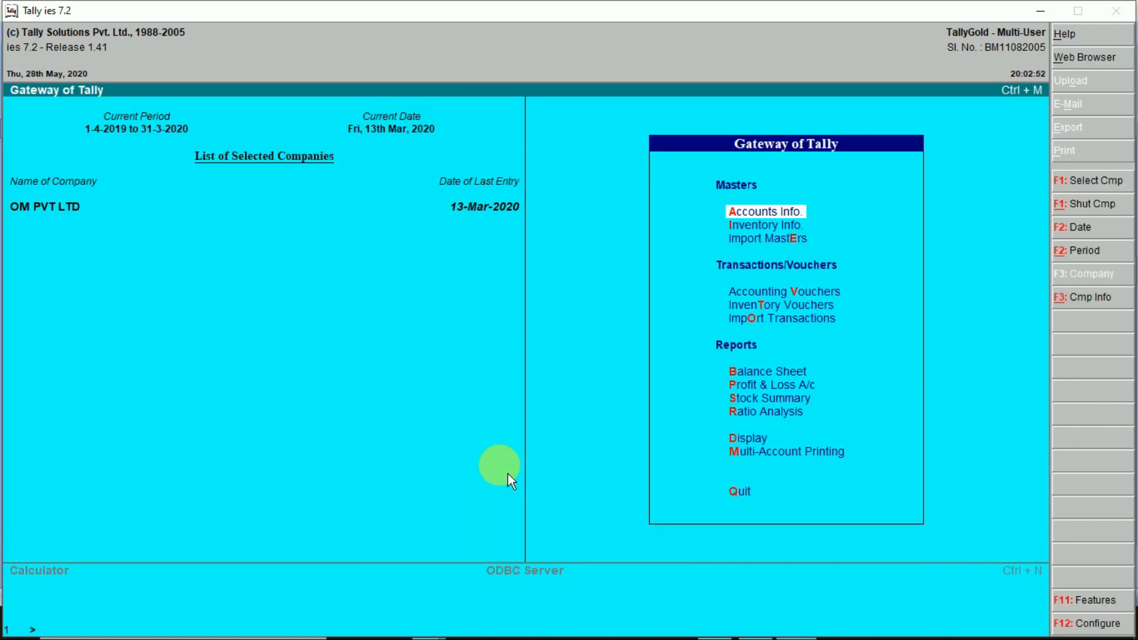
key(alt+F1)
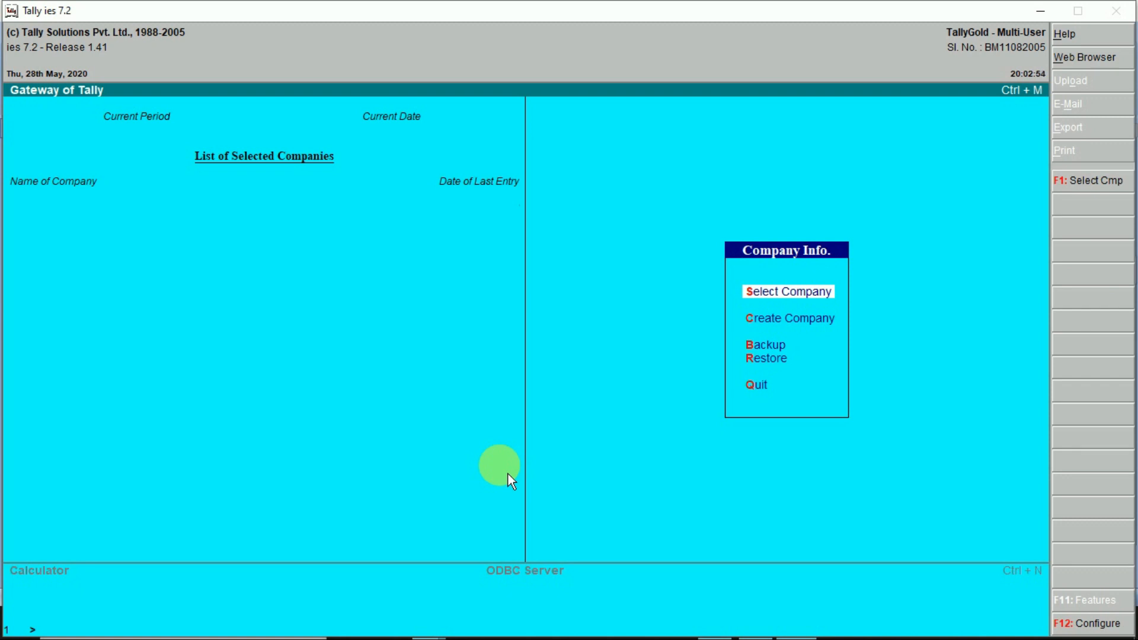
- Open Create Company and name it 'MAA SANTOSHI ENTERPRISES (2020-21)'
key(Down)
key(Up)
key(Down)
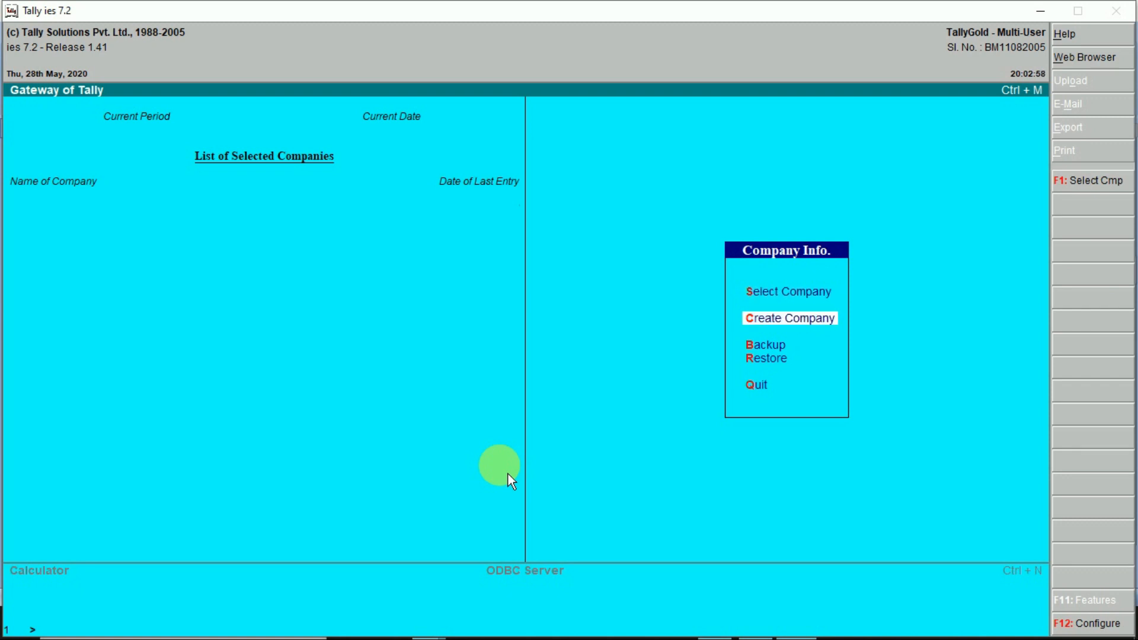
key(Return)
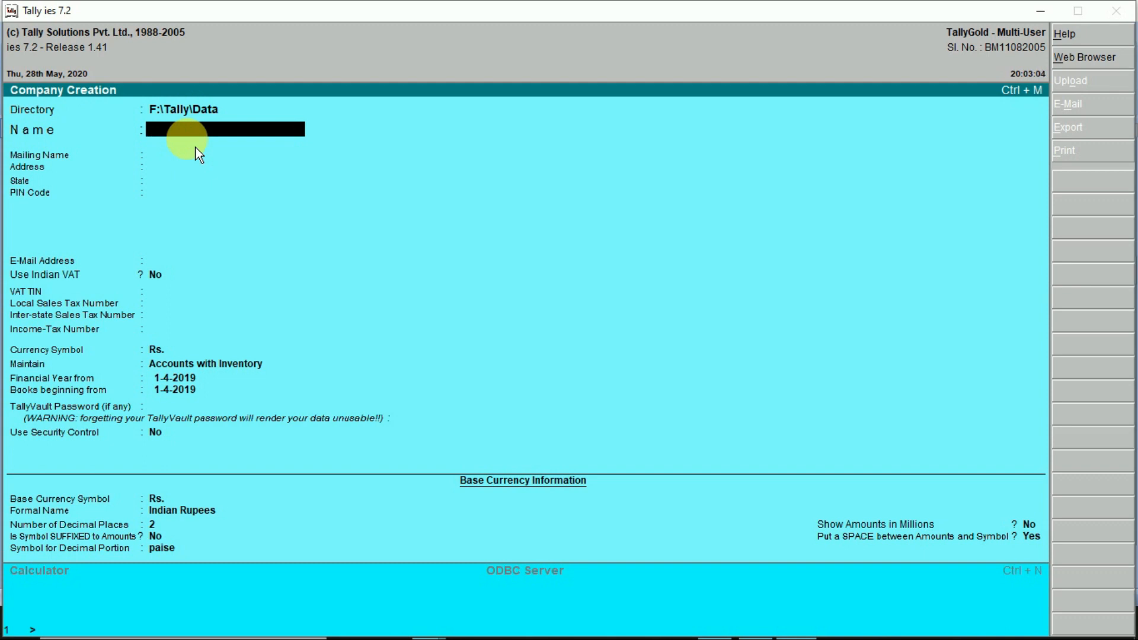
text(MAA SANTOSHI E)
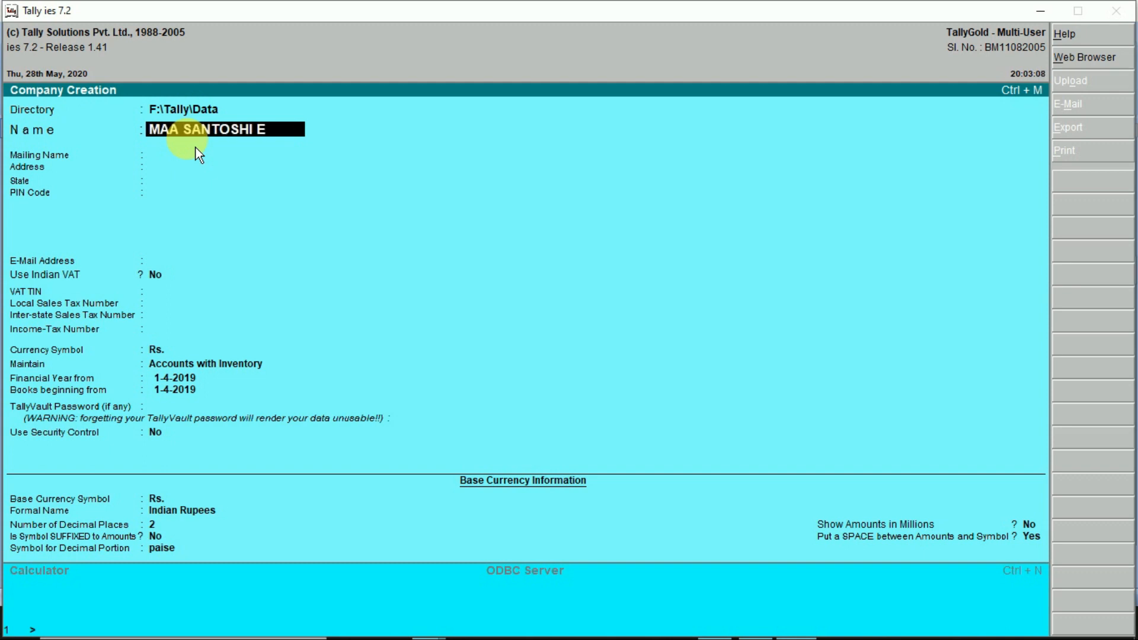
text(NTERPRISES)
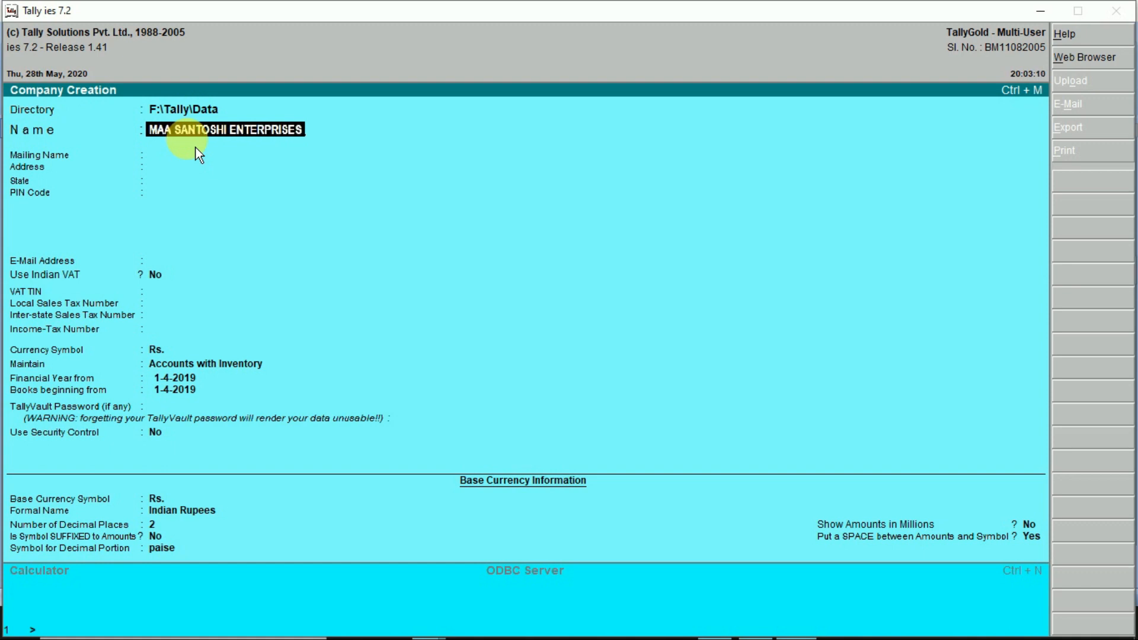
text( ())
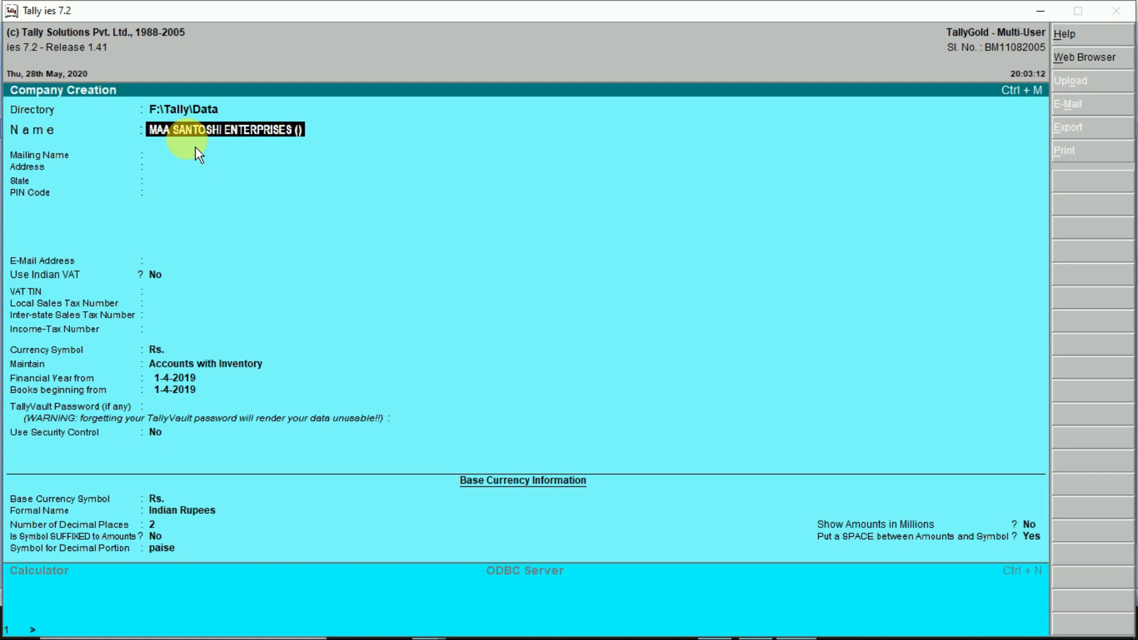
text(202)
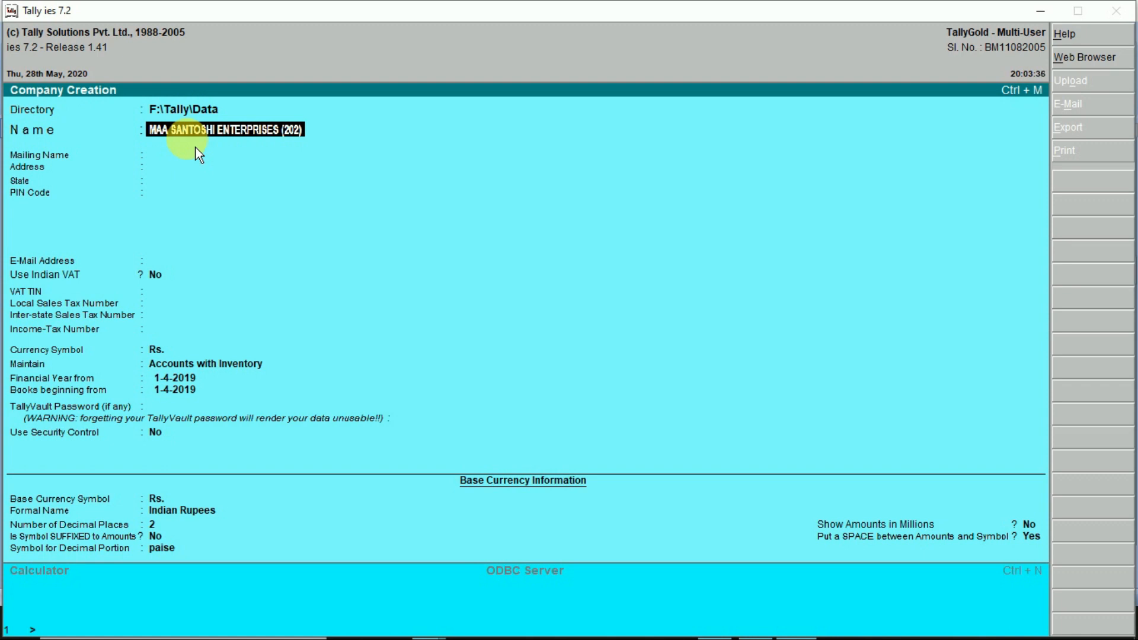
key(BackSpace)
key(BackSpace)
key(BackSpace)
key(BackSpace)
key(BackSpace)
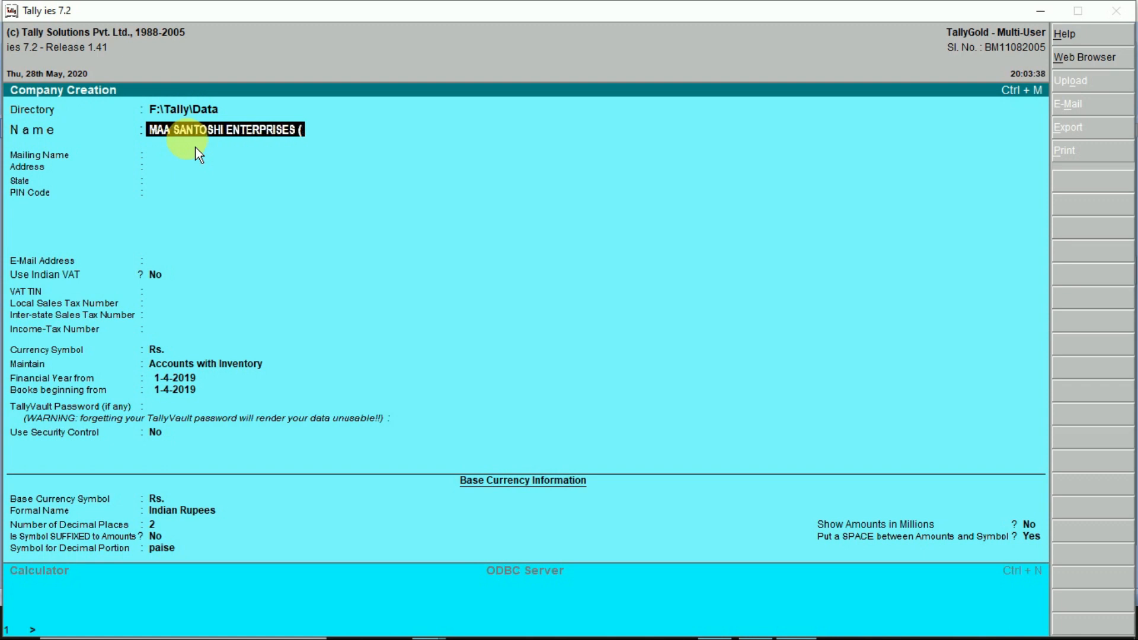
text(())
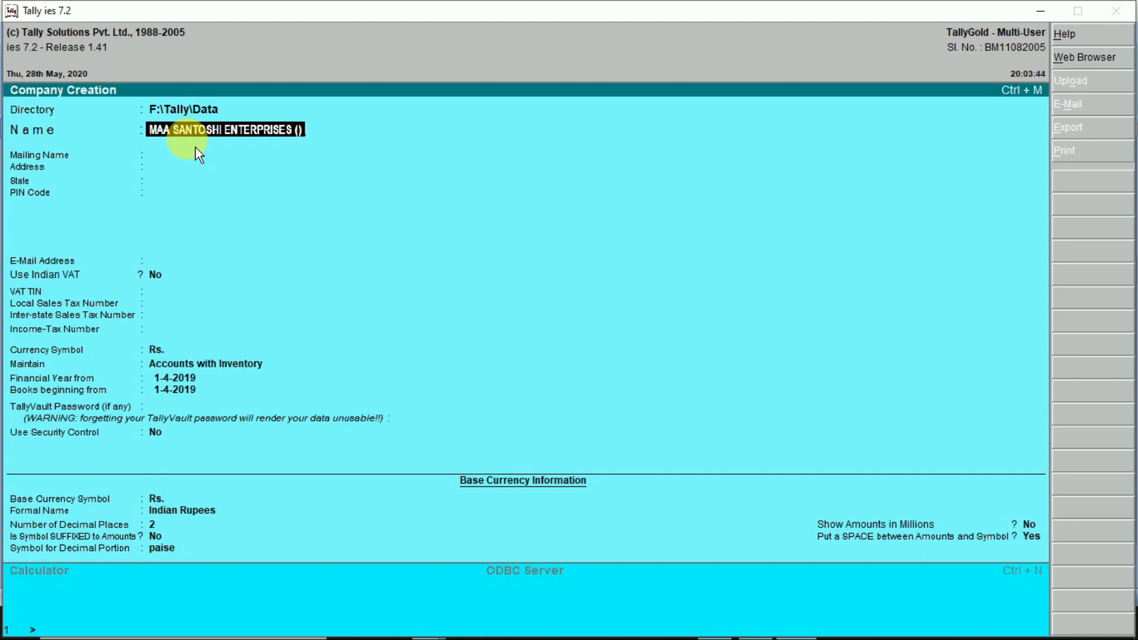
text(2020)
text(-21)
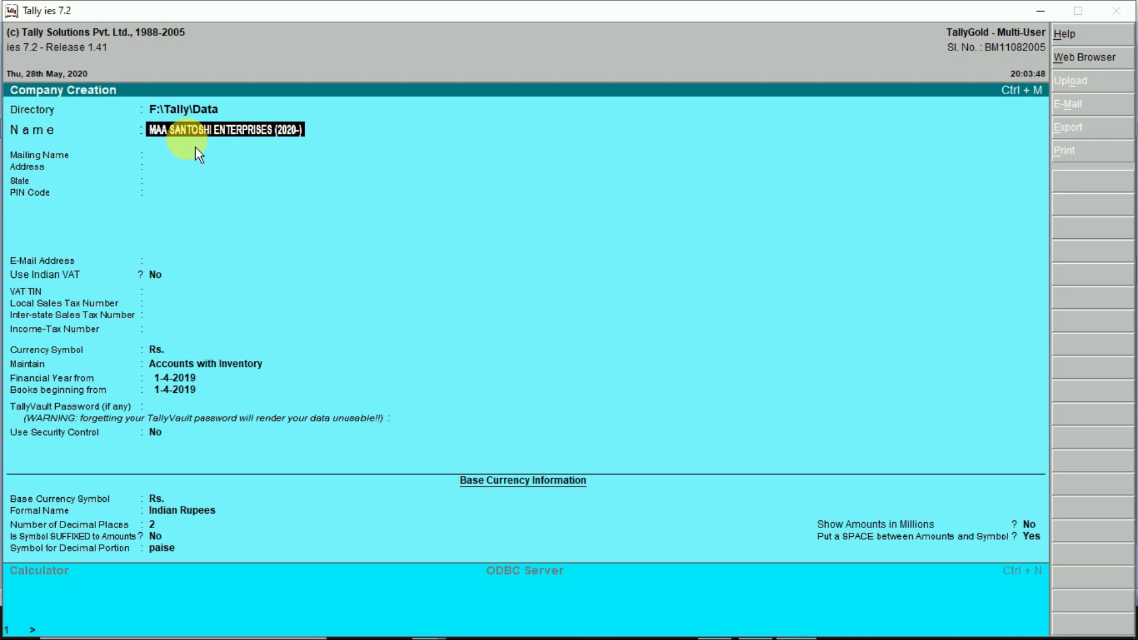
key(alt+Tab)
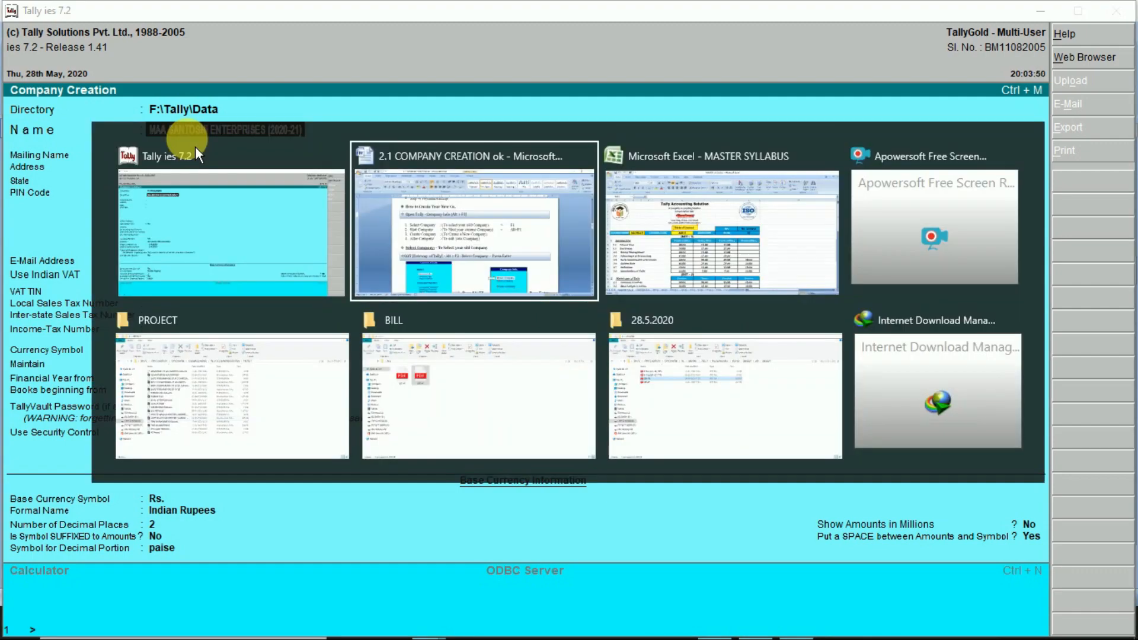
- Highlight the Case 1 Pass Purchase Voucher, Pass Sale Voucher and Payment/Receipt steps in turn
scroll(591, 378, up, 20)
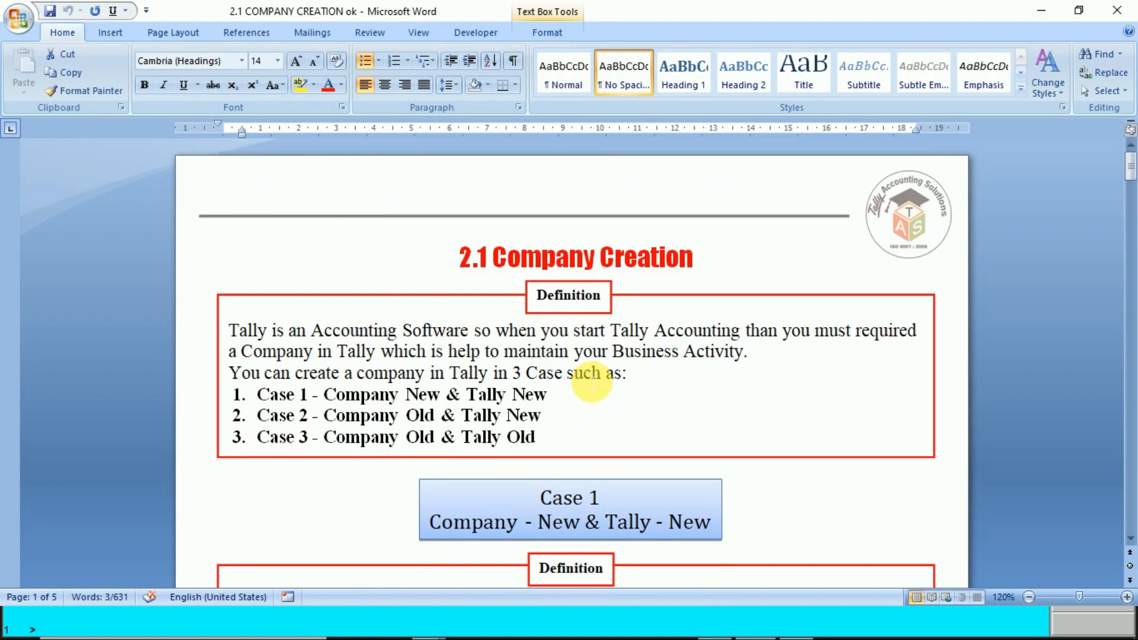
scroll(602, 415, down, 2)
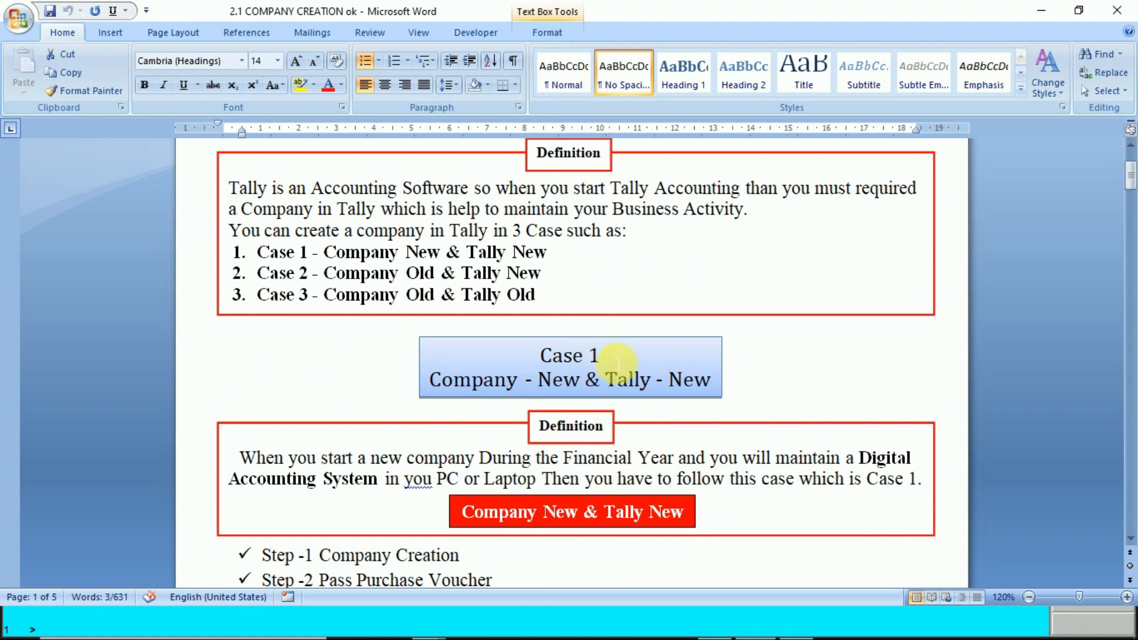
scroll(617, 363, down, 2)
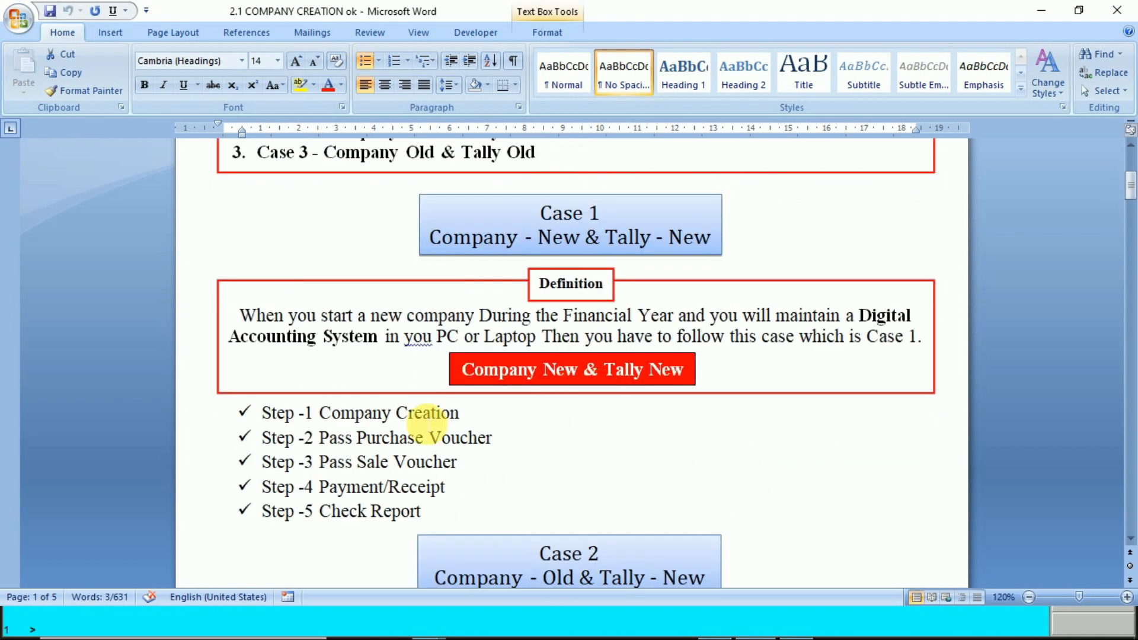
drag(460, 414, 349, 415)
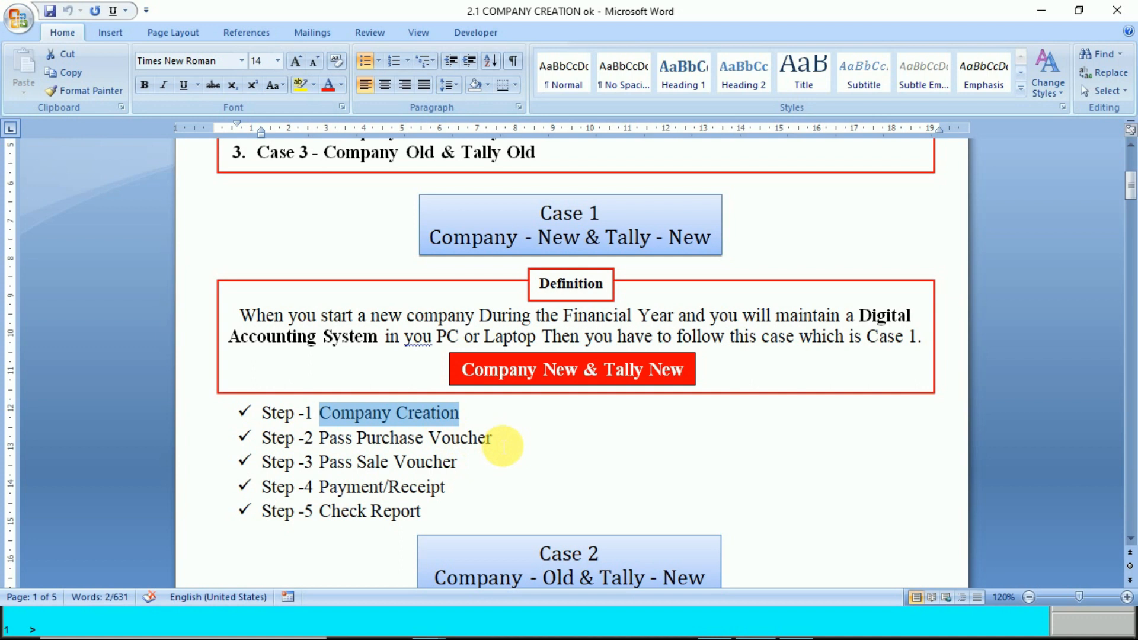
drag(492, 439, 320, 440)
drag(463, 470, 320, 462)
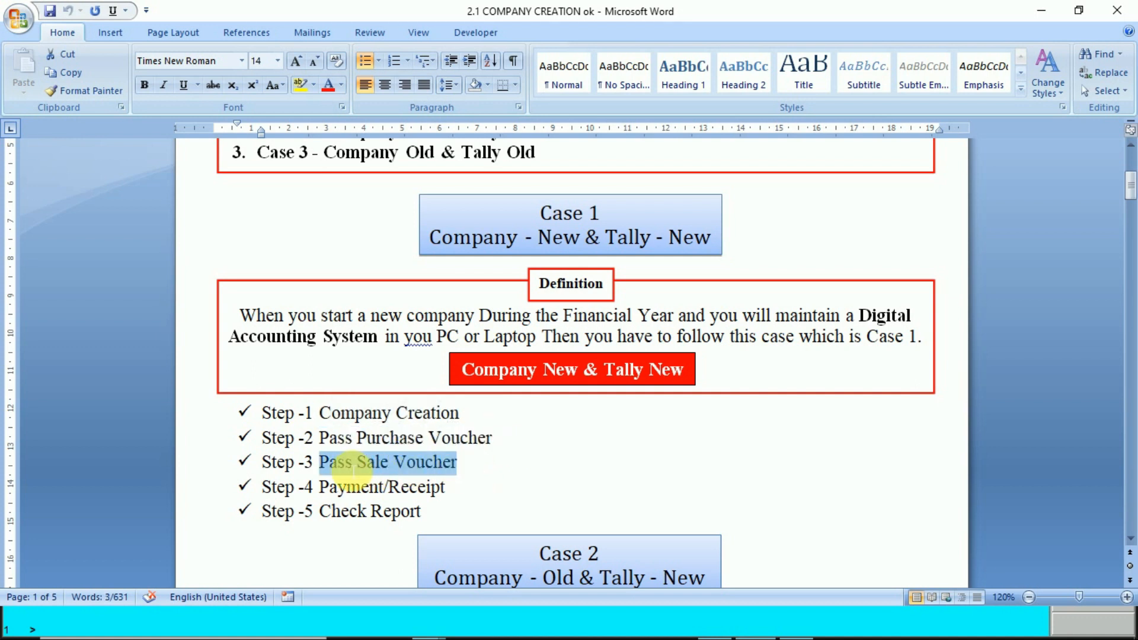
click(449, 486)
drag(449, 486, 320, 487)
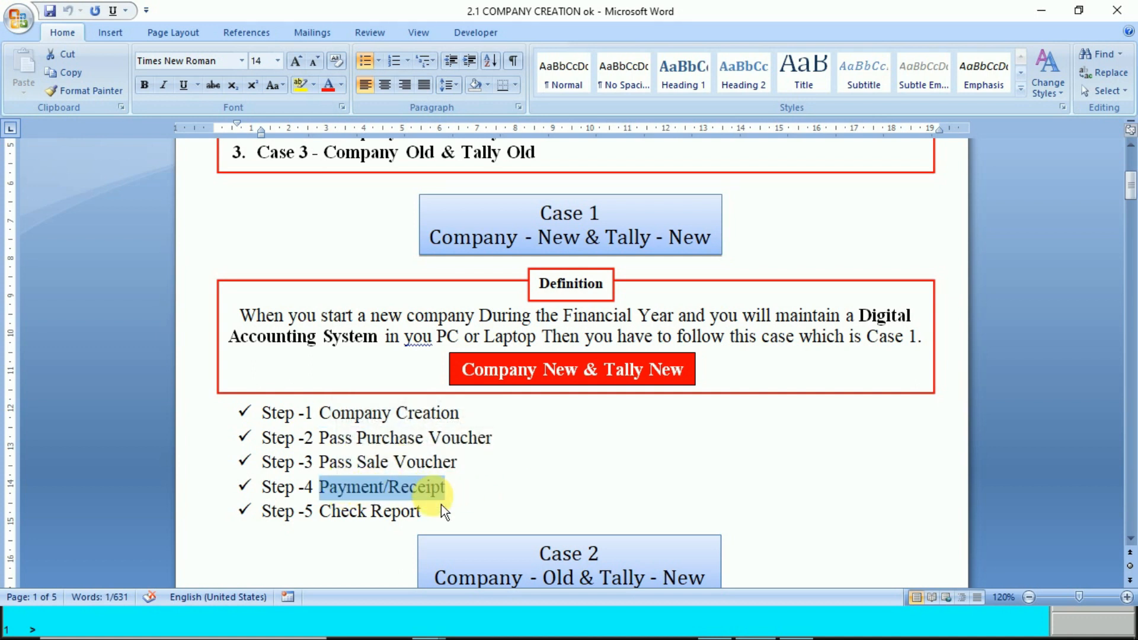
click(561, 489)
drag(472, 494, 249, 411)
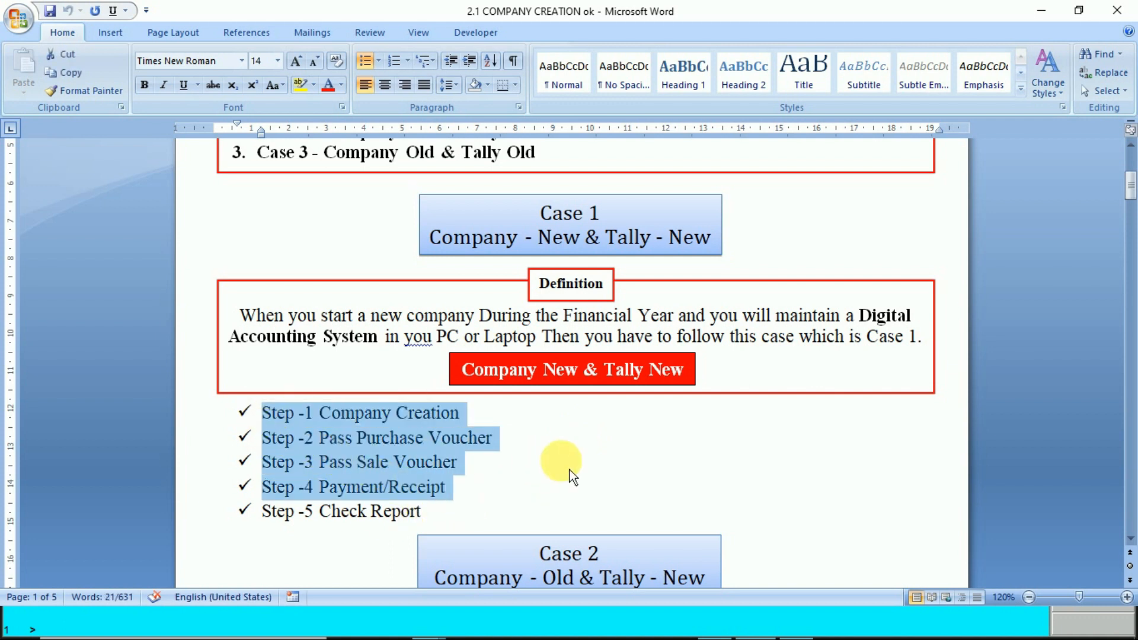
click(717, 474)
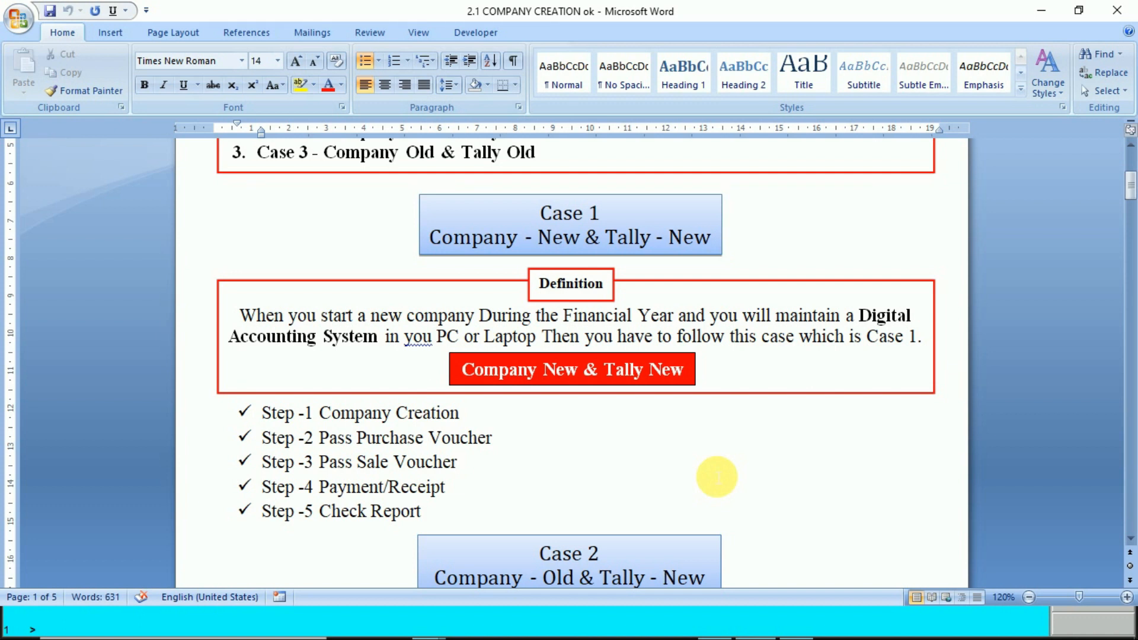
key(alt+Tab)
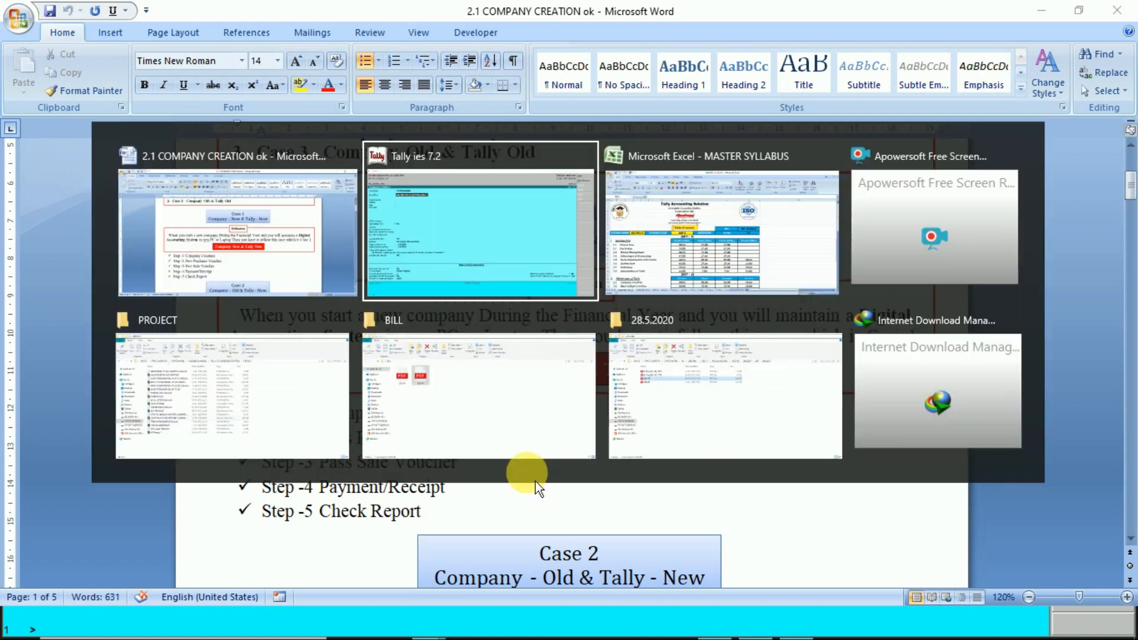
- Keep the mailing name and enter the company's two-line postal address with its phone number
click(500, 240)
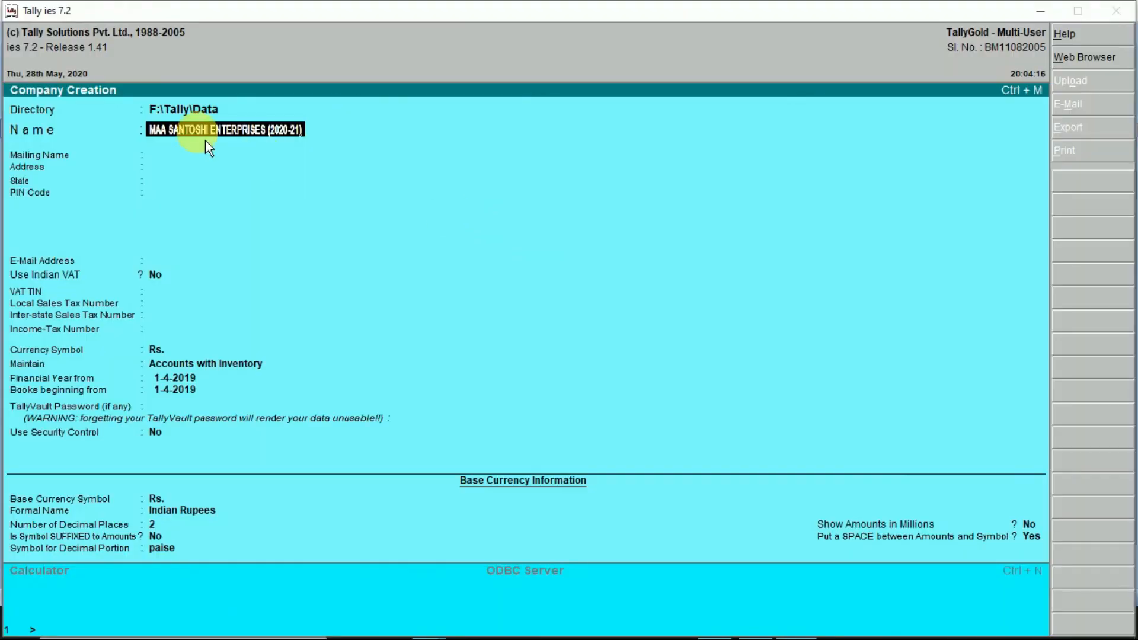
key(Return)
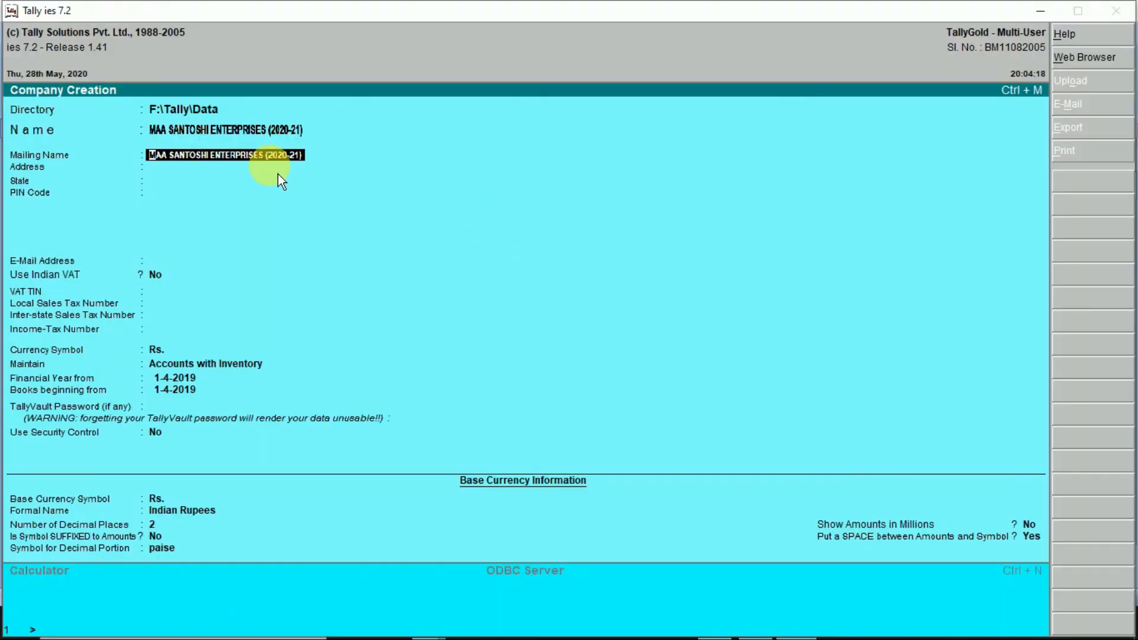
key(BackSpace)
key(BackSpace)
key(BackSpace)
key(BackSpace)
key(BackSpace)
key(BackSpace)
key(BackSpace)
key(BackSpace)
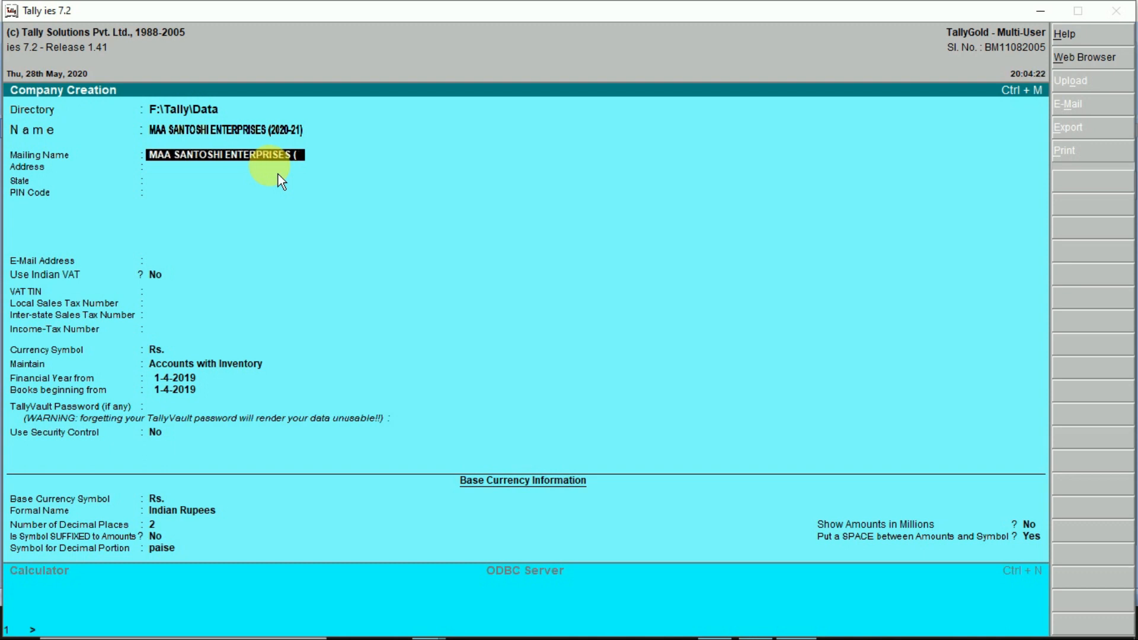
key(Return)
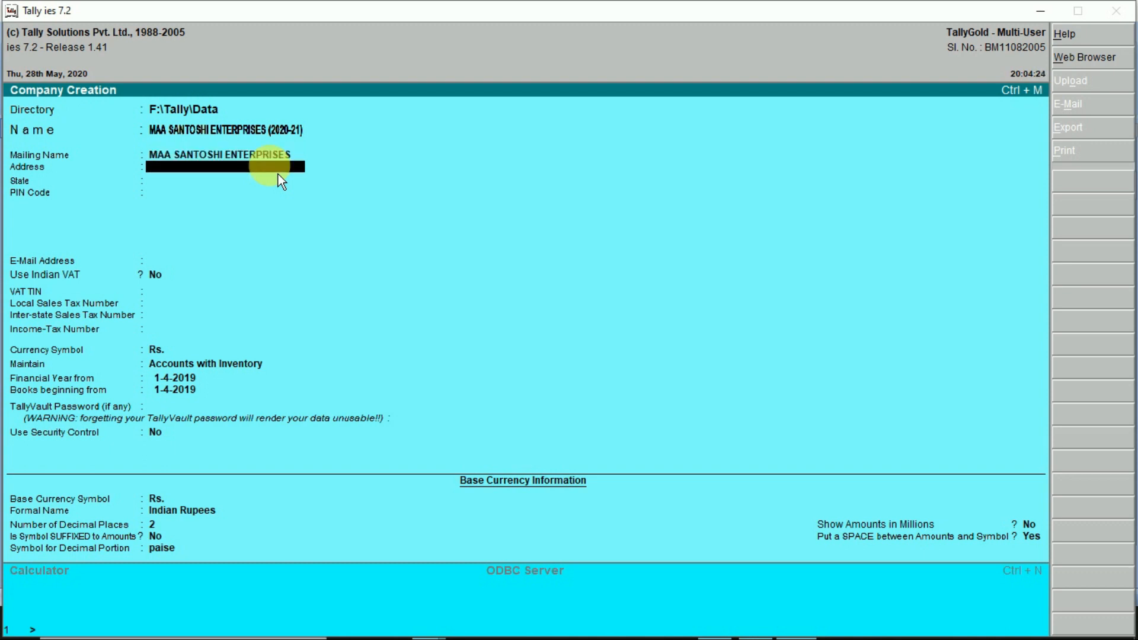
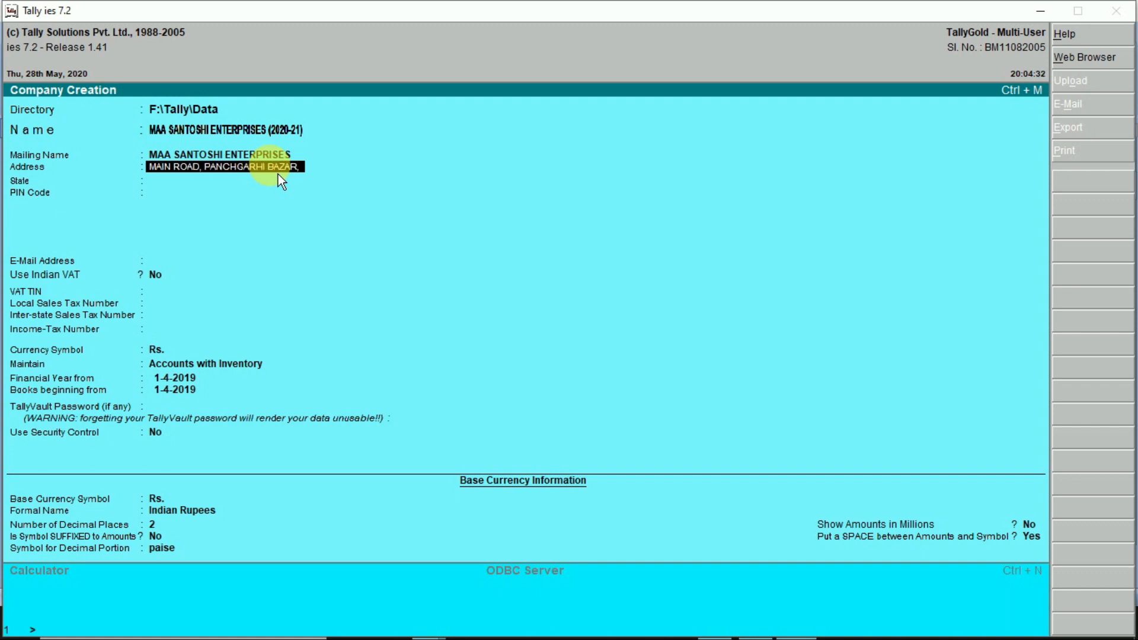
key(Return)
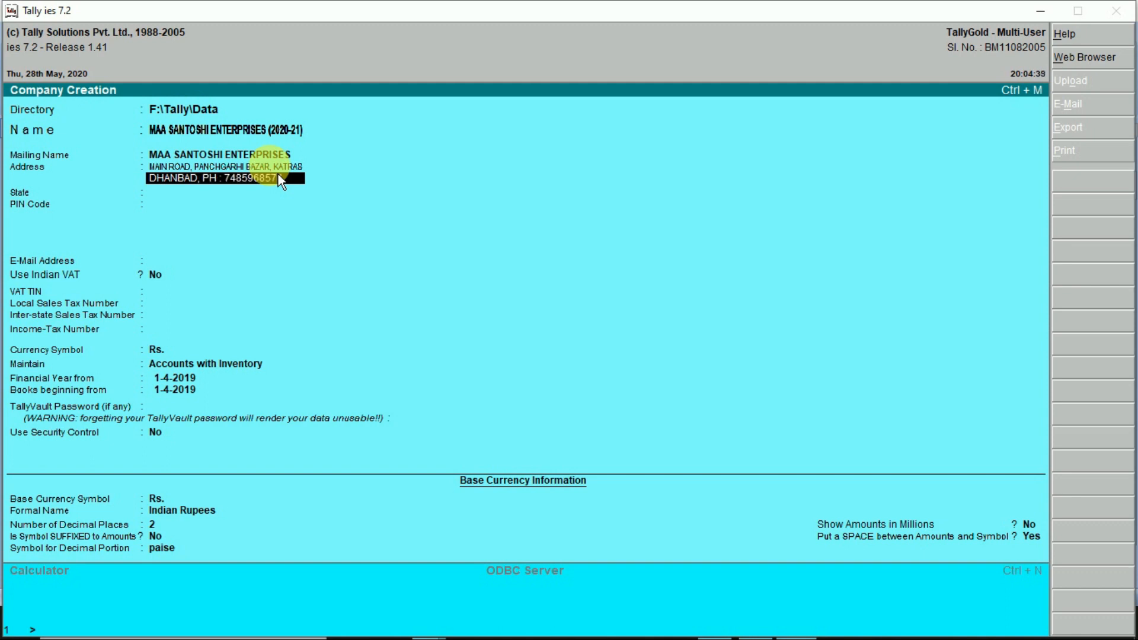
key(Return)
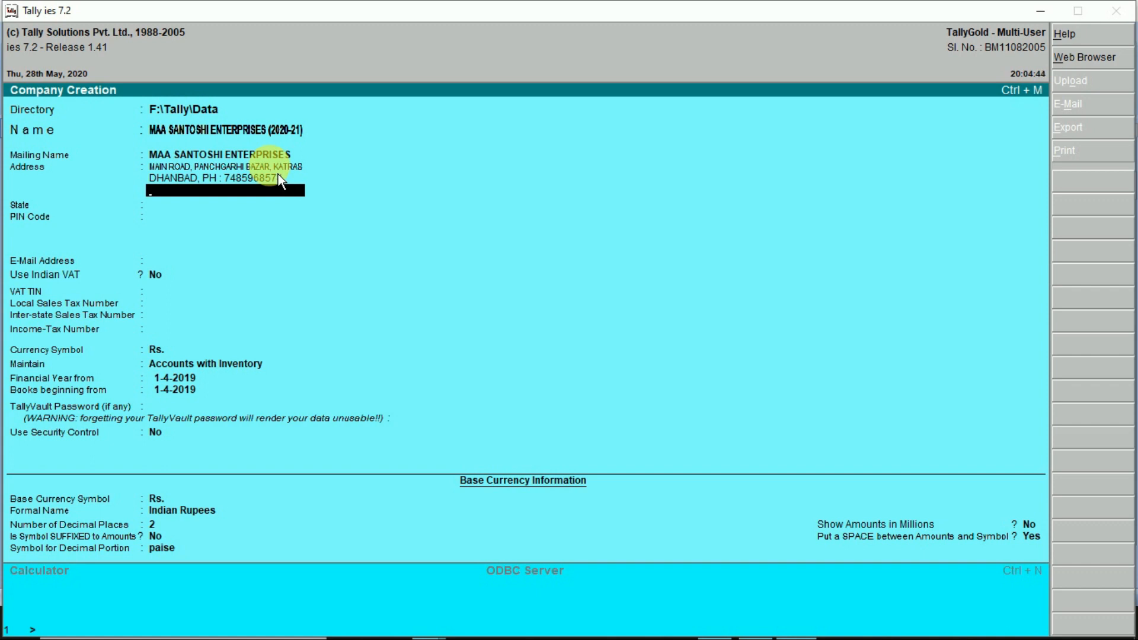
- Set the company's state to Jharkhand from the list of states
key(Return)
text(jh)
key(Return)
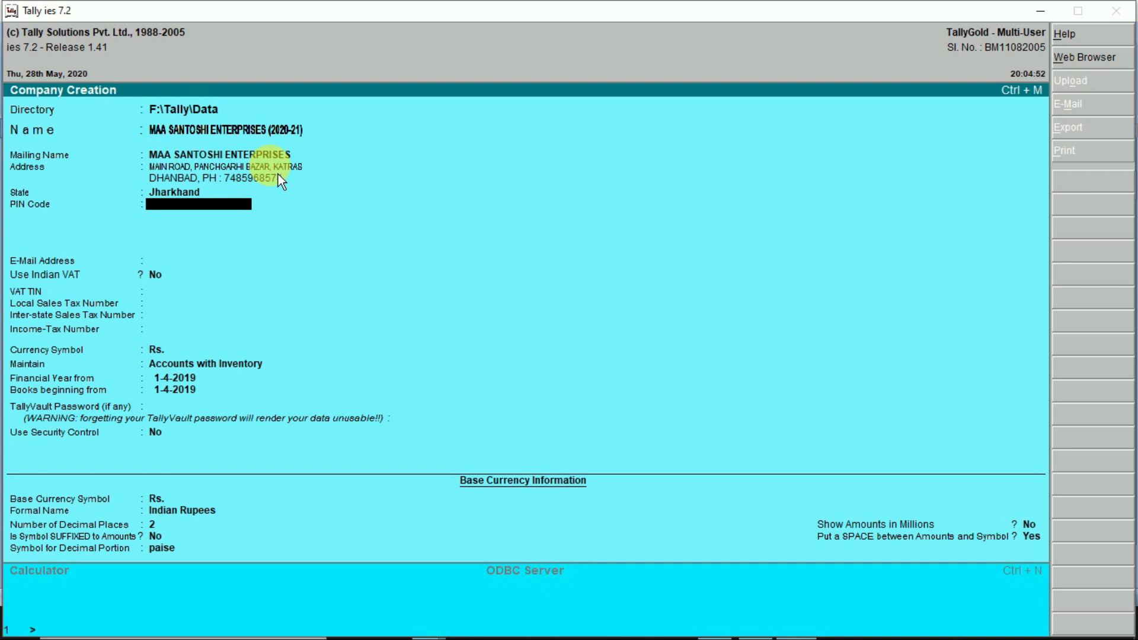
key(BackSpace)
- Reconfirm Jharkhand as the state and fill in the company's PIN code
key(Down)
key(Down)
key(Down)
key(Down)
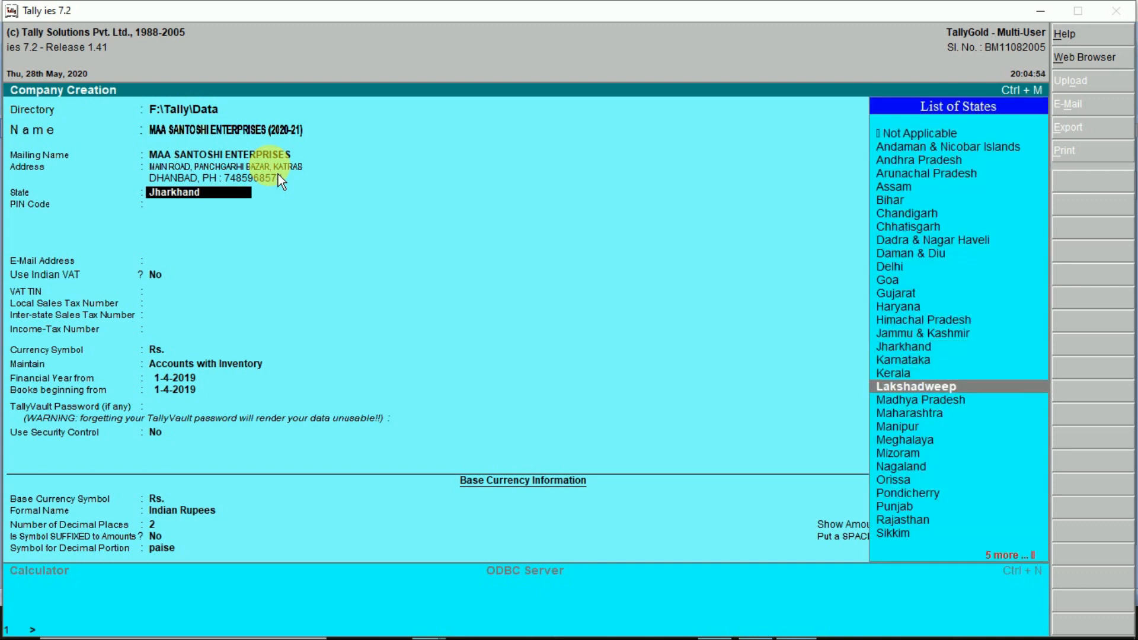
key(Up)
key(Up)
key(Up)
key(Up)
key(Up)
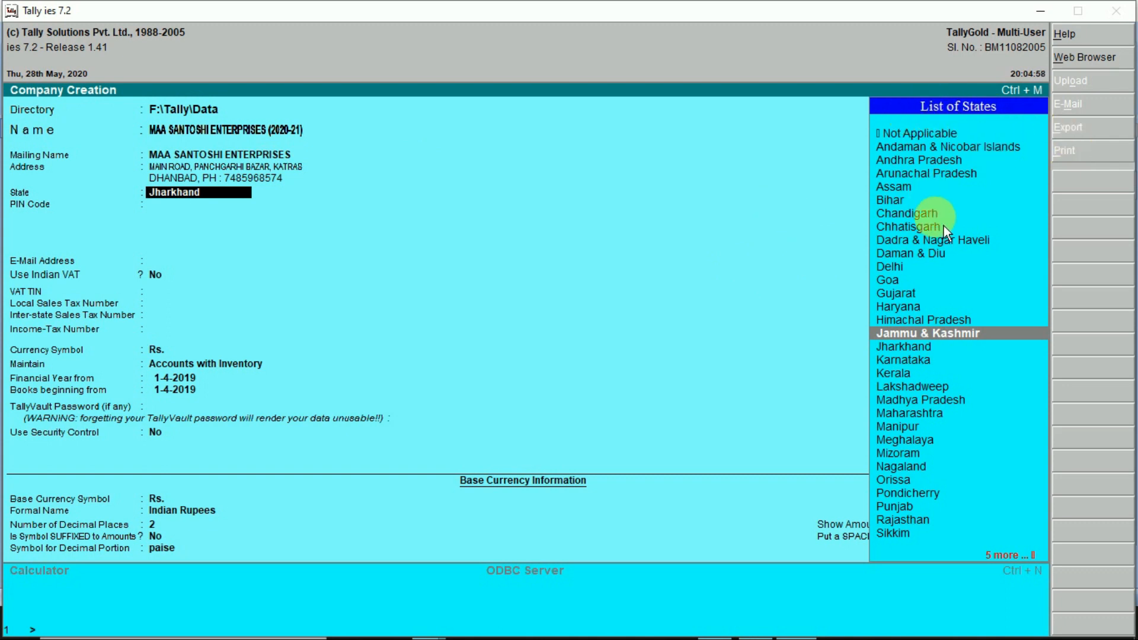
key(BackSpace)
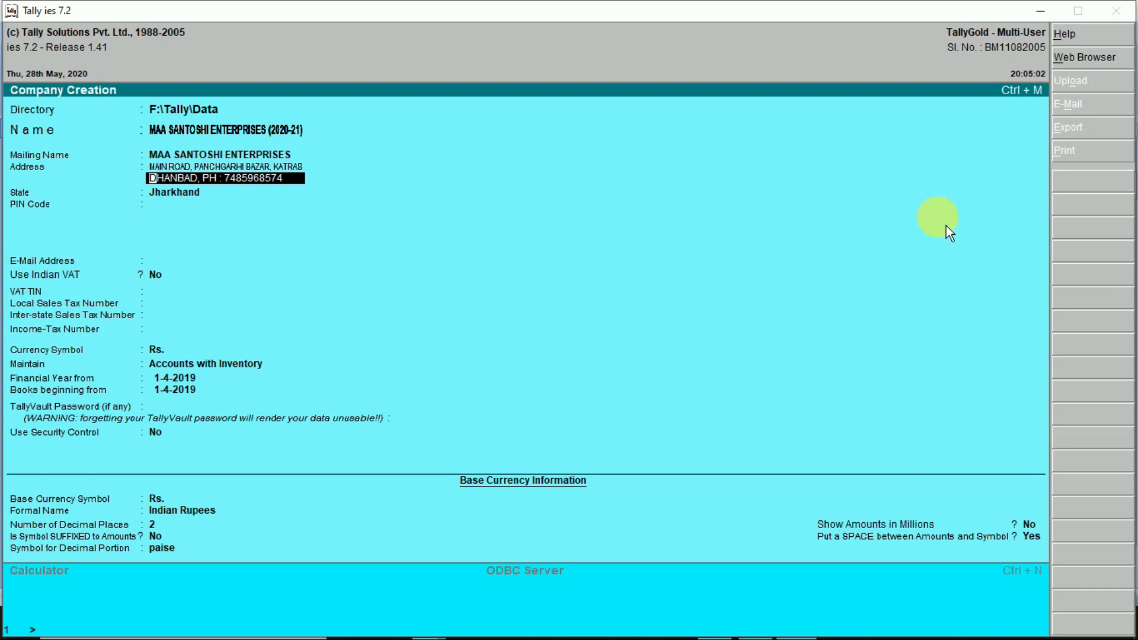
key(Return)
key(Return)
key(Return)
key(Return)
key(Return)
key(Return)
key(BackSpace)
key(BackSpace)
key(BackSpace)
key(BackSpace)
key(BackSpace)
key(BackSpace)
key(BackSpace)
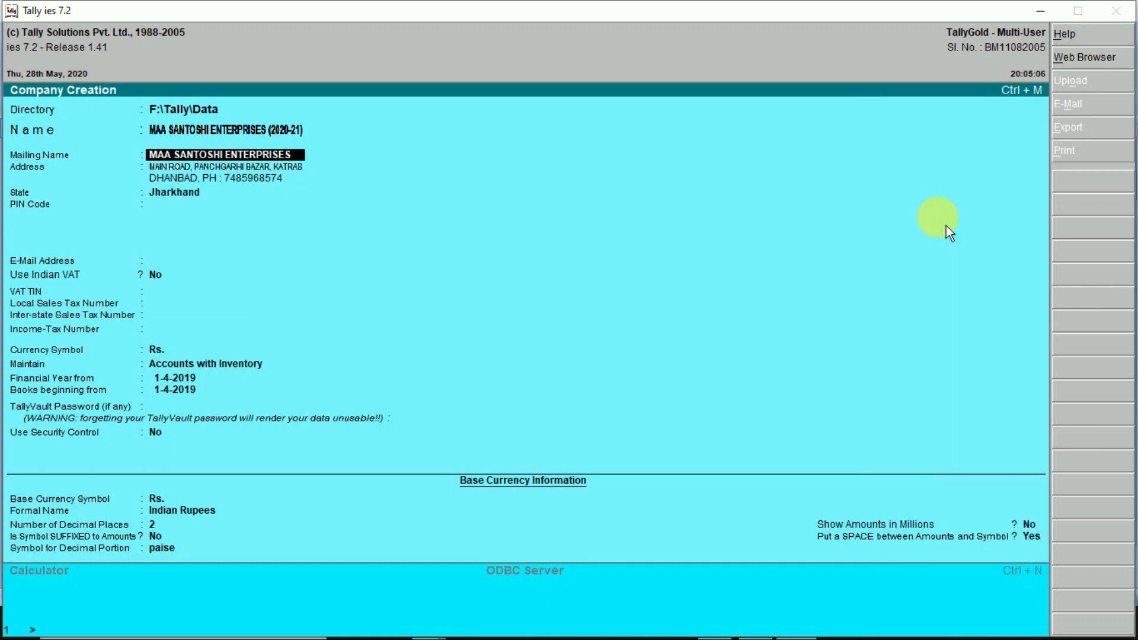
key(Return)
key(Return)
key(Return)
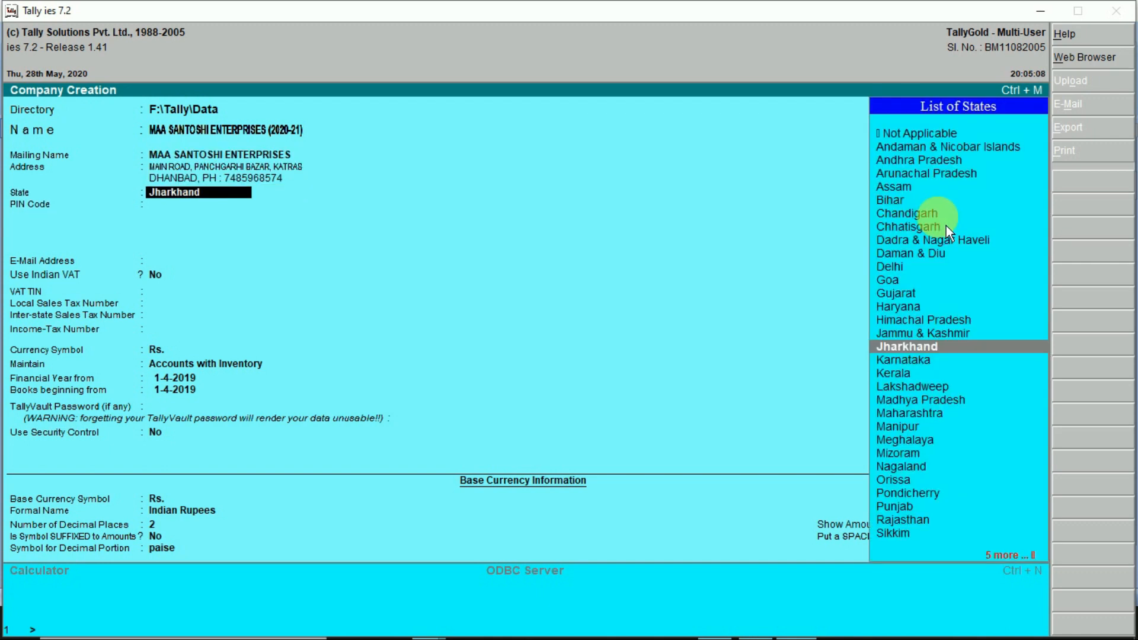
key(Return)
text(8281)
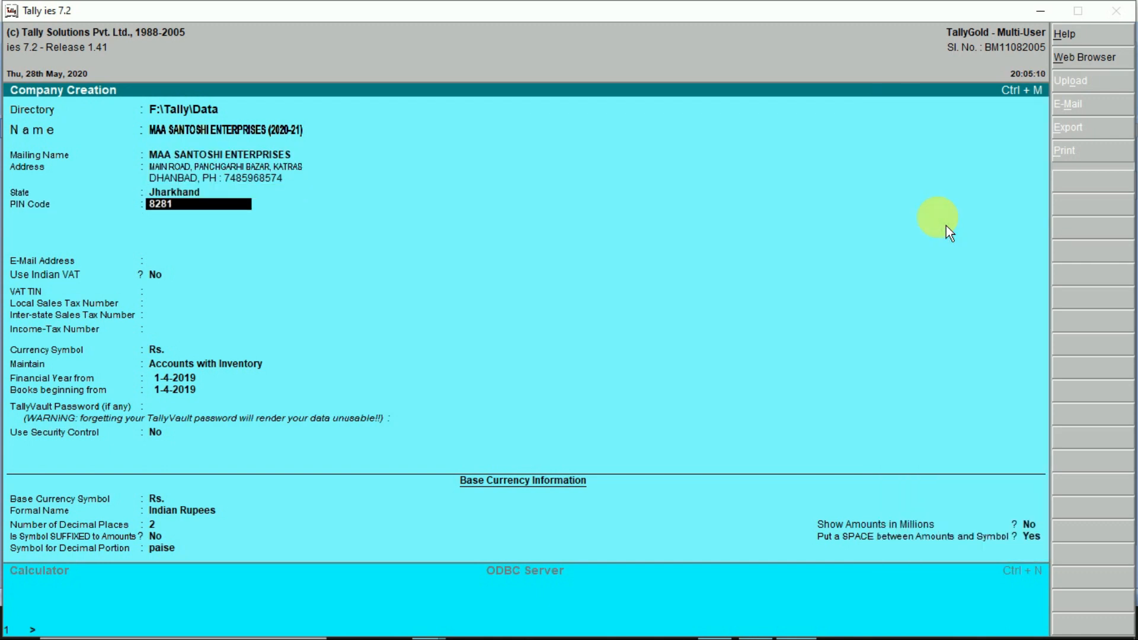
text(13)
key(Return)
key(Return)
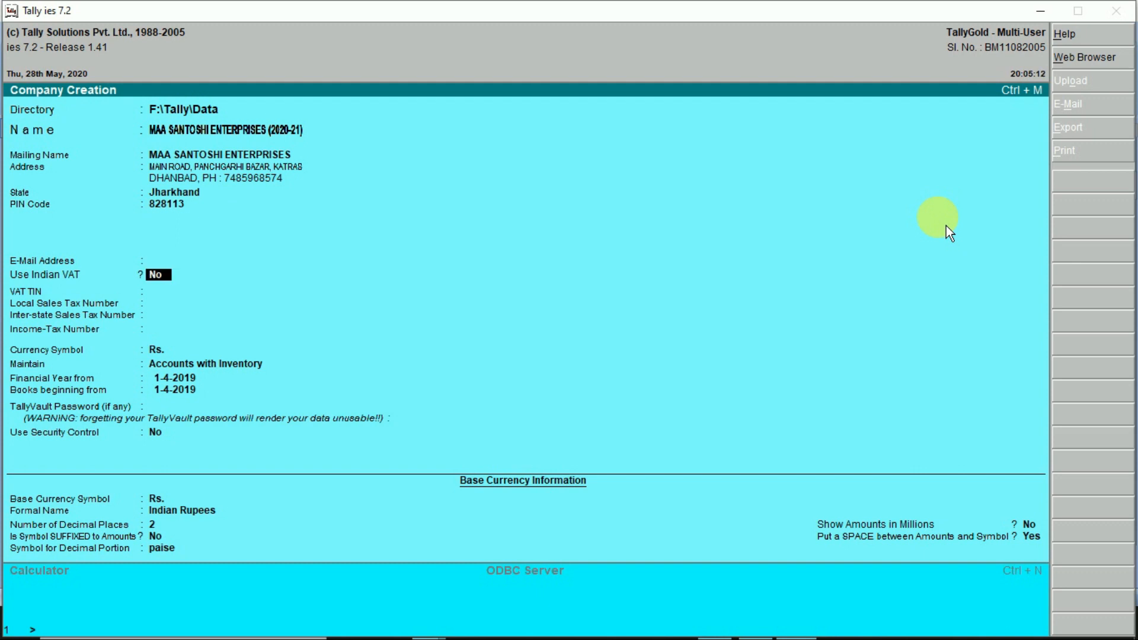
key(BackSpace)
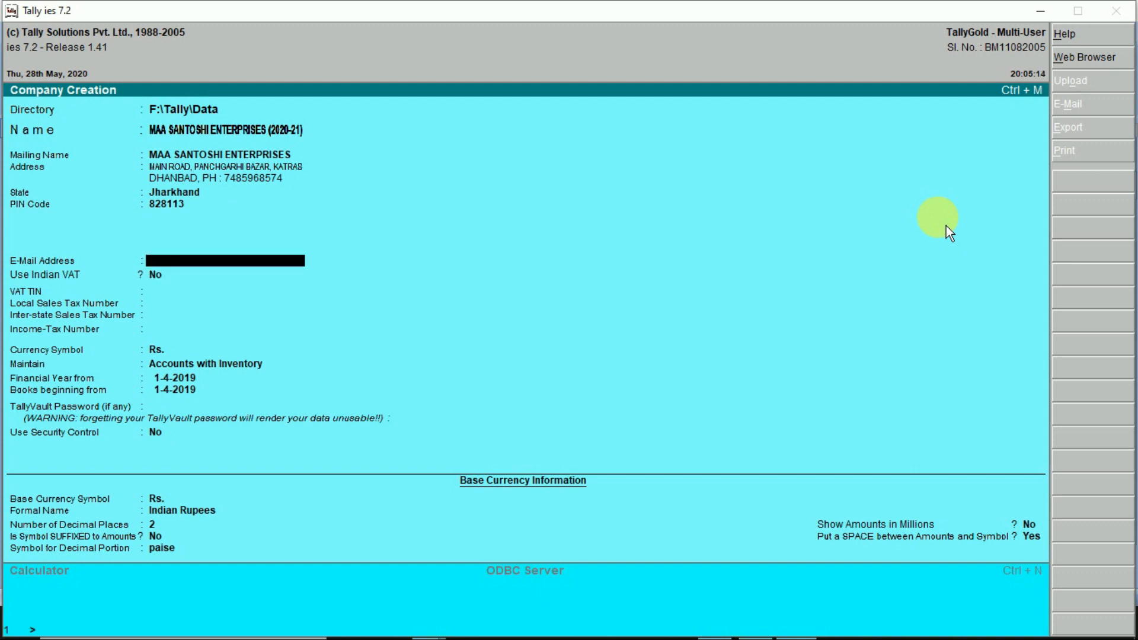
- Skip the e-mail field and turn on Indian VAT applicable from 1-4-2020
key(Return)
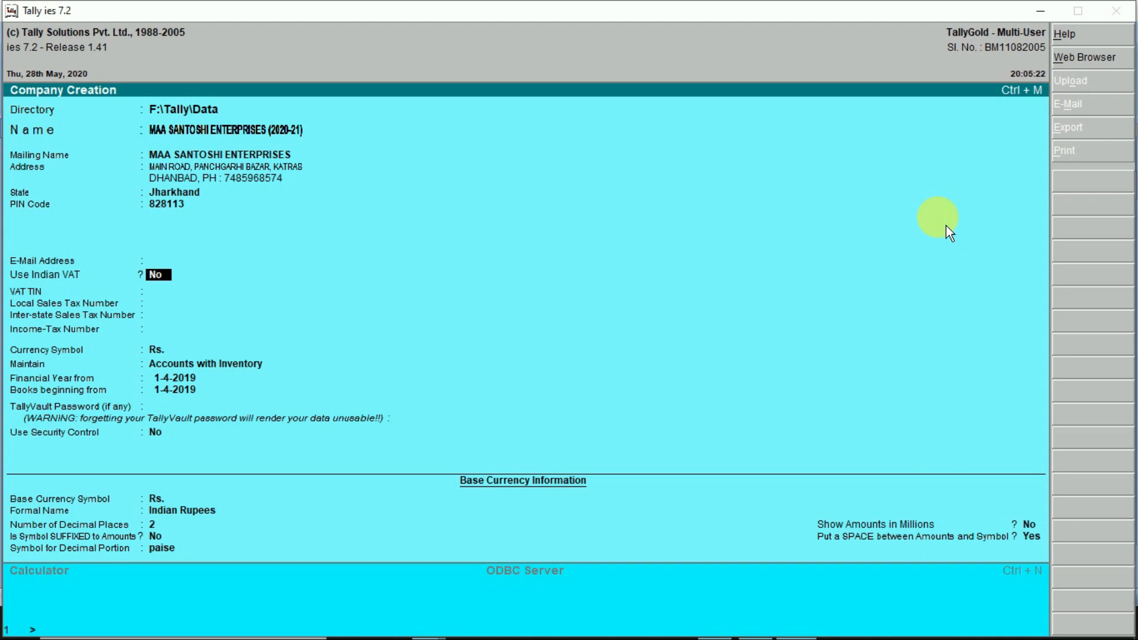
text(y)
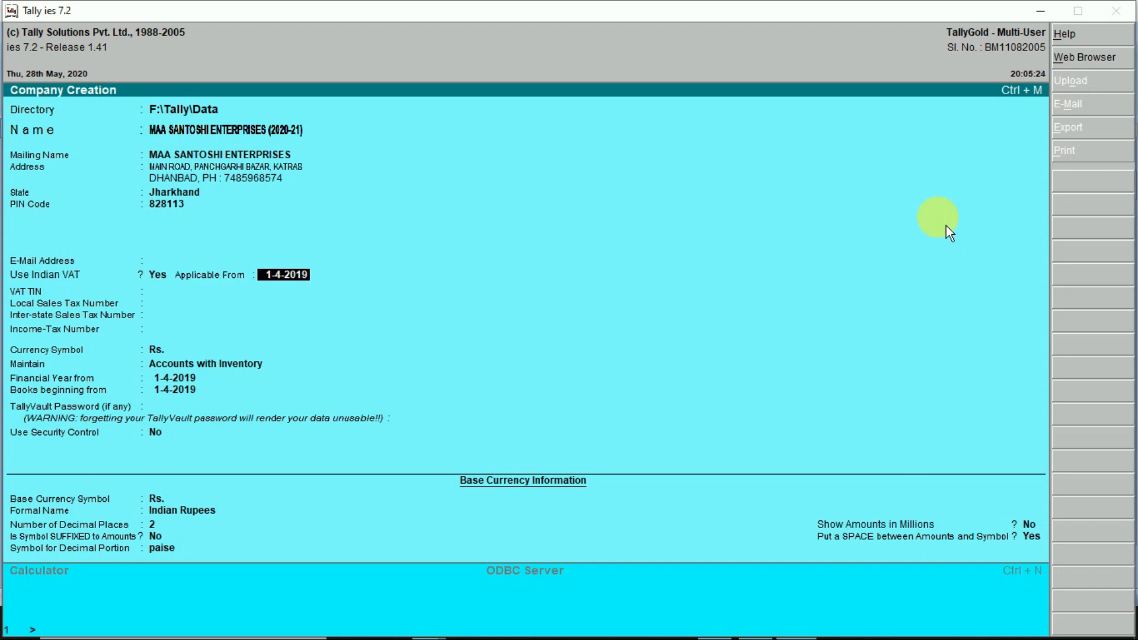
text(1.4.20)
key(Return)
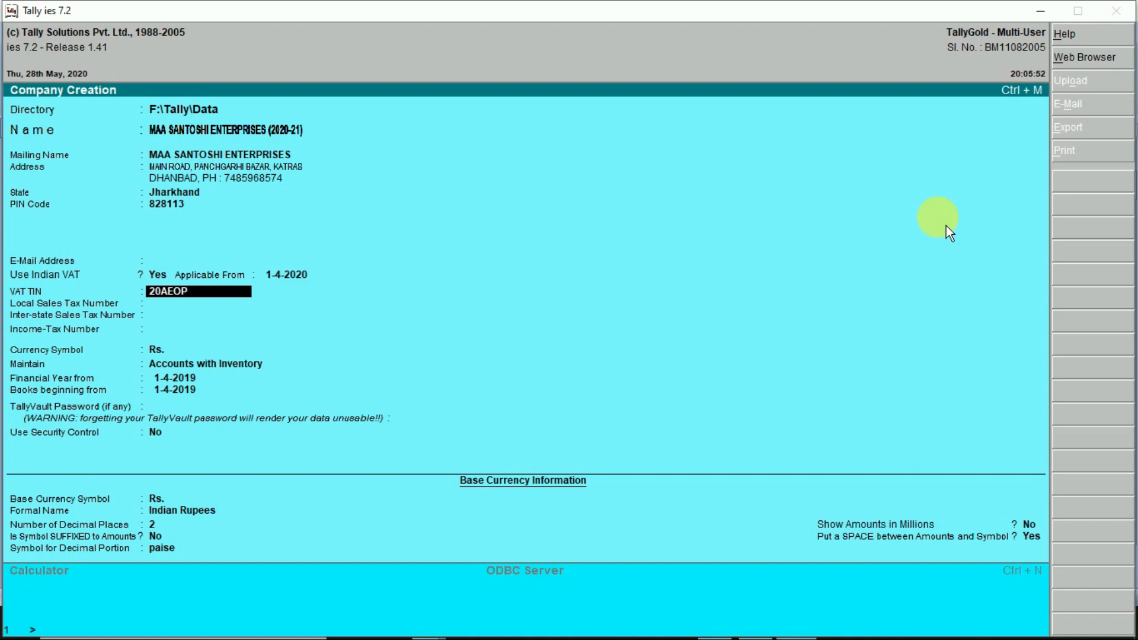
- Enter the company's VAT TIN, correcting a typo, and confirm it
key(BackSpace)
key(BackSpace)
key(BackSpace)
key(BackSpace)
key(BackSpace)
key(BackSpace)
key(BackSpace)
key(Return)
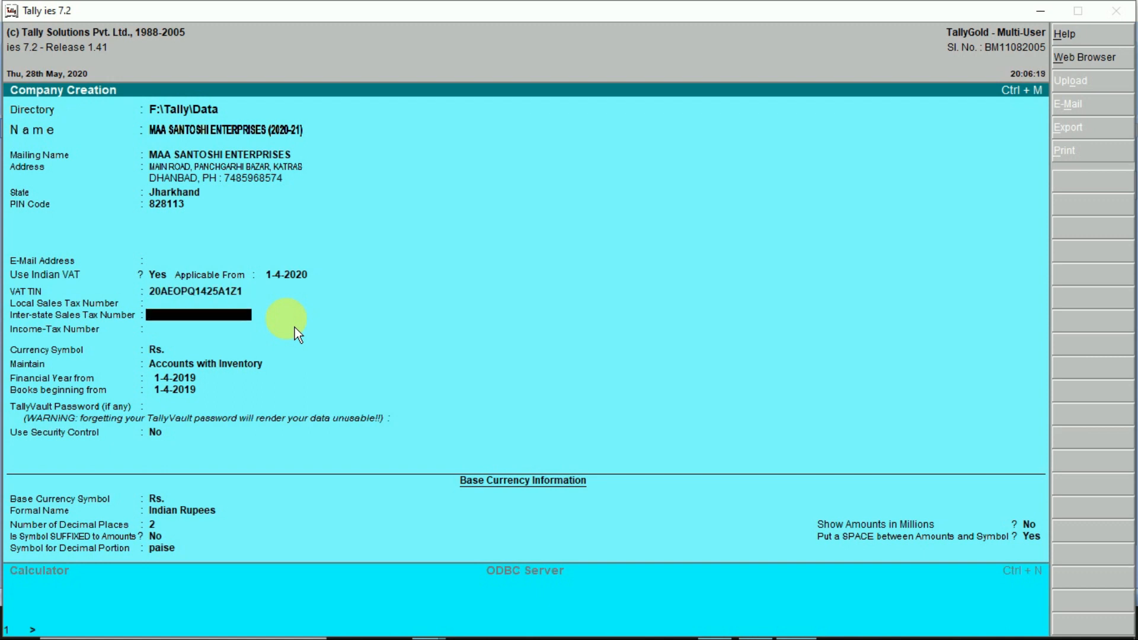
key(BackSpace)
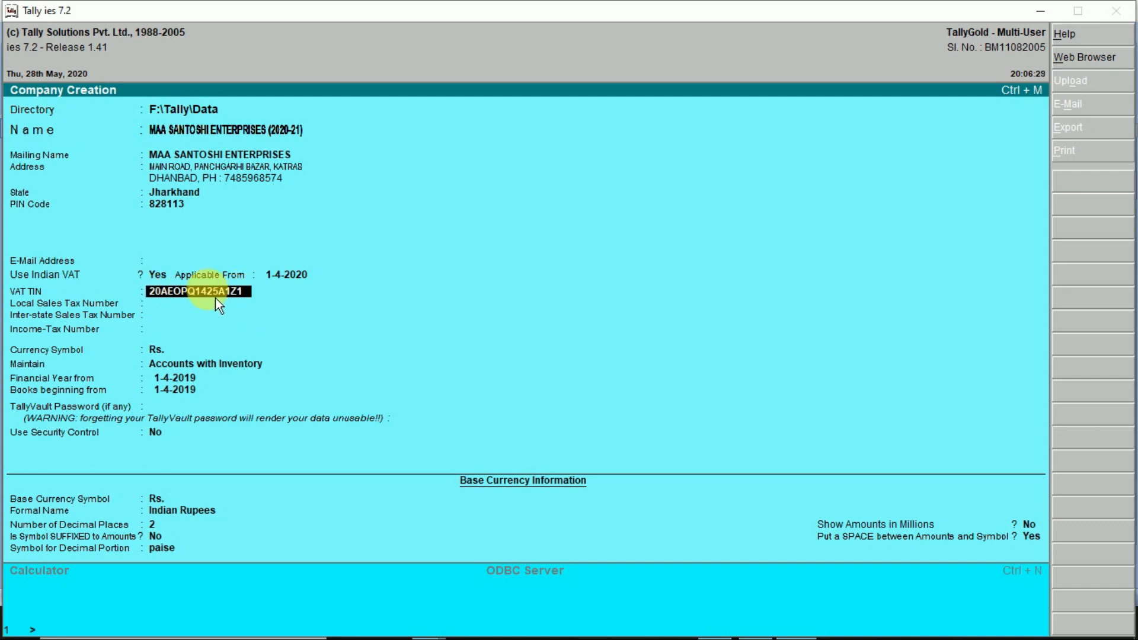
key(Return)
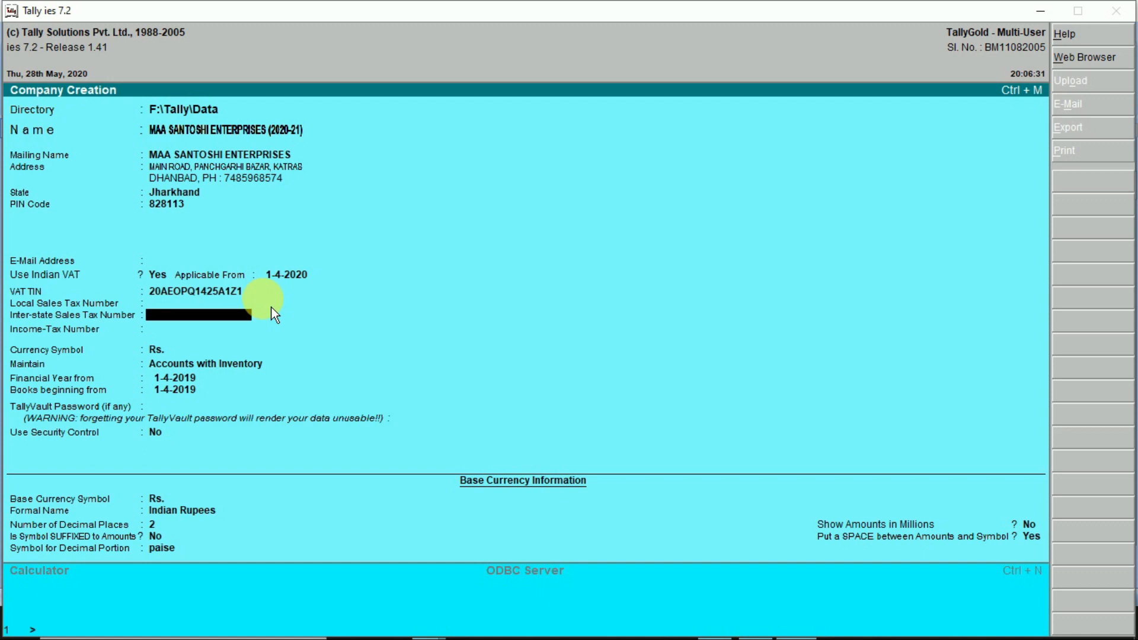
key(Return)
key(Return)
key(Return)
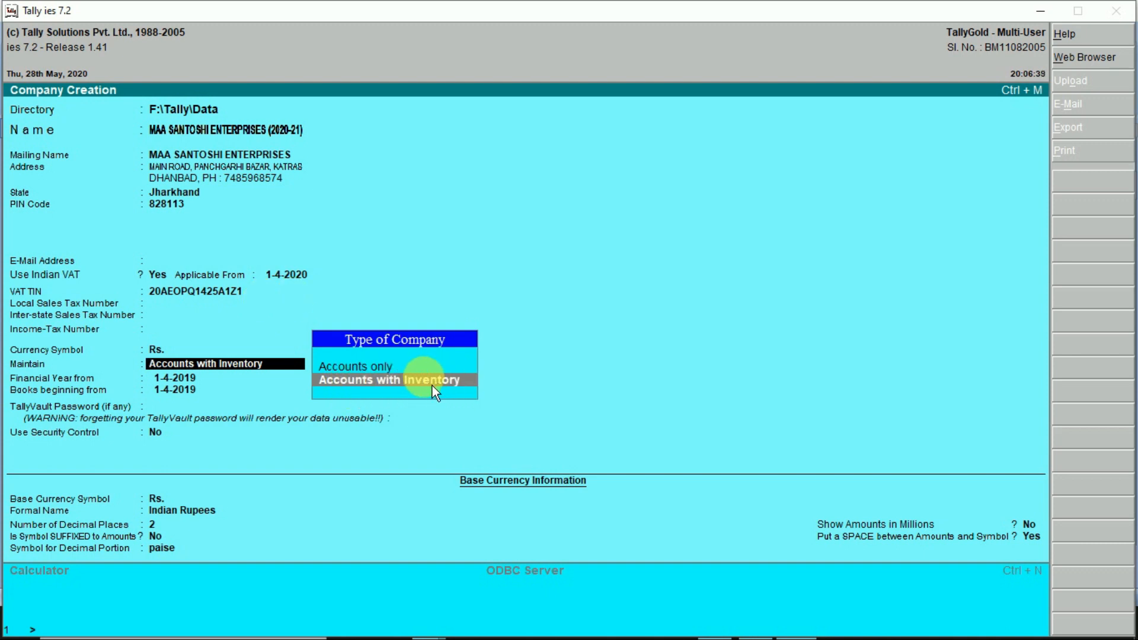
- Keep Accounts with Inventory, set financial year 1-4-2020 and books beginning 15-5-2020, then accept the company
key(Return)
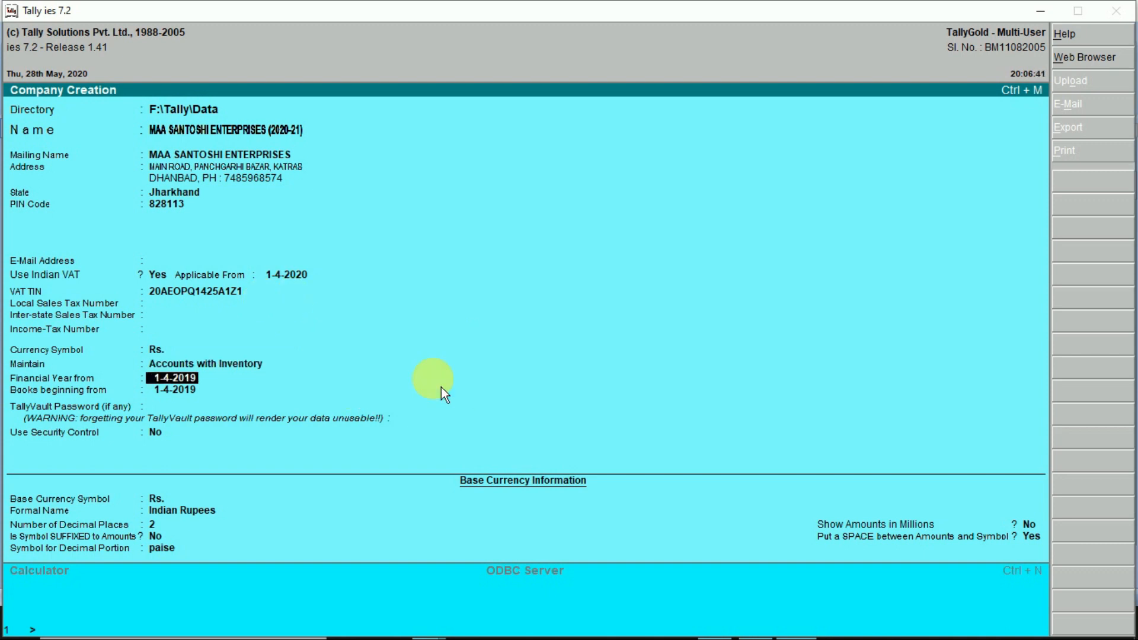
text(1-4-2020)
key(Return)
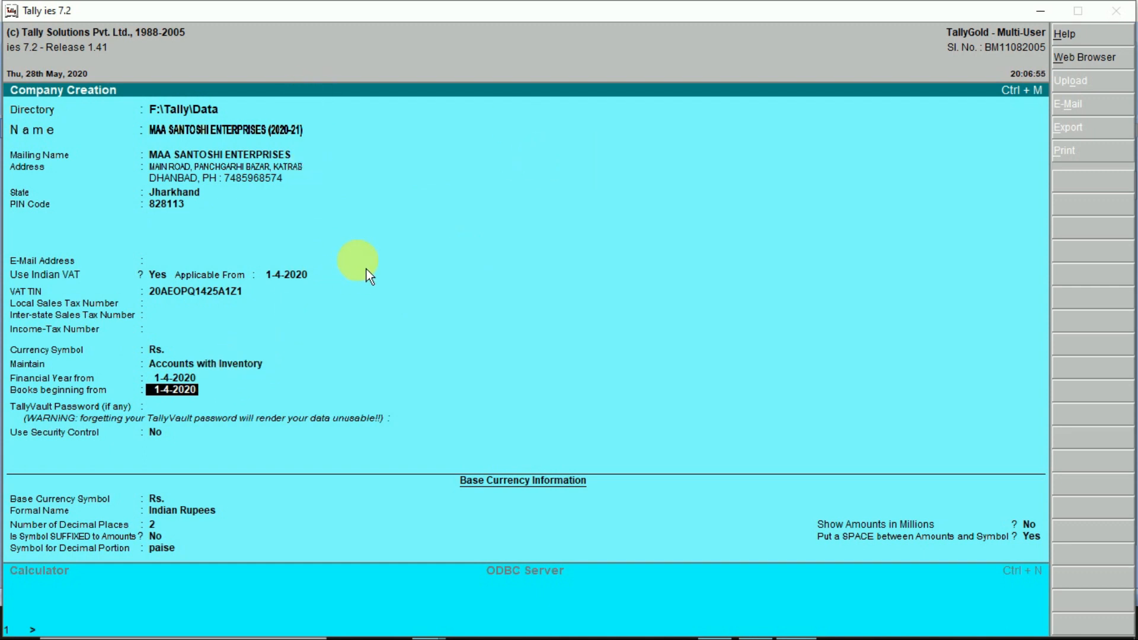
text(15.4.2020)
key(BackSpace)
key(BackSpace)
key(BackSpace)
key(BackSpace)
key(BackSpace)
key(BackSpace)
text(5.2020)
key(Return)
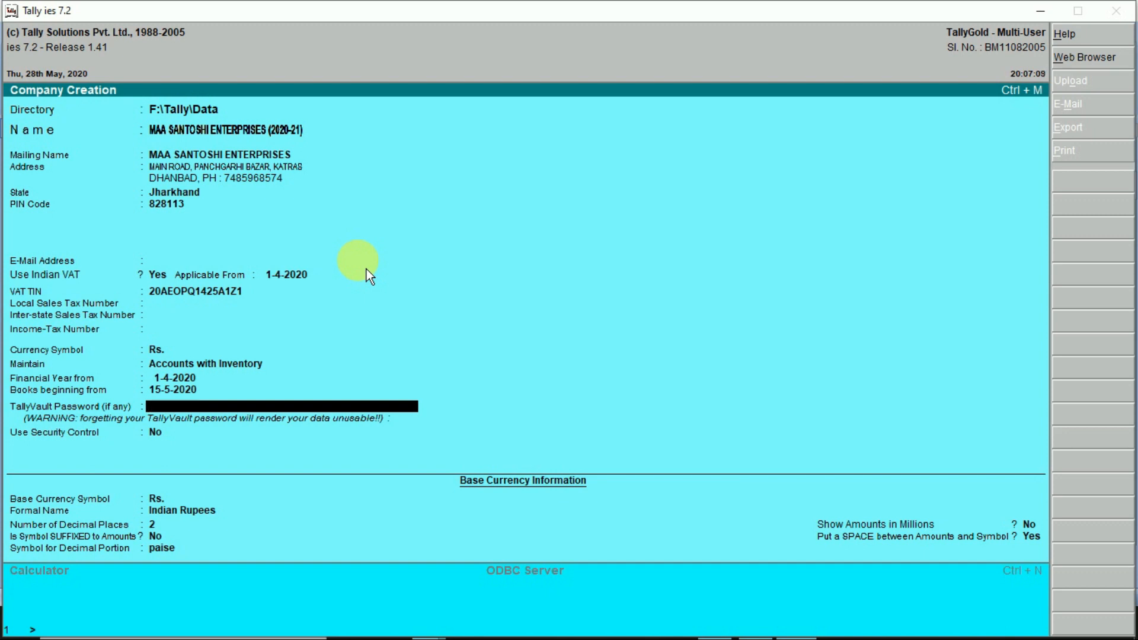
key(Return)
key(Return)
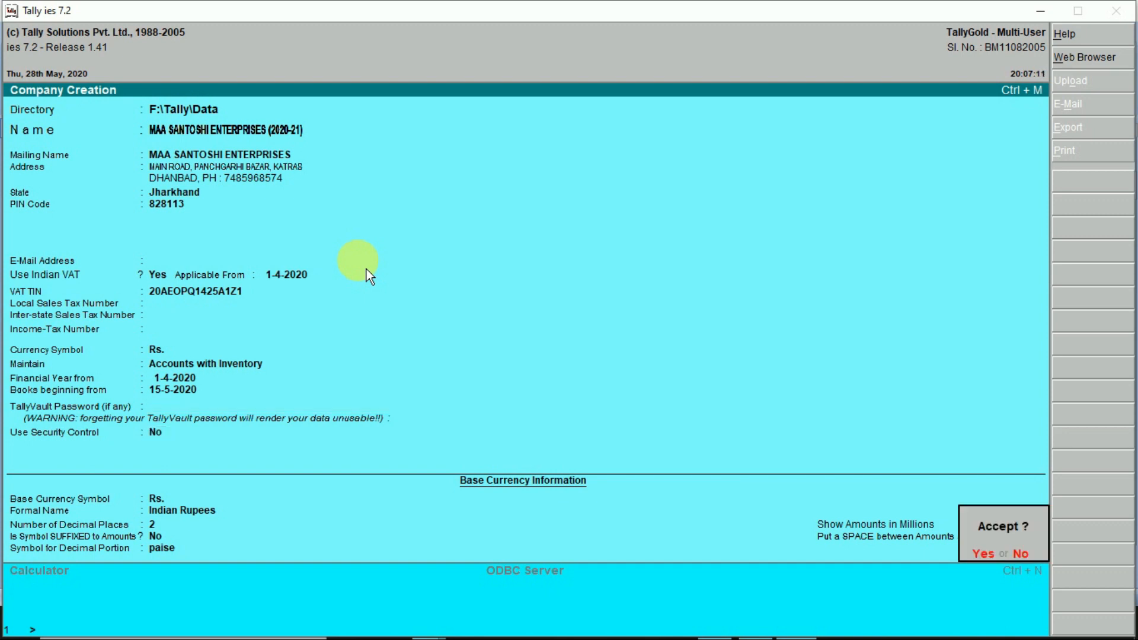
key(Return)
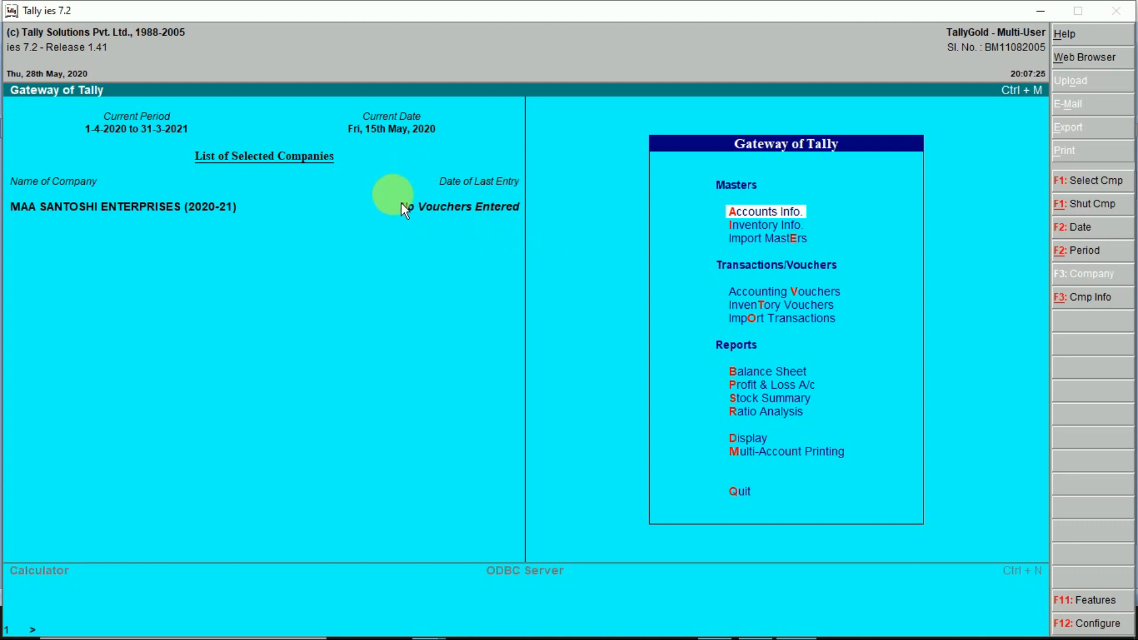
key(Escape)
key(Escape)
key(alt+Tab)
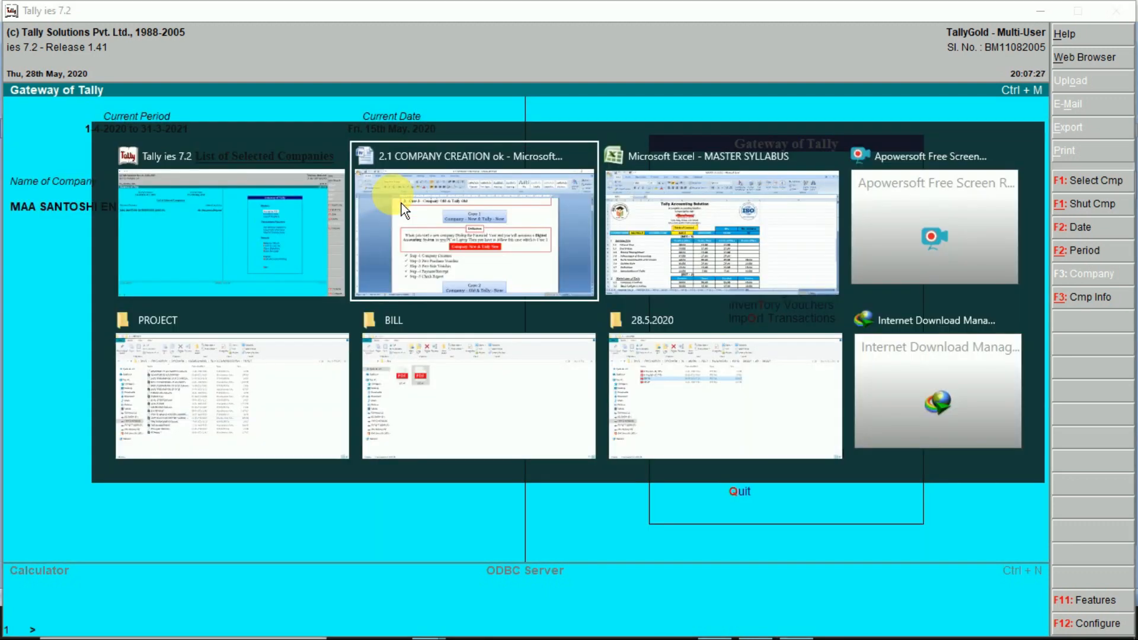
drag(469, 418, 337, 410)
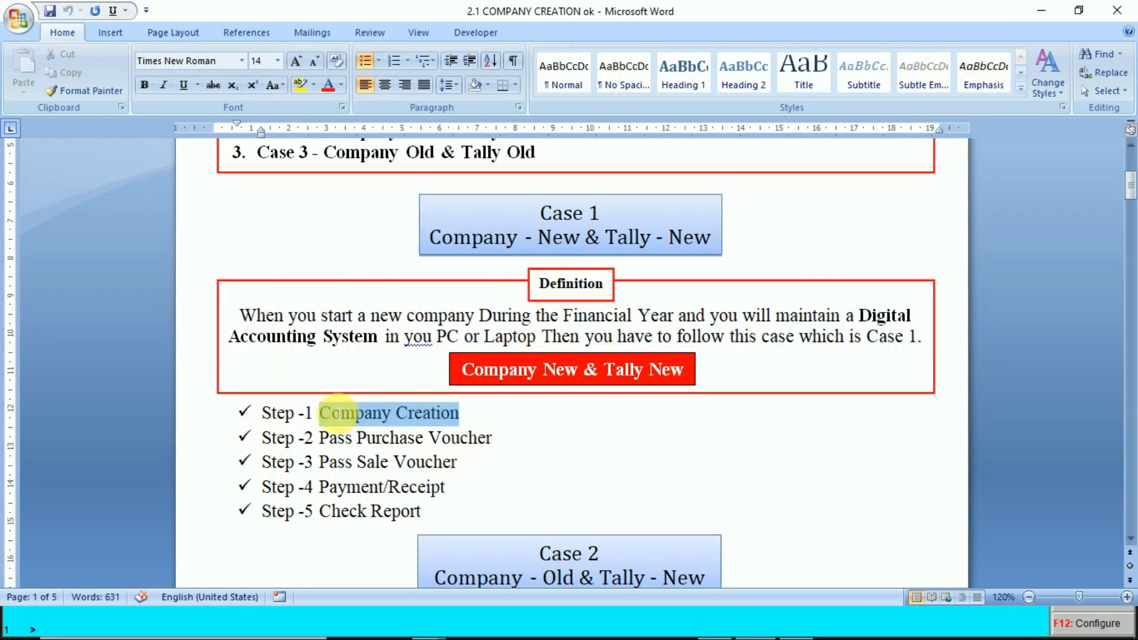
click(496, 442)
drag(497, 443, 323, 448)
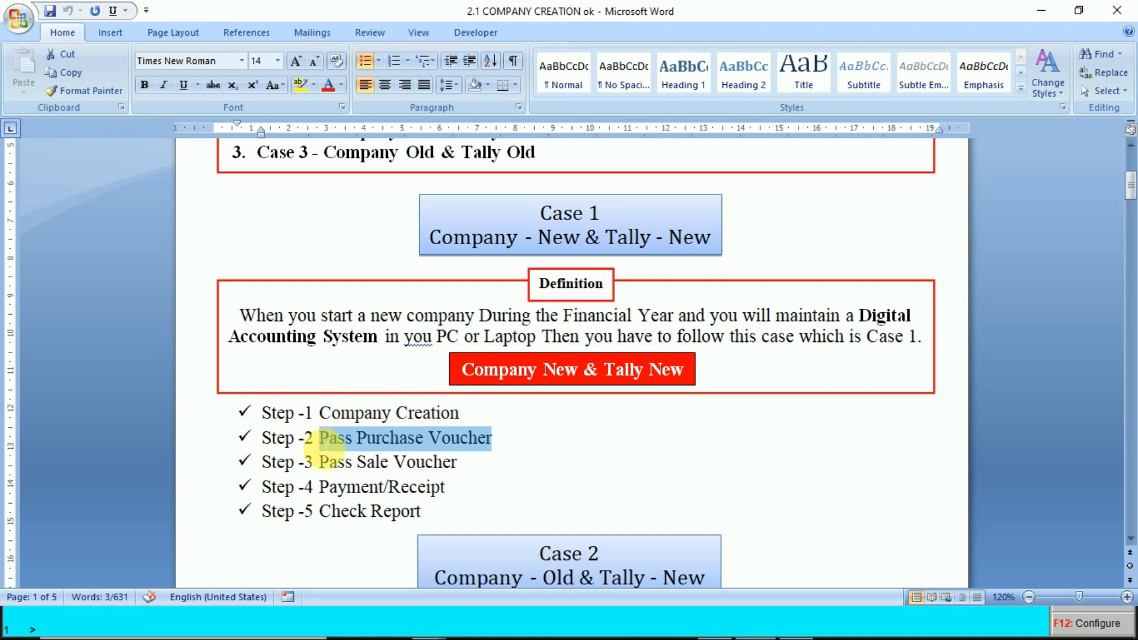
key(alt+Tab)
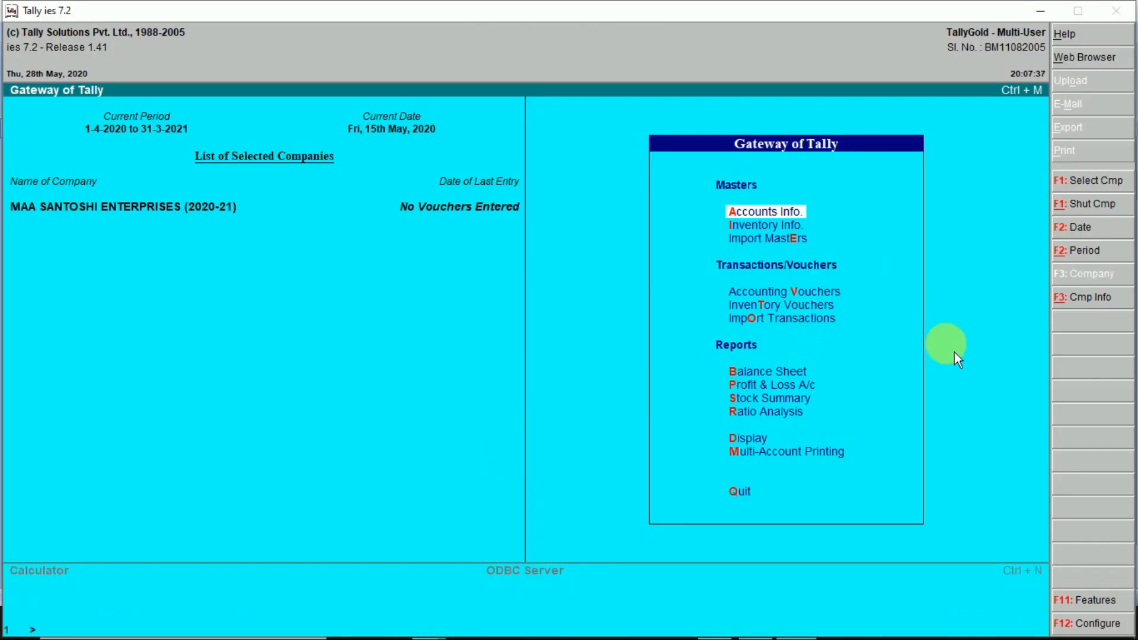
- Open Accounting Vouchers, cycle through Contra, Payment, Receipt, Journal and Sales, then choose Purchase (F9)
click(830, 299)
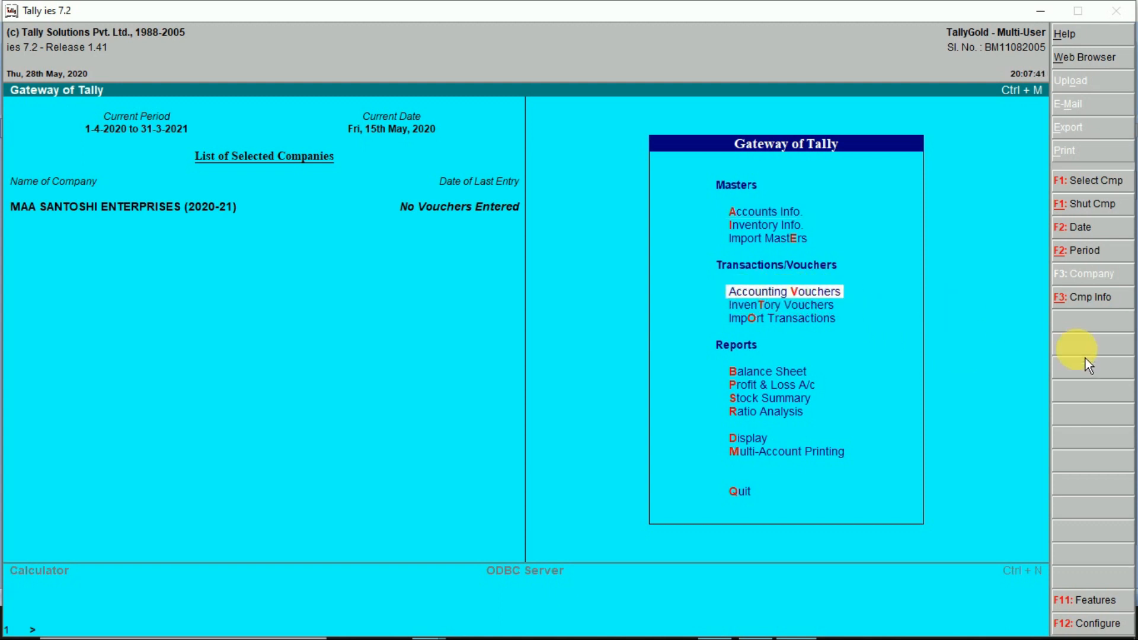
key(Return)
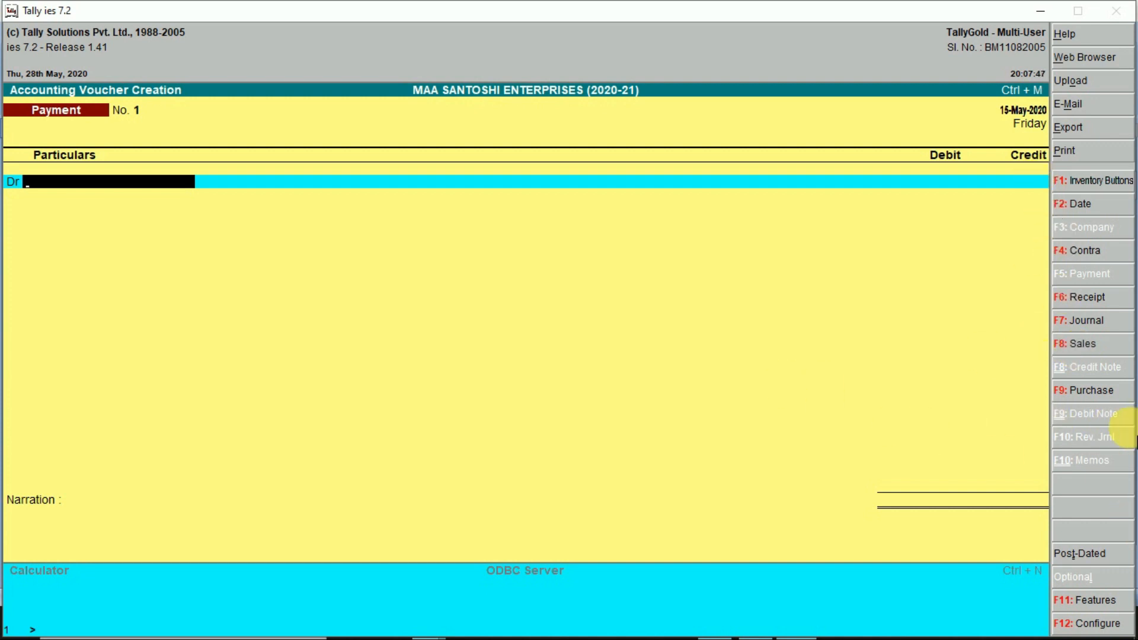
key(F4)
key(F5)
key(F6)
key(F7)
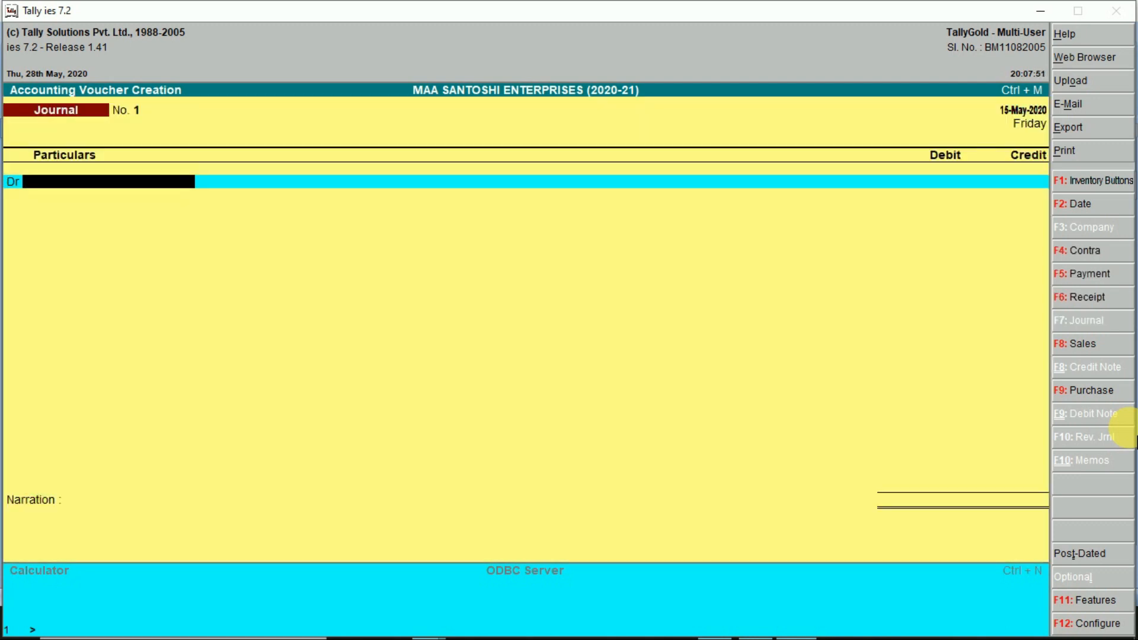
key(F8)
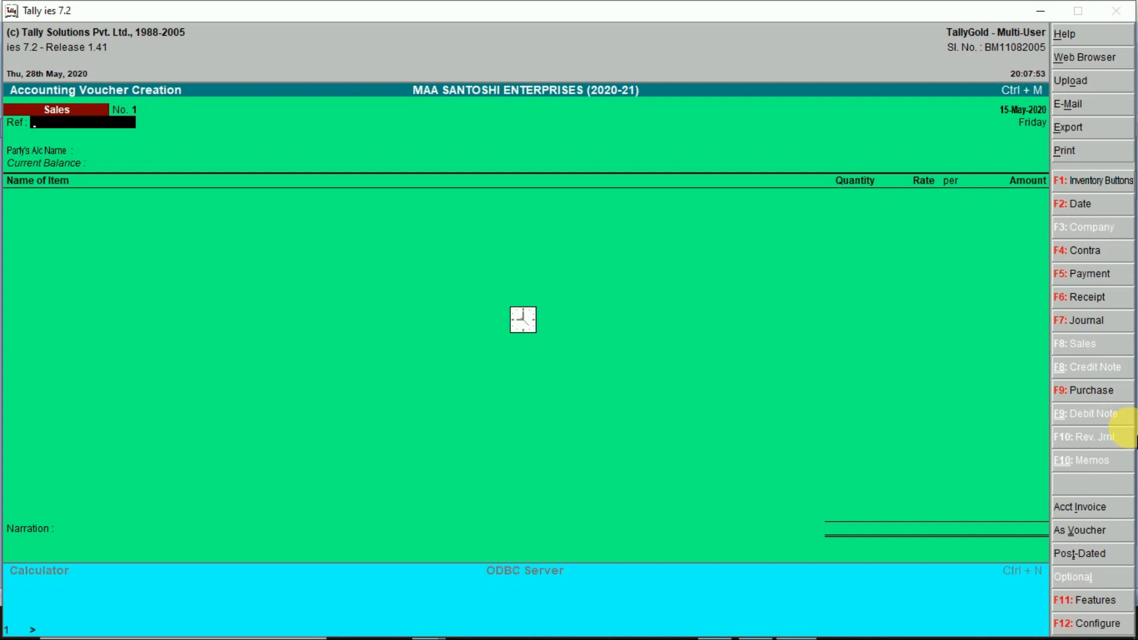
key(F9)
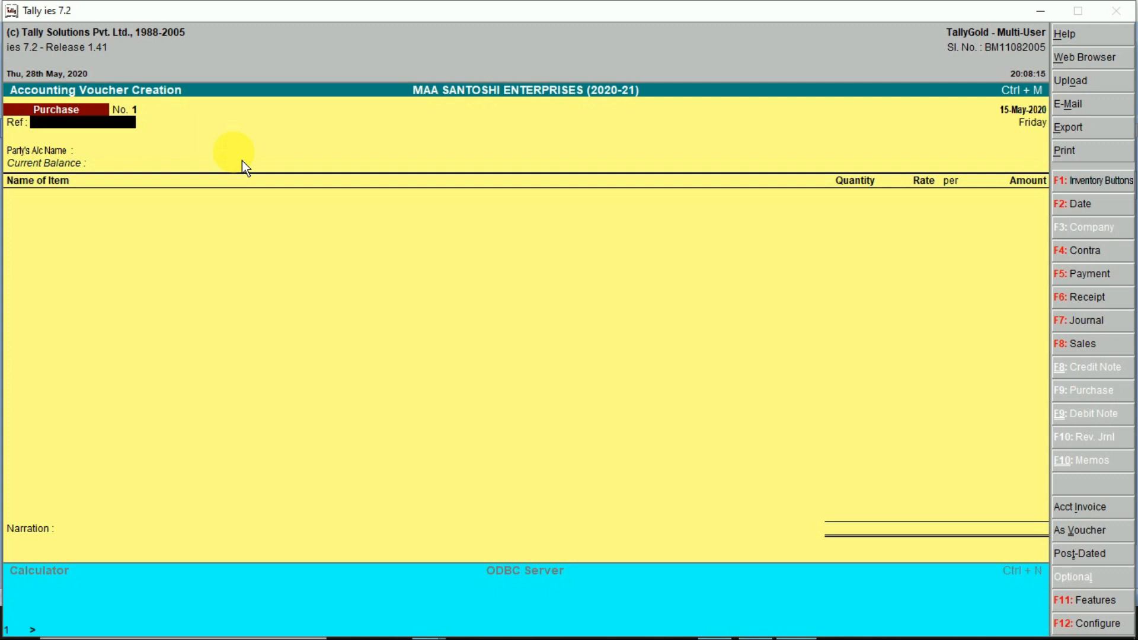
- Date the purchase voucher 16.5.2020 with reference KK/20-21/4526 and begin a new party ledger
key(XF86MonBrightnessDown)
key(F2)
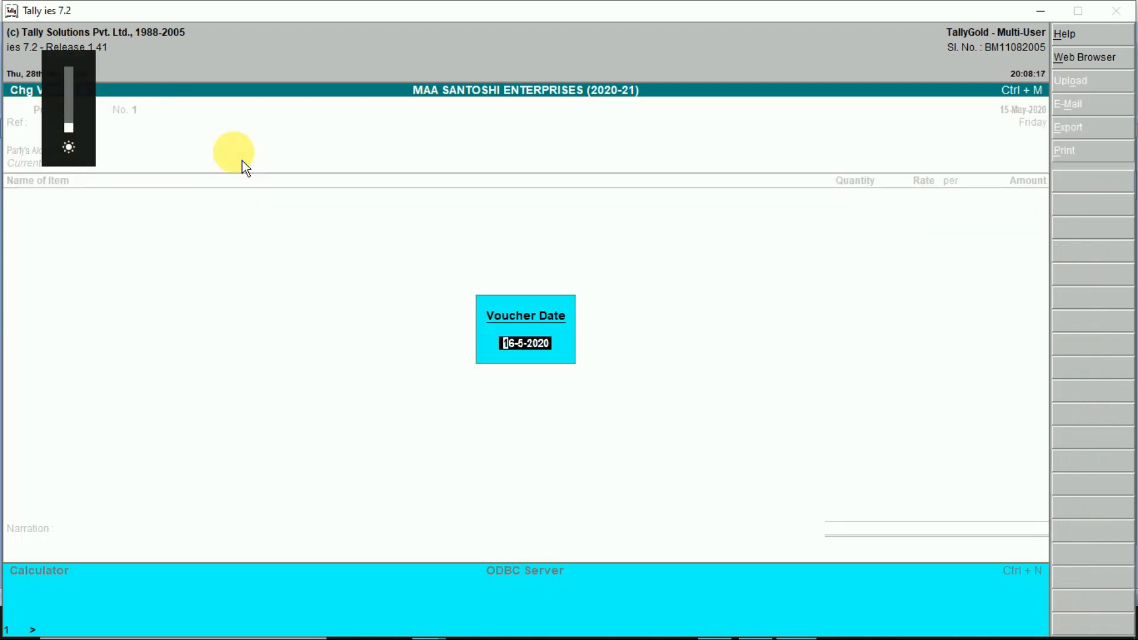
text(16.5.2020)
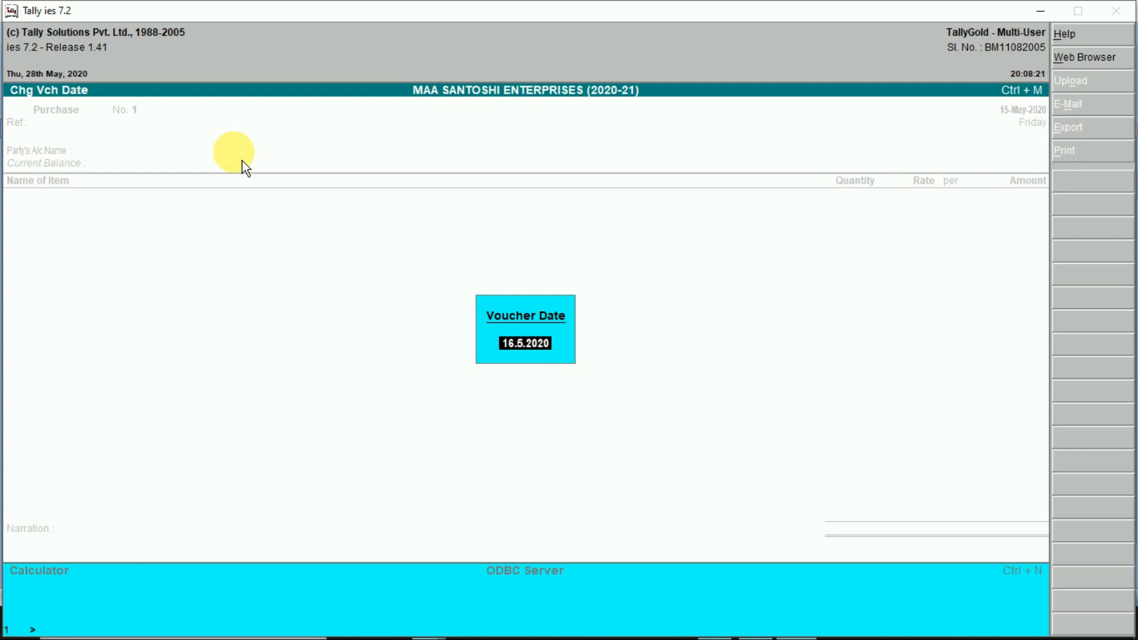
key(Return)
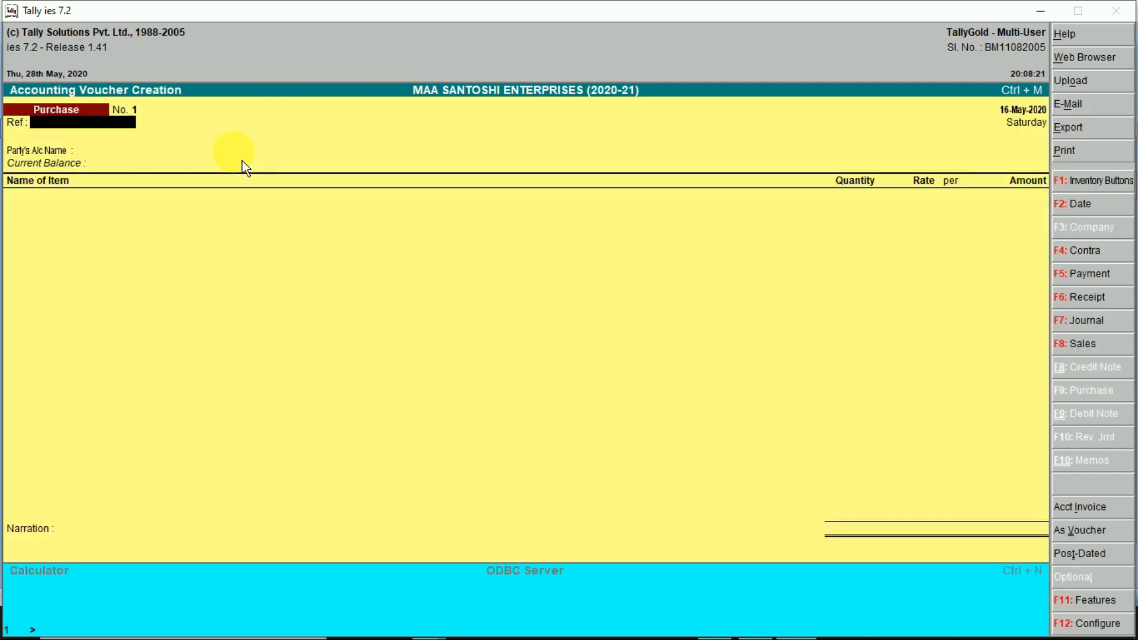
text(KK/20-21/4526)
key(Return)
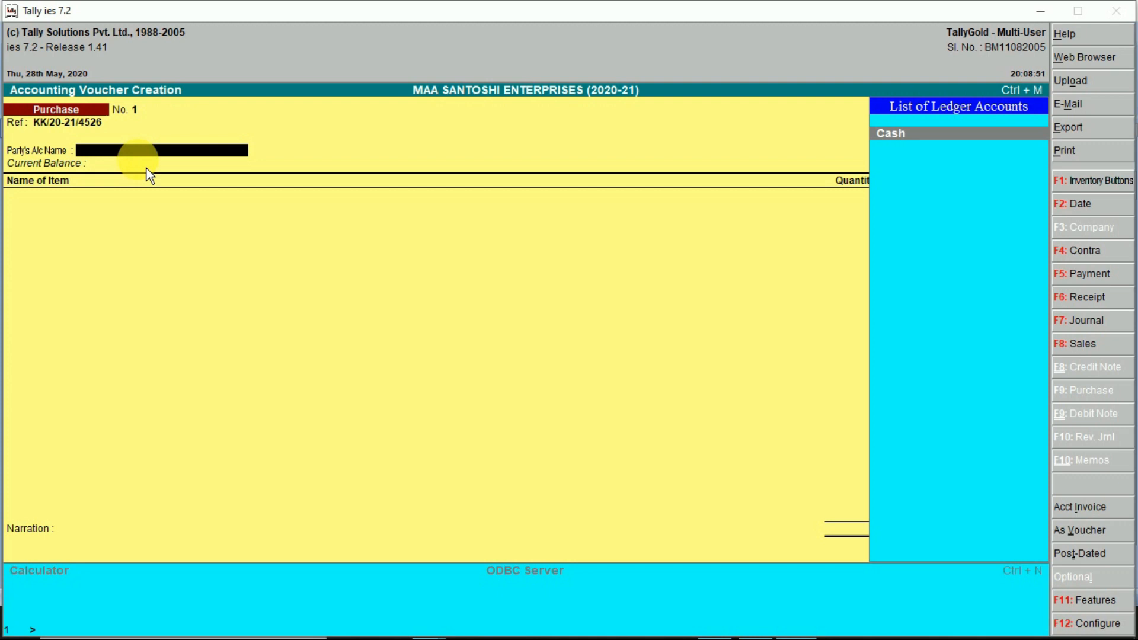
key(alt+c)
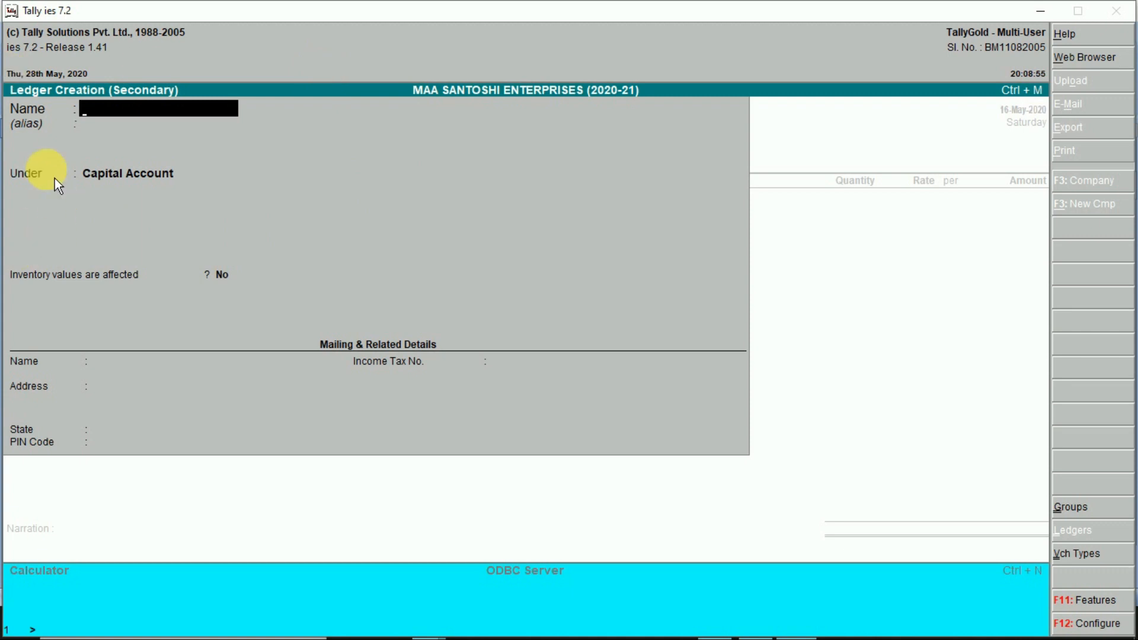
- Name the new ledger K K ENTERPRISES under Sundry Creditors, keeping balances bill-by-bill
text(K K ENTERPRISES)
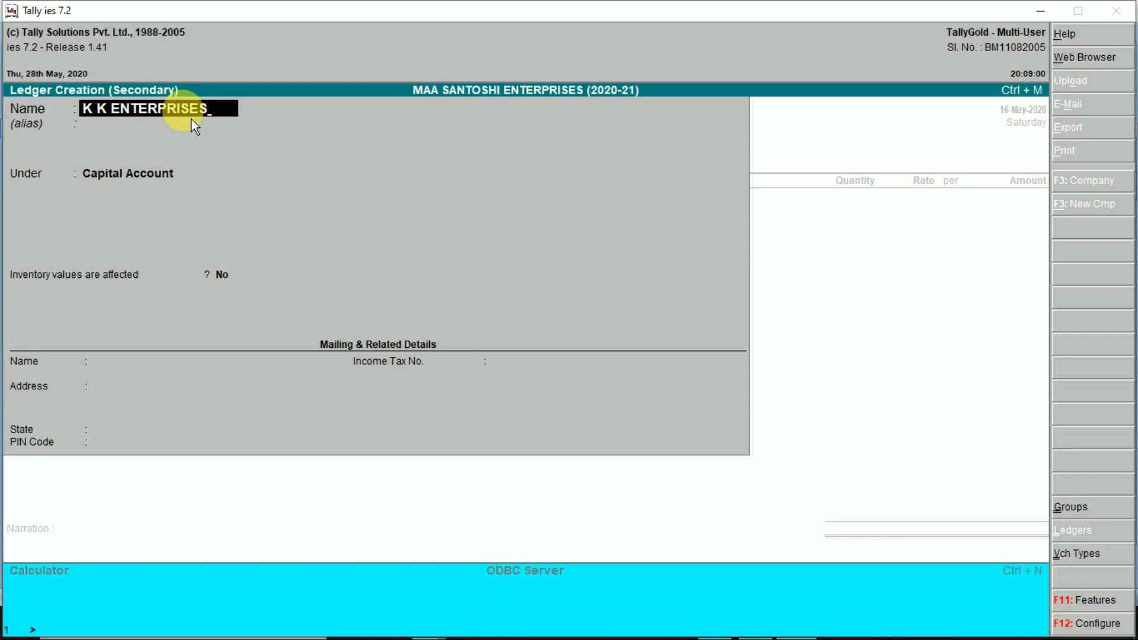
key(Return)
text(SUND)
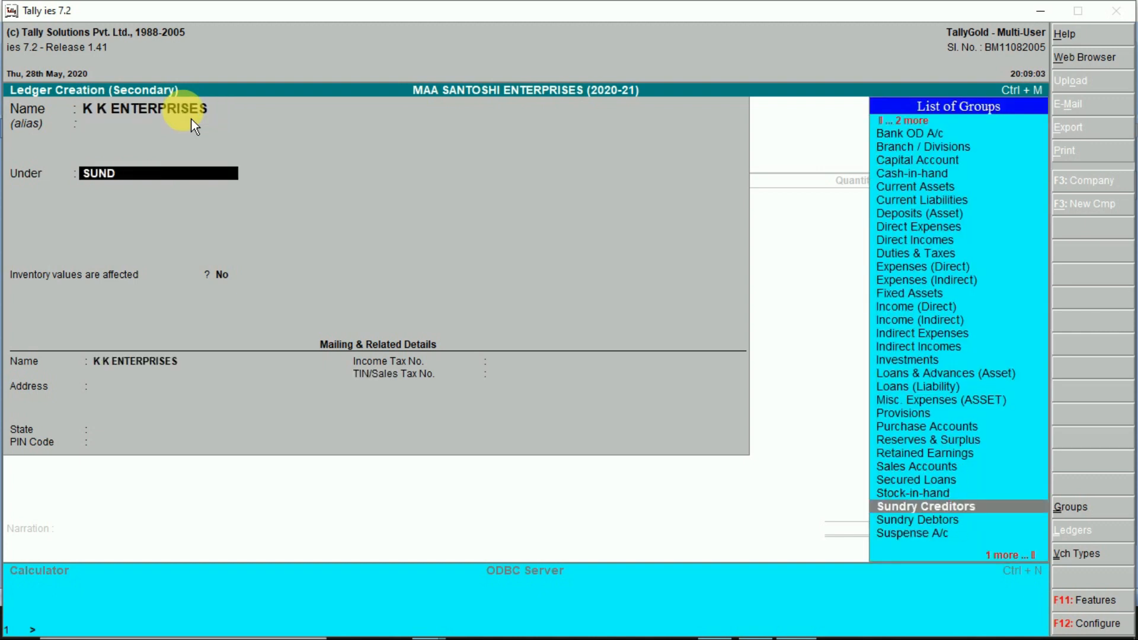
key(Return)
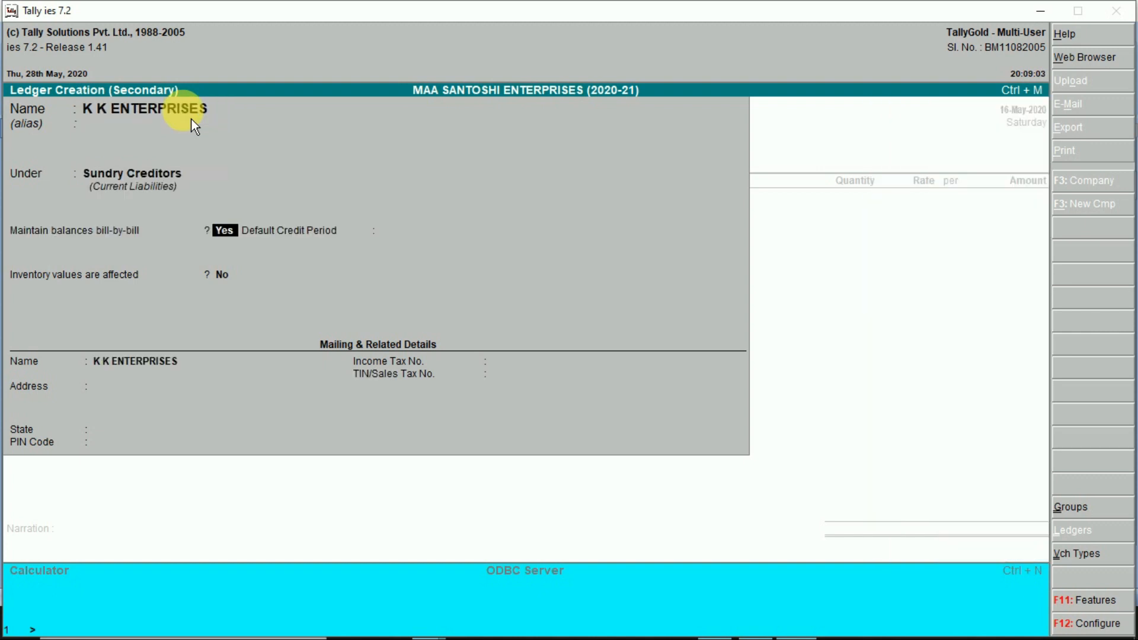
key(Return)
key(Return)
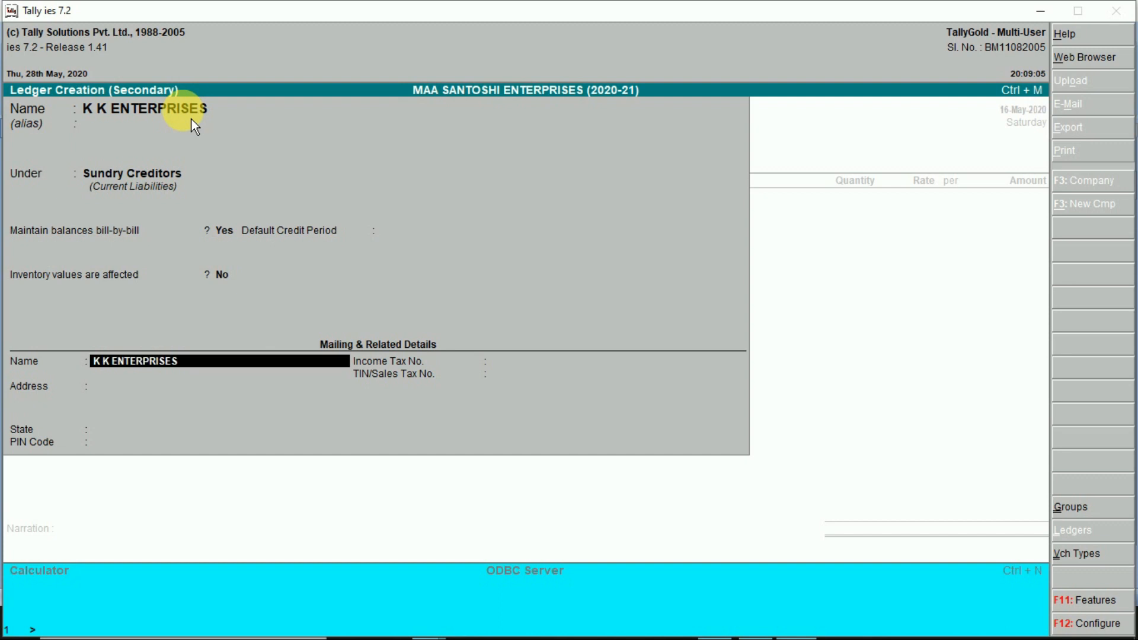
key(Return)
- Enter the address DHANBAD plus the supplier's phone number, with State Not Applicable
text(DHANBAD)
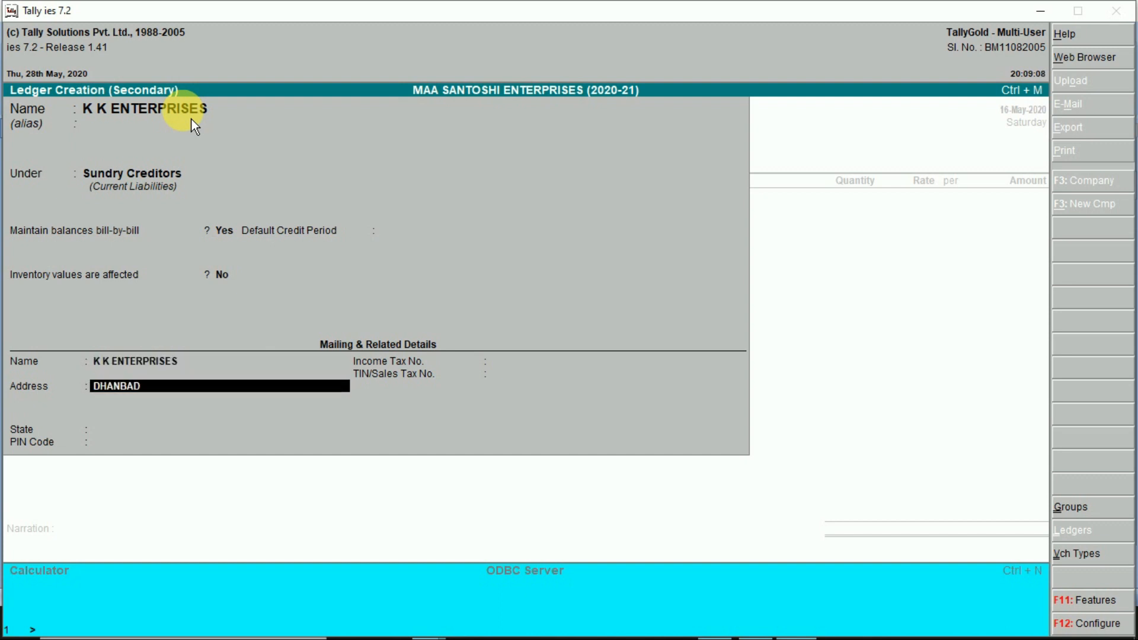
key(Return)
text(PH)
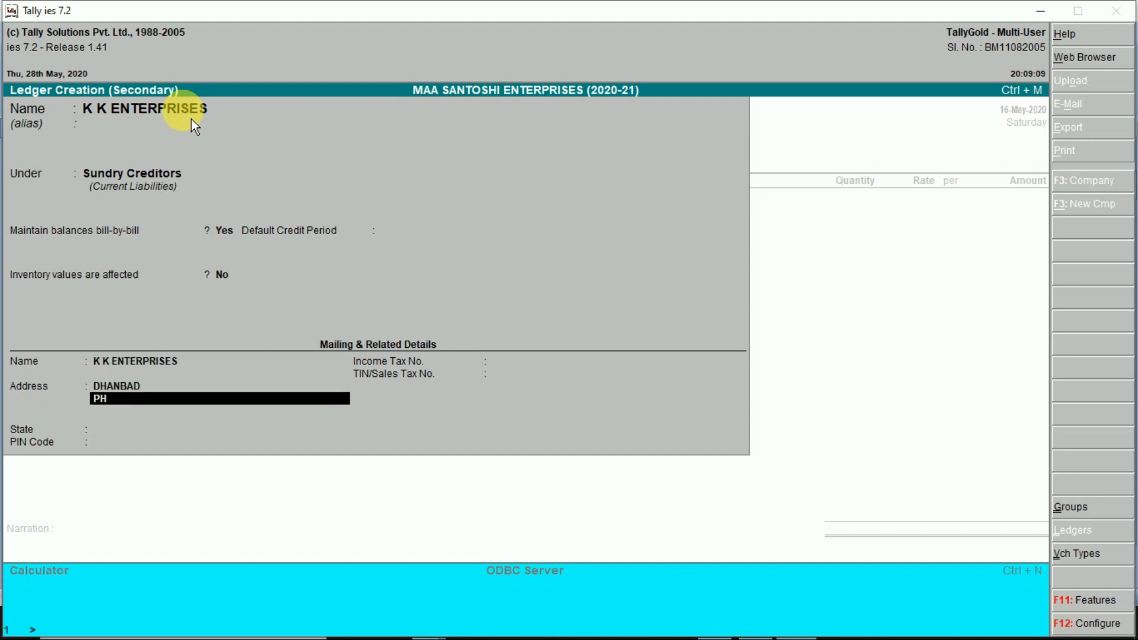
key(Return)
key(Return)
key(Return)
key(Return)
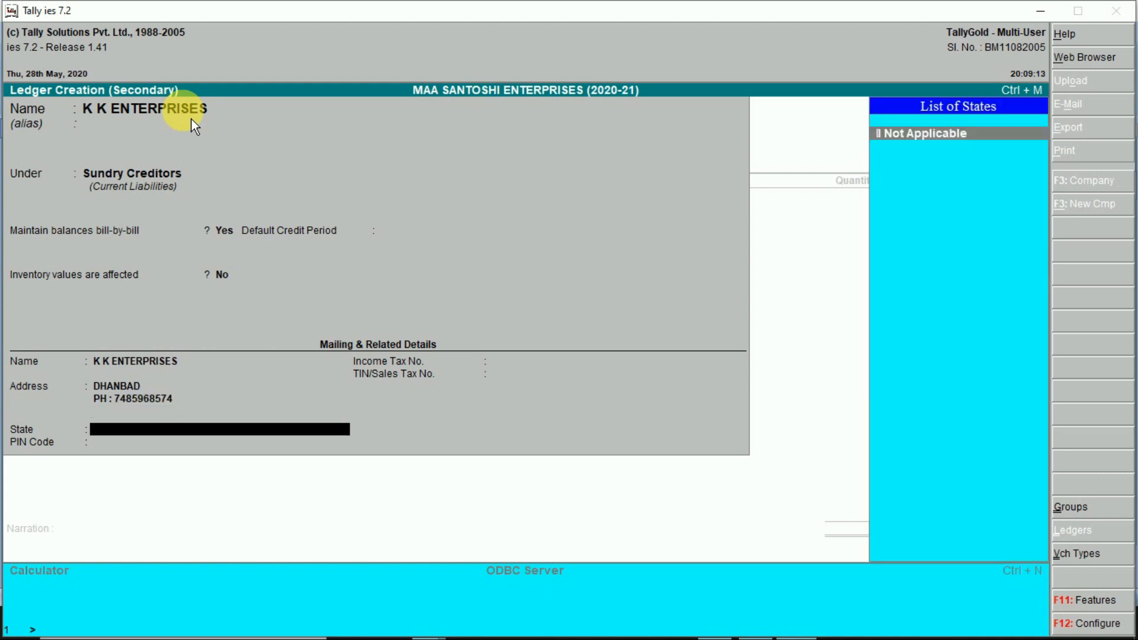
key(Return)
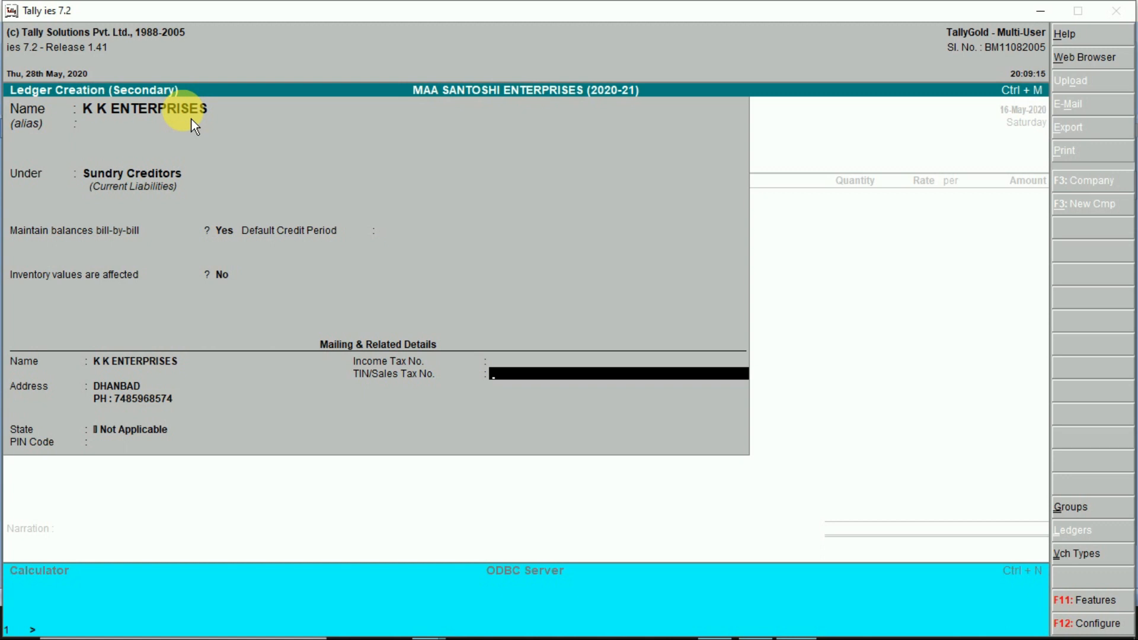
key(Return)
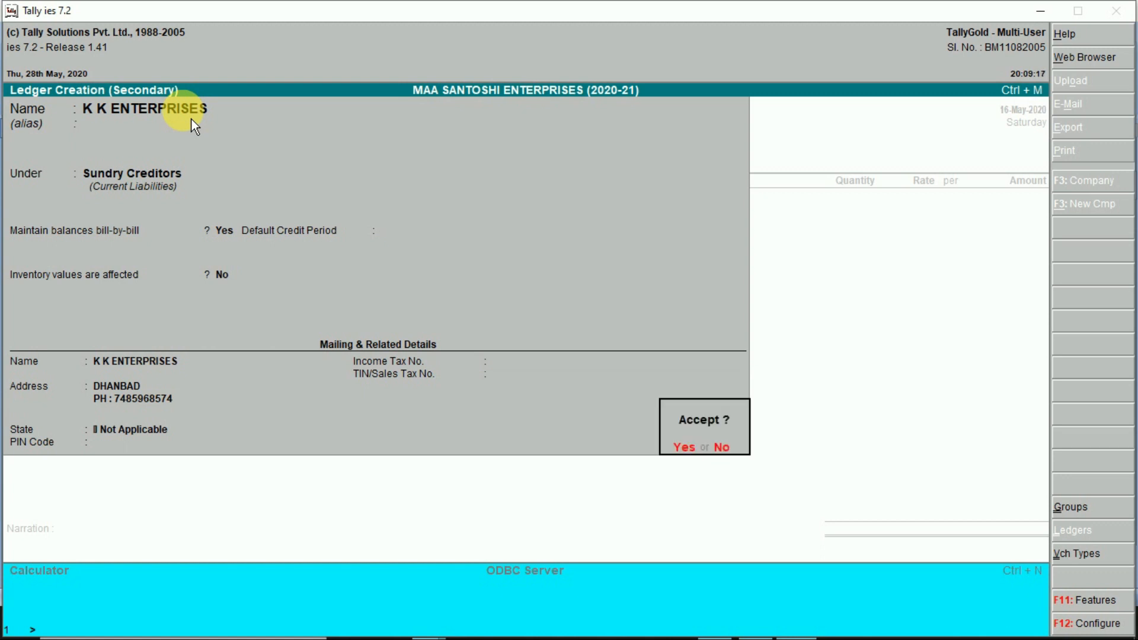
key(n)
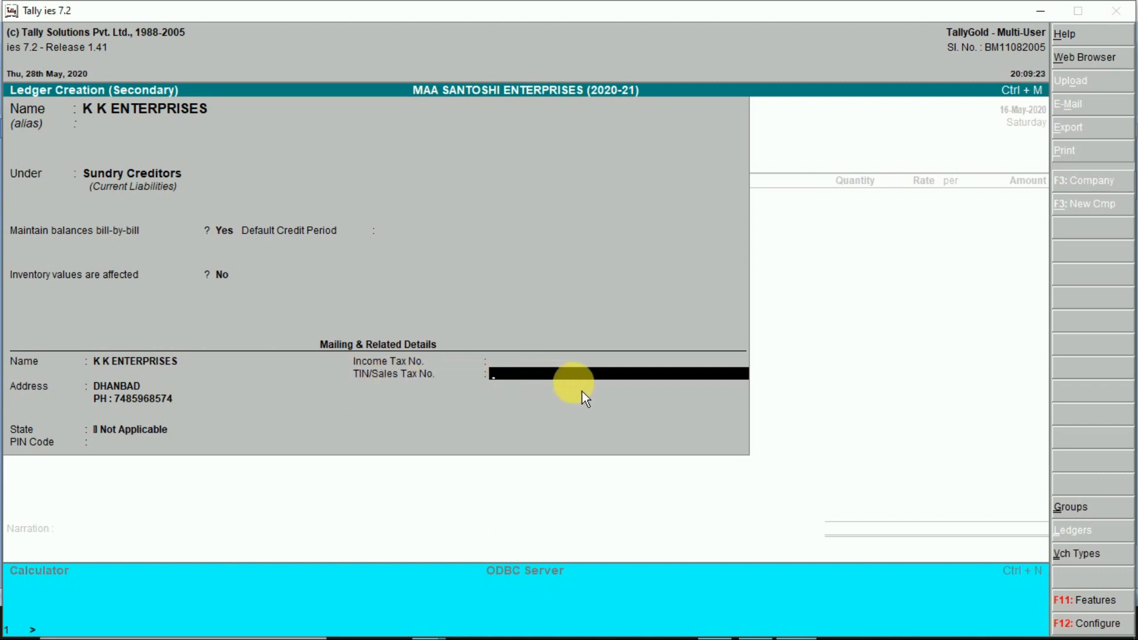
key(Return)
- Save K K ENTERPRISES as the voucher's supplier and start a new stock item
key(y)
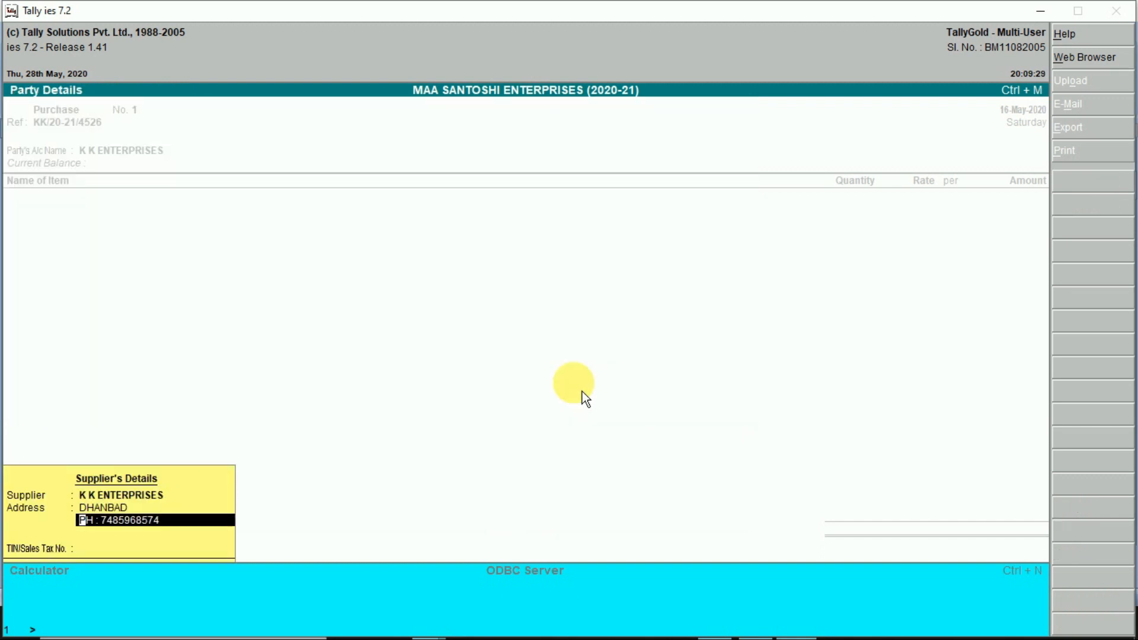
key(Return)
key(Return)
key(Return)
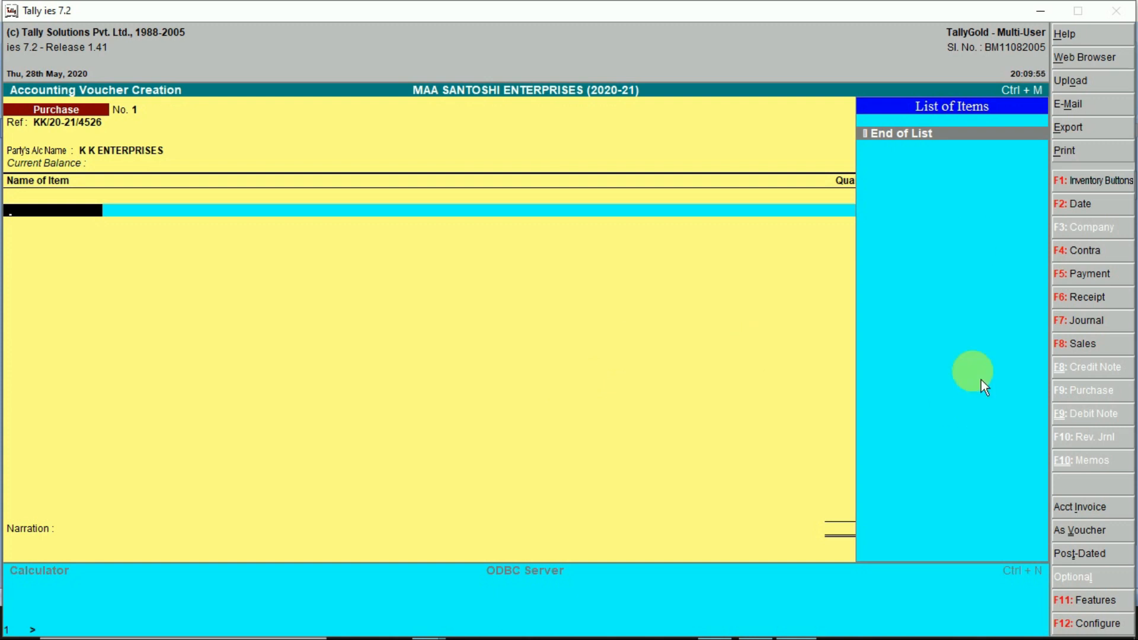
key(alt+c)
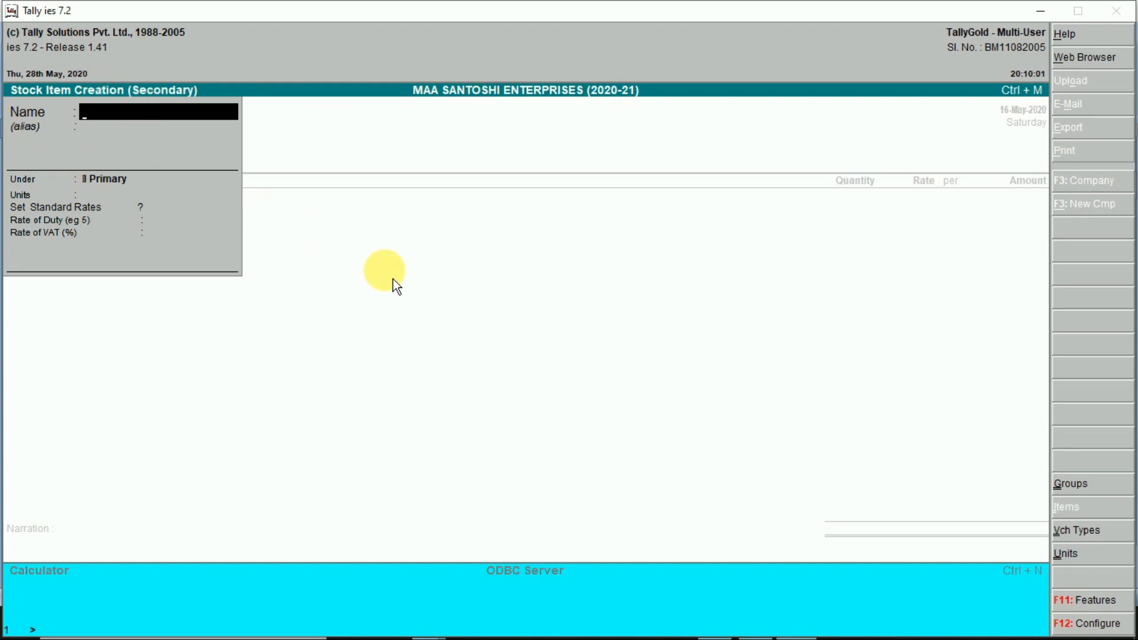
- Name the stock item PERFUME (PARK AVENUE) 200 ML X 96 280/- and begin a new stock group
text(PERFUME)
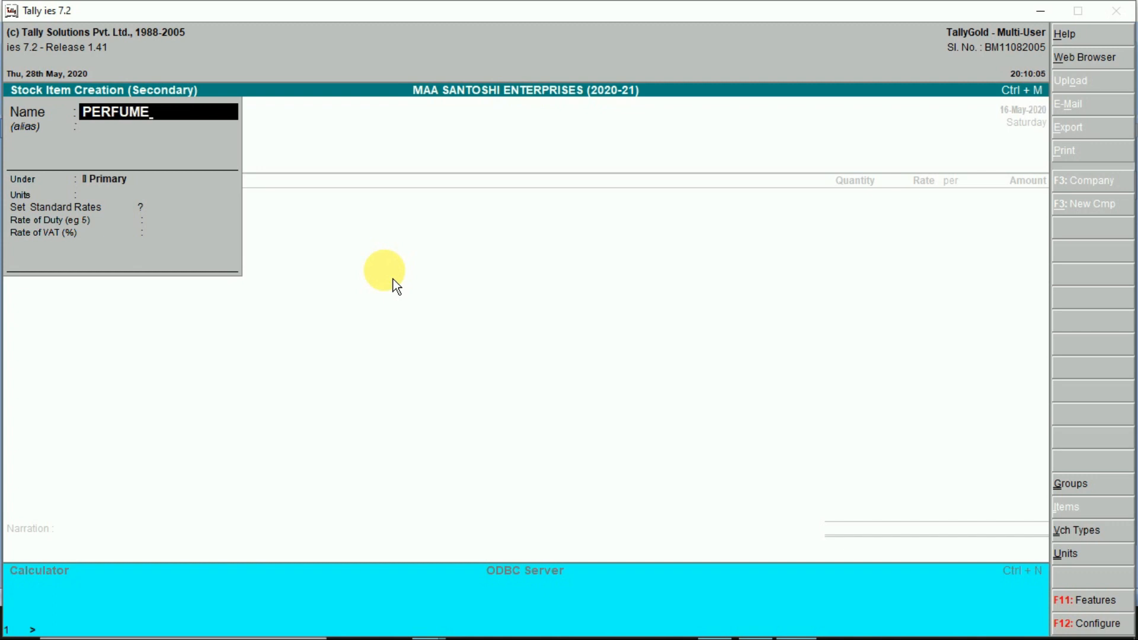
text( ())
text(PARK AVE)
text(NUE)
text( 200 ML)
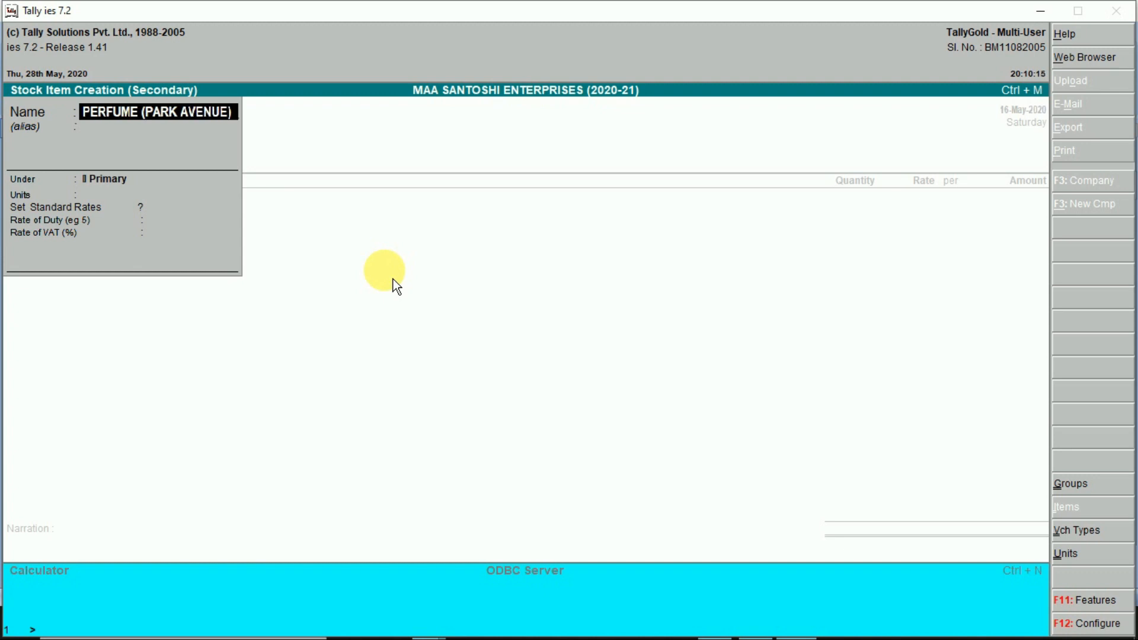
text( X)
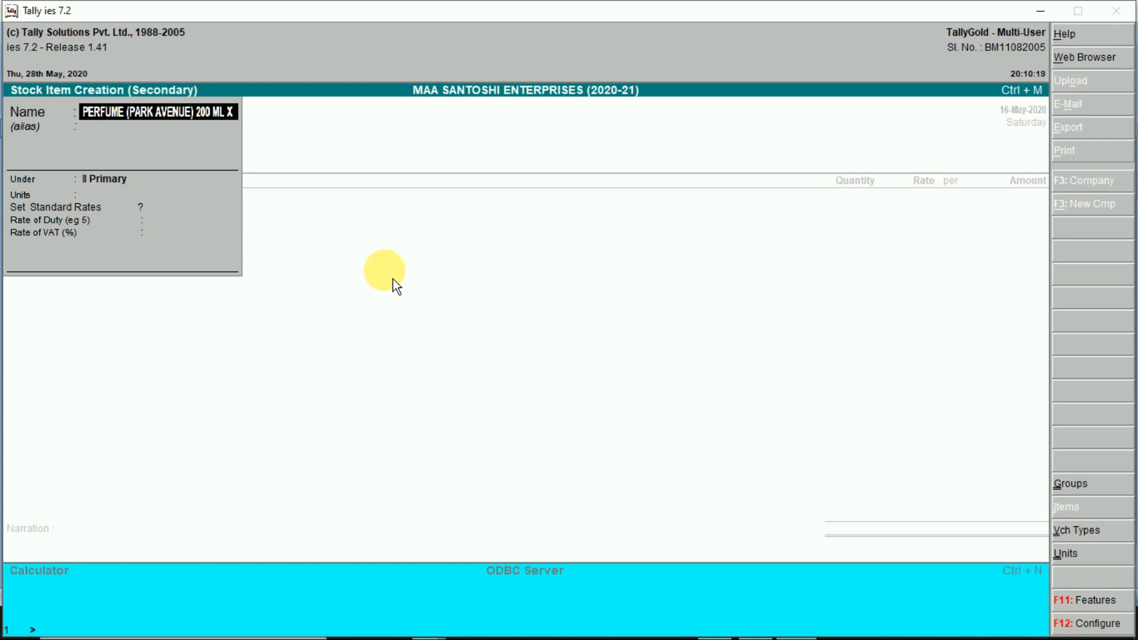
text( 96)
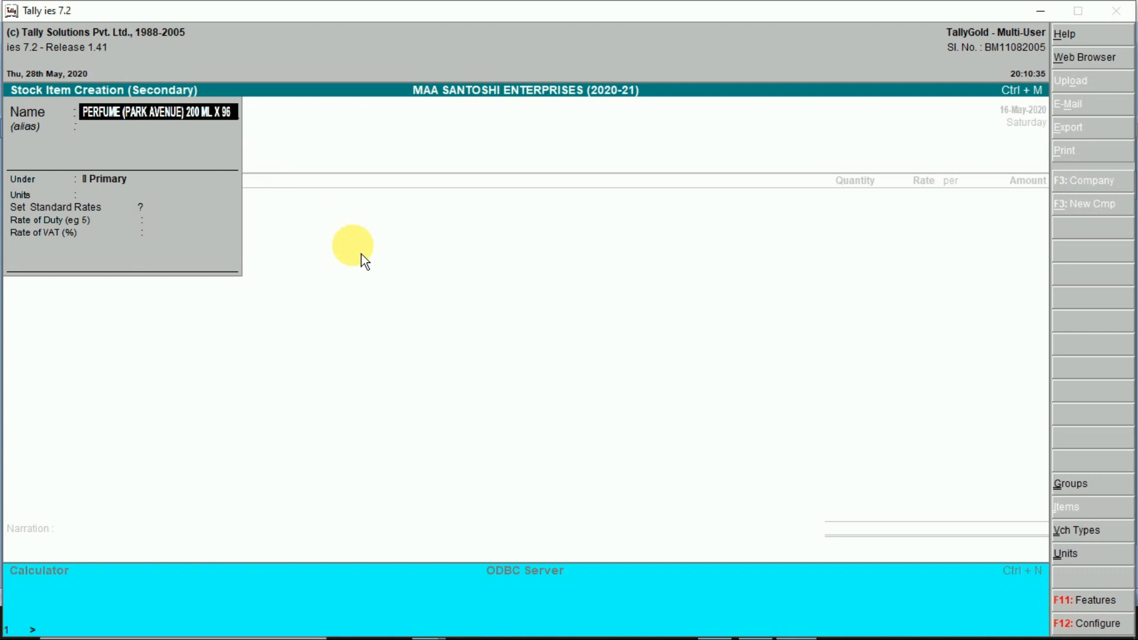
text(280/-)
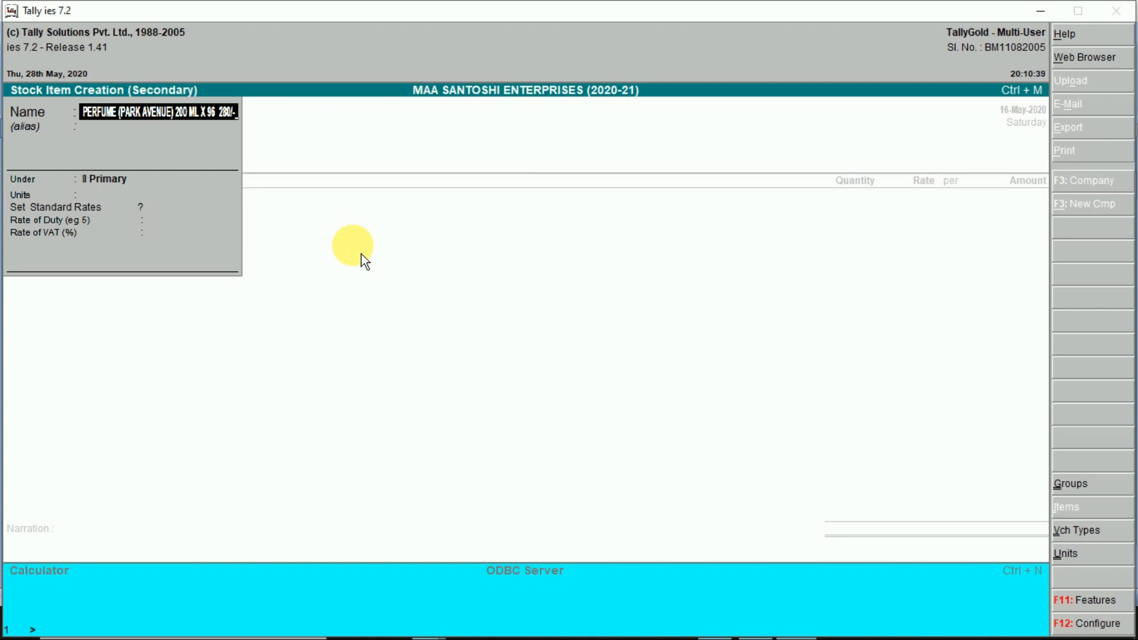
key(Return)
key(Return)
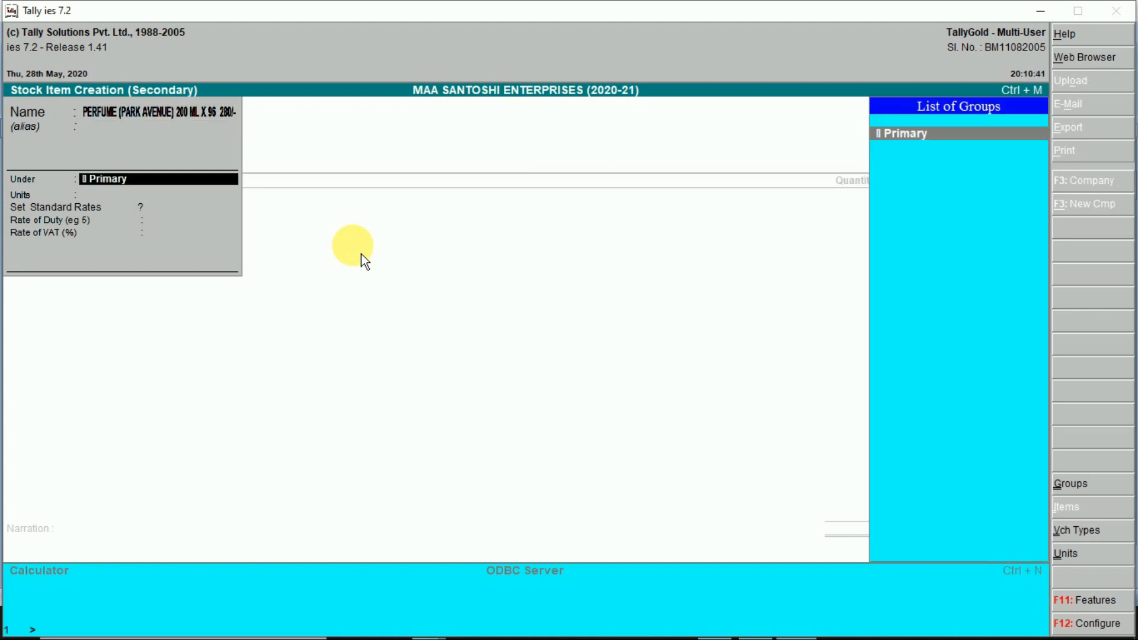
key(alt+c)
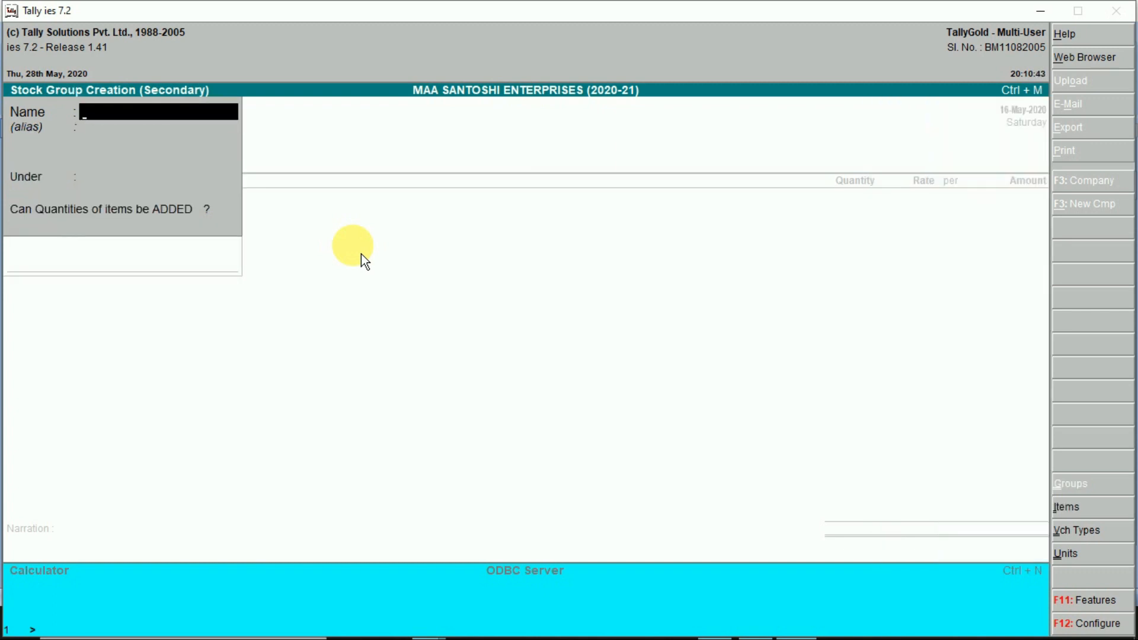
- Create the PARK AVENUE stock group under Primary with quantities addable set to Yes
text(PARK AVENUE)
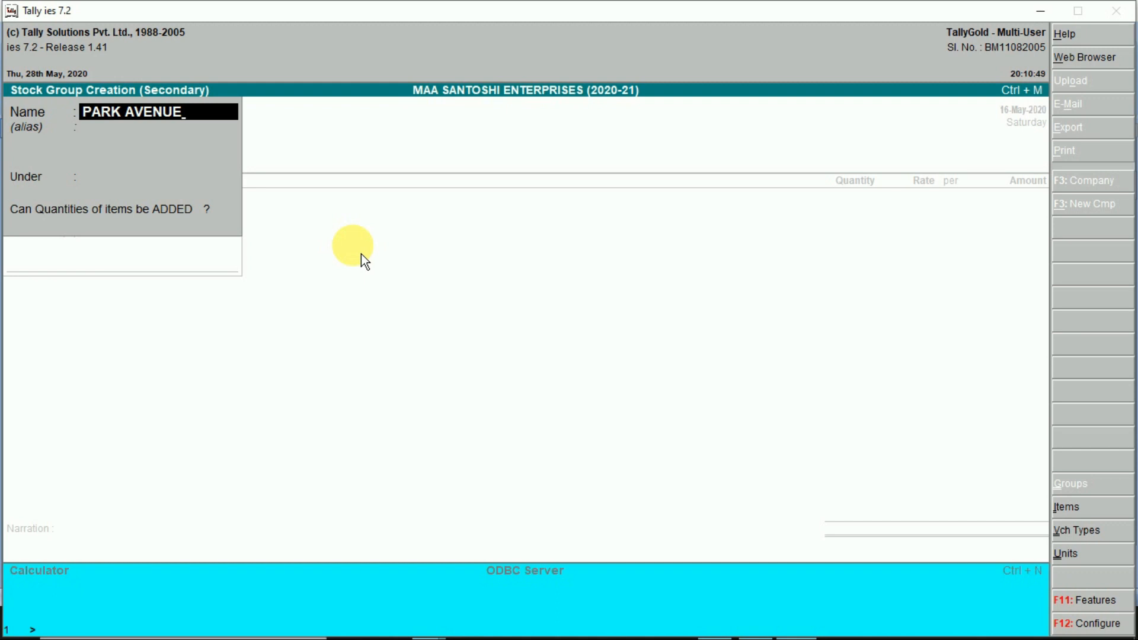
key(Return)
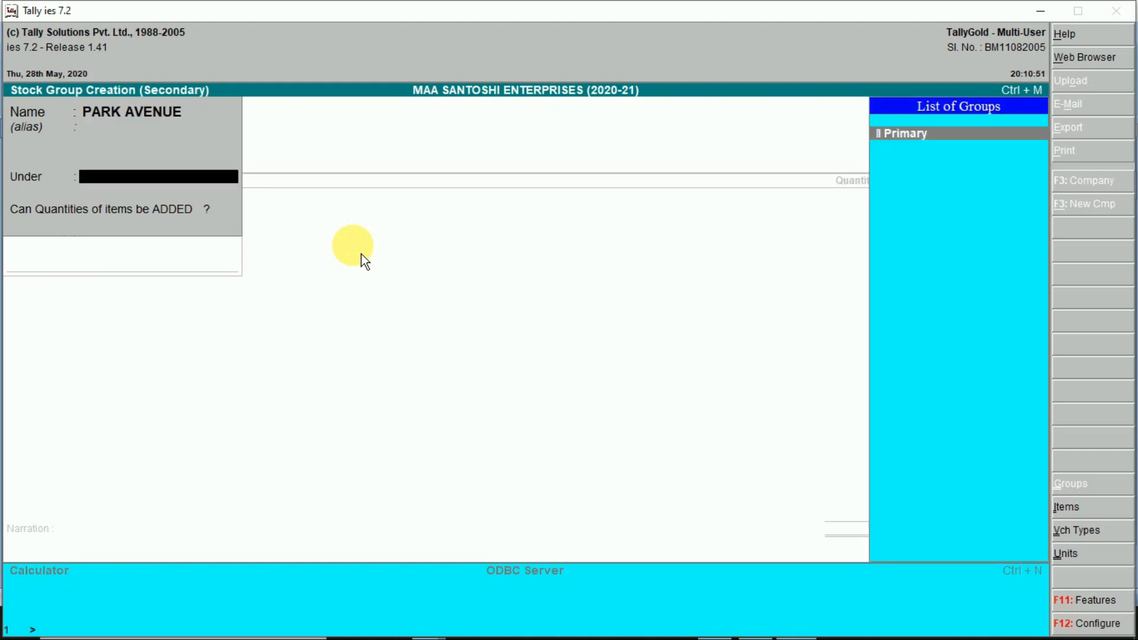
key(Return)
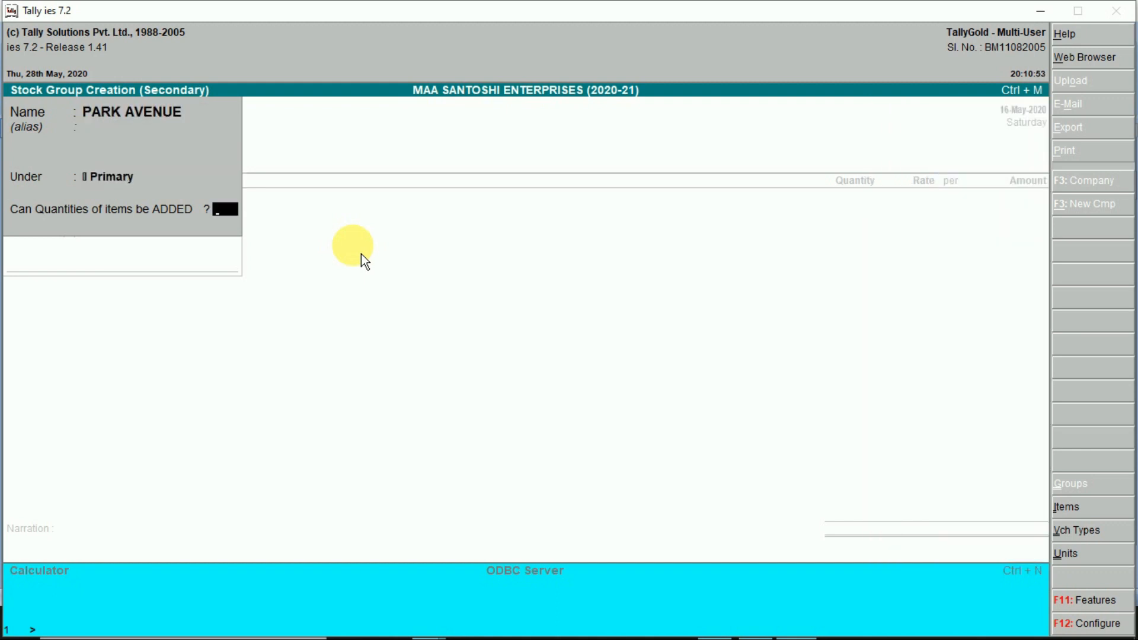
text(y)
key(Return)
key(Return)
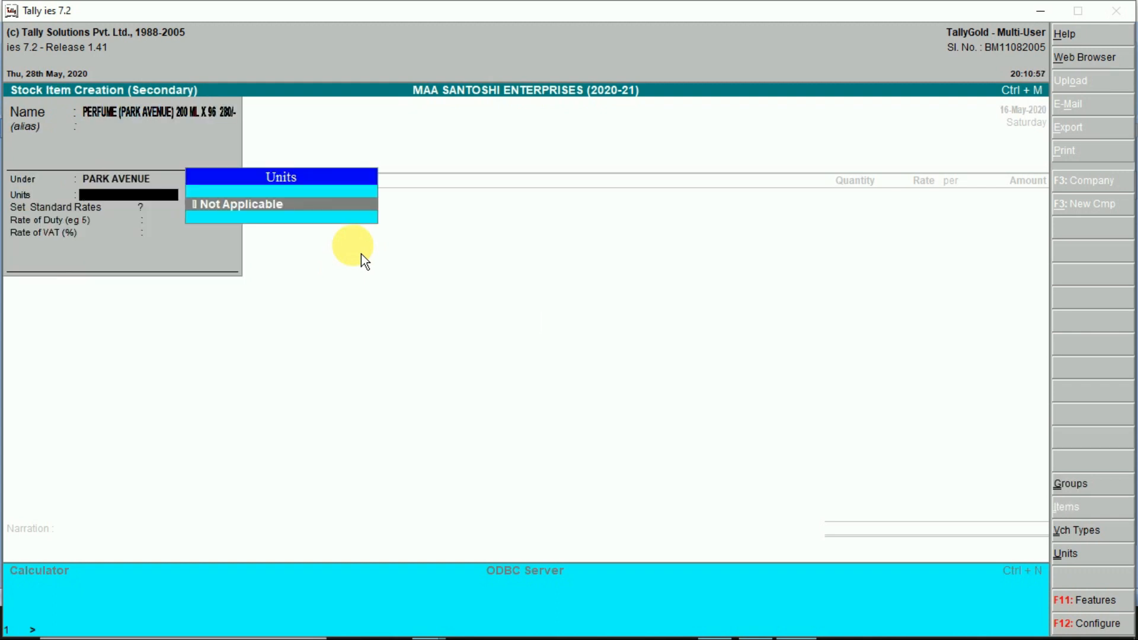
- Create the simple unit PCS with 0 decimal places and turn on standard rates
key(alt+c)
text(PCS)
key(Return)
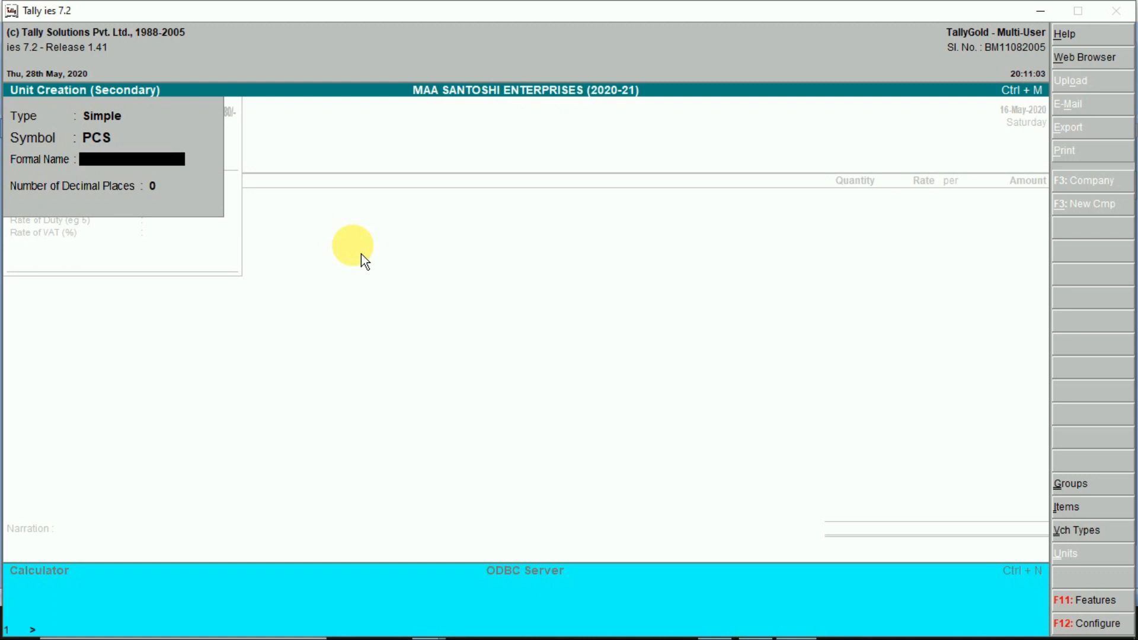
key(Return)
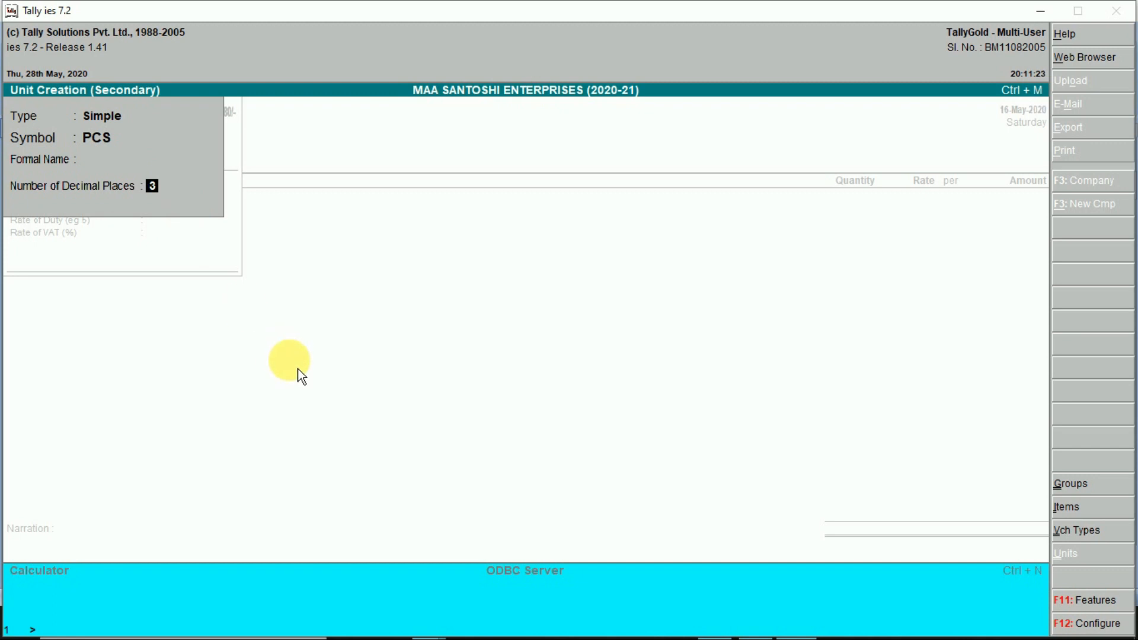
key(BackSpace)
key(Return)
key(Return)
key(n)
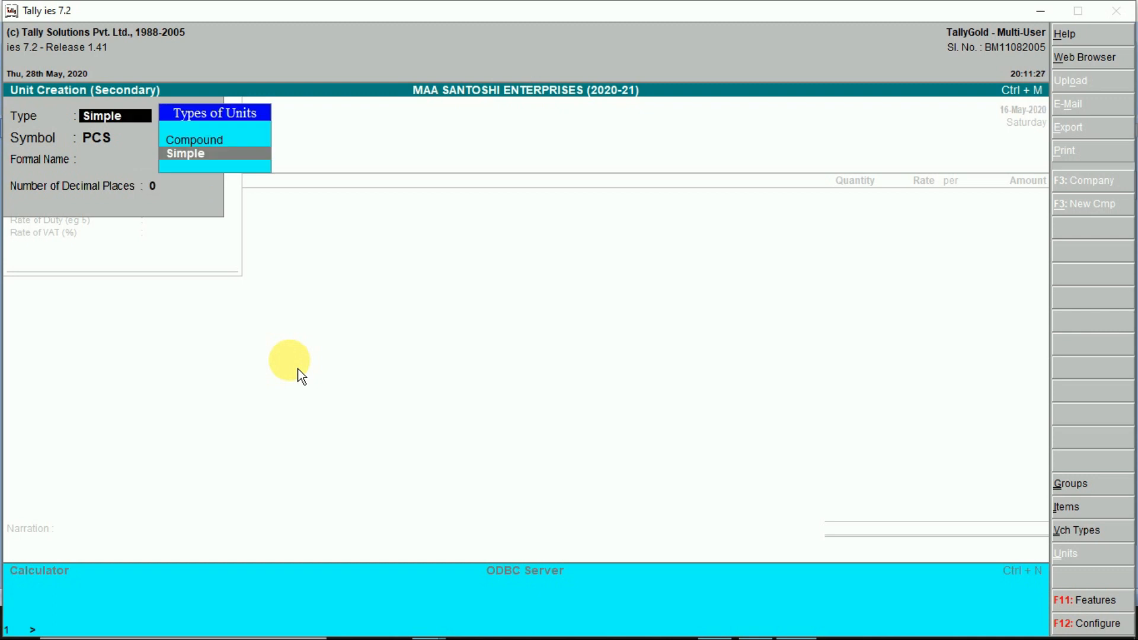
key(Return)
key(Return)
key(Return)
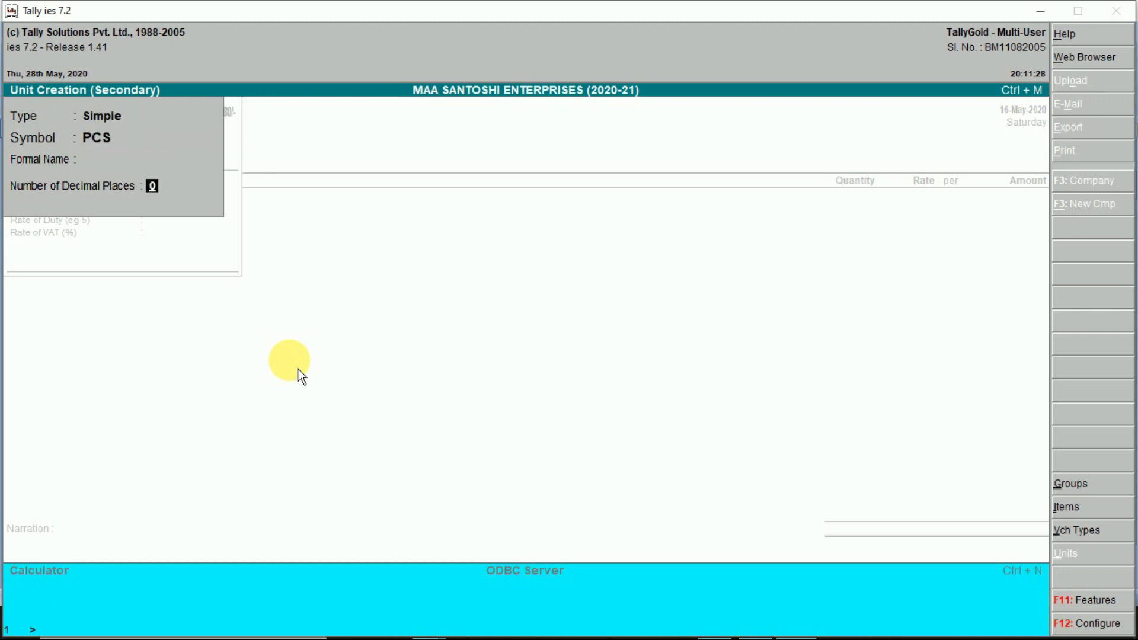
key(Return)
key(y)
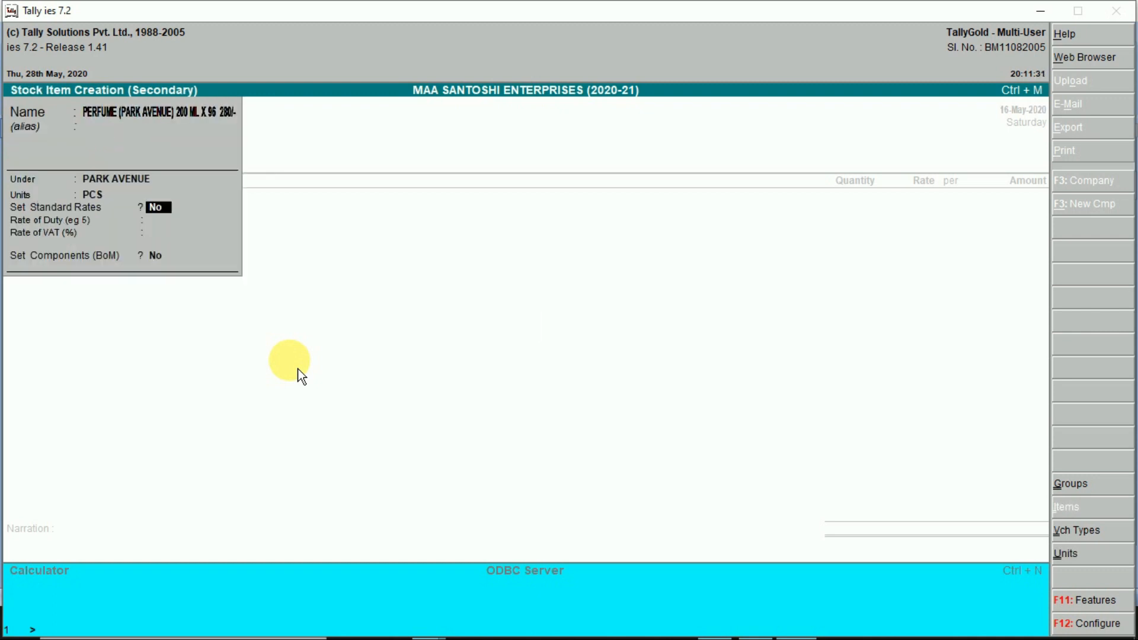
key(y)
key(Return)
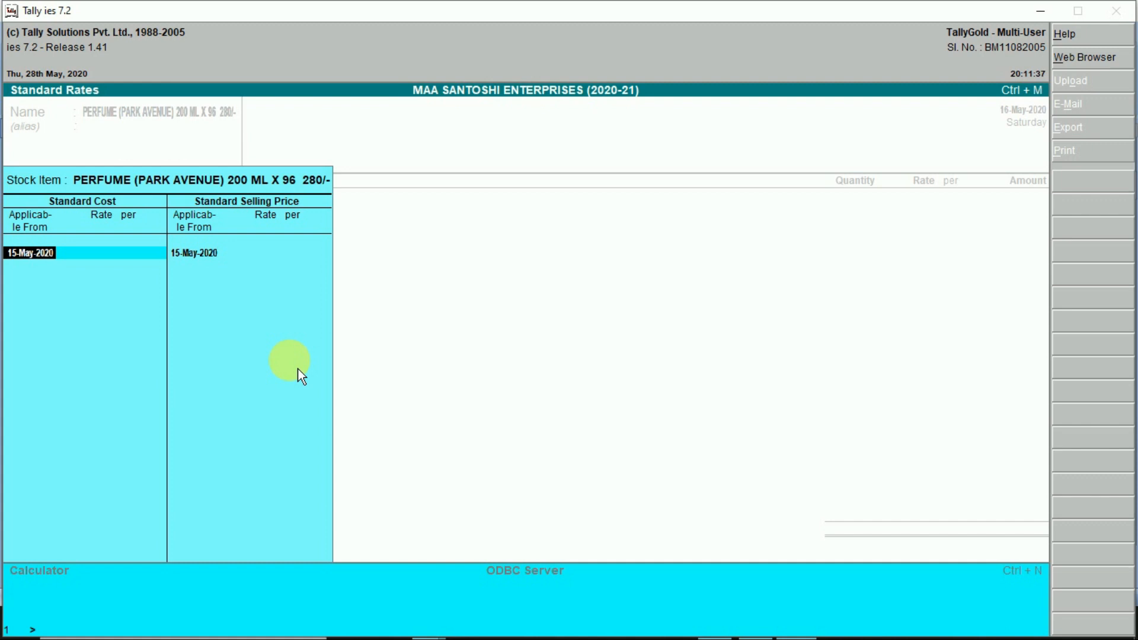
- Set the standard cost to 210.00 per PCS from 16-May-2020
text(16-5)
key(Return)
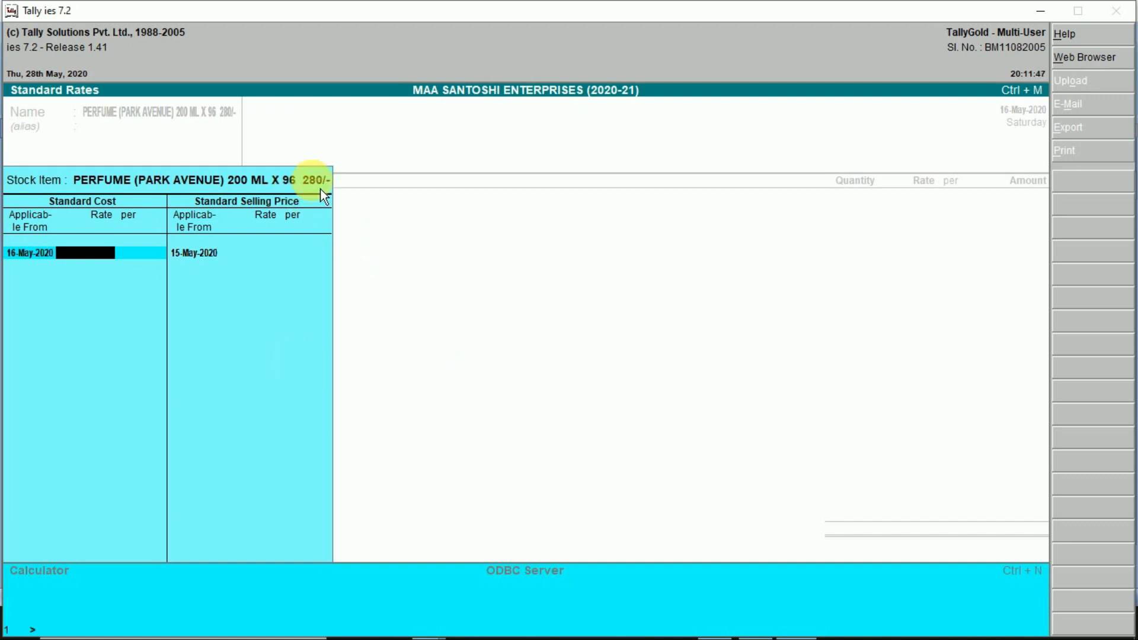
text(210)
key(Return)
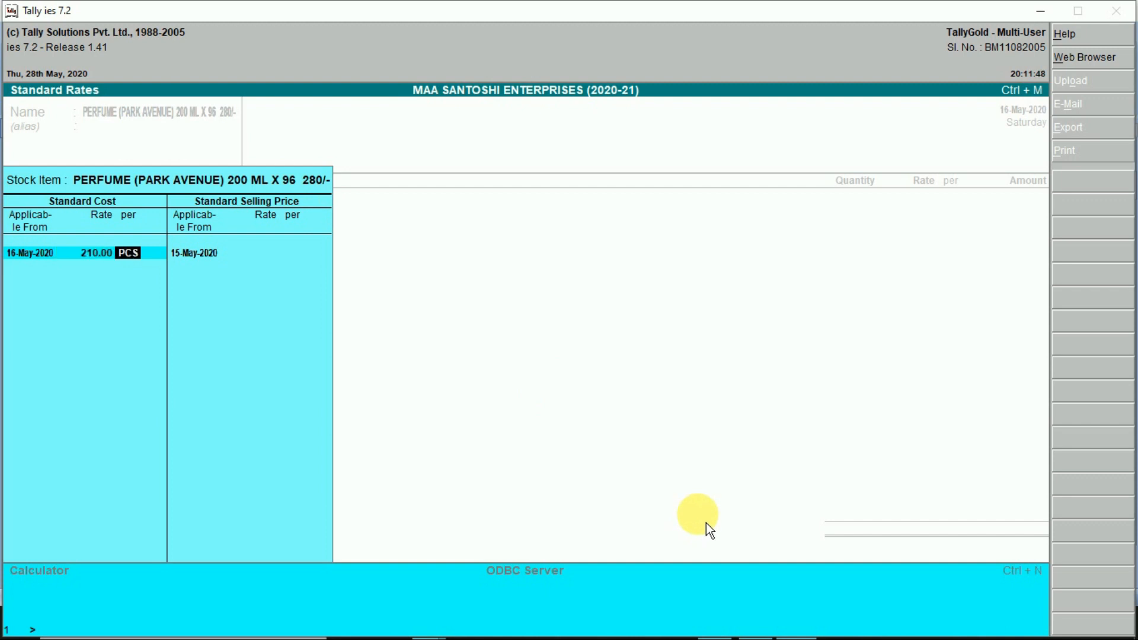
key(Return)
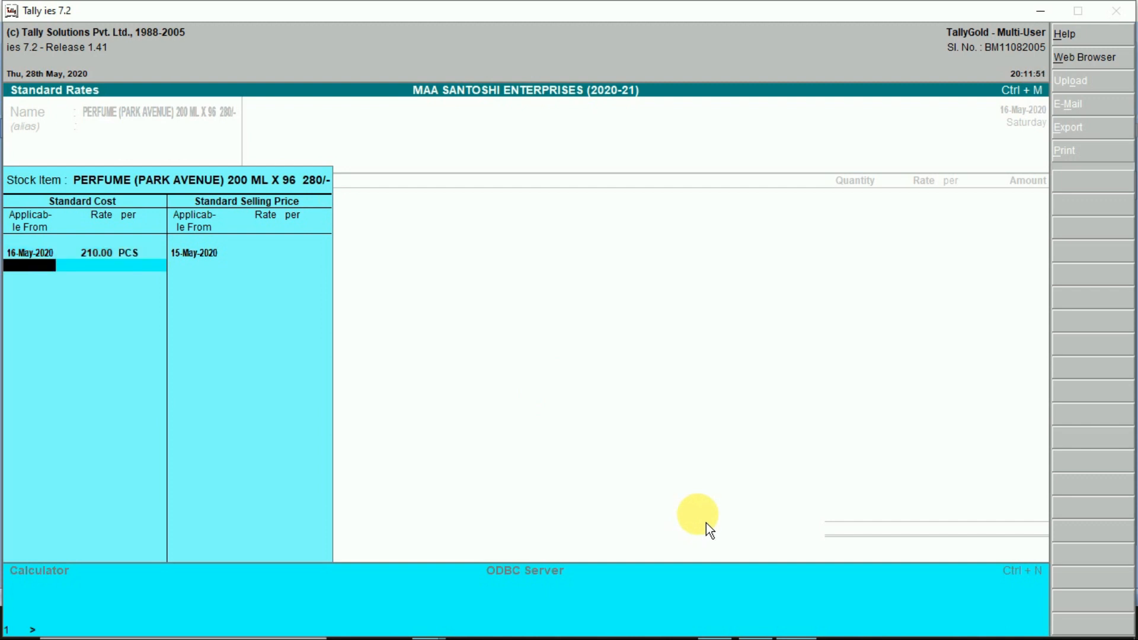
key(Return)
- Set the standard selling price to 270.00 per PCS from 16-May-2020 and close the rates
text(16.)
key(Return)
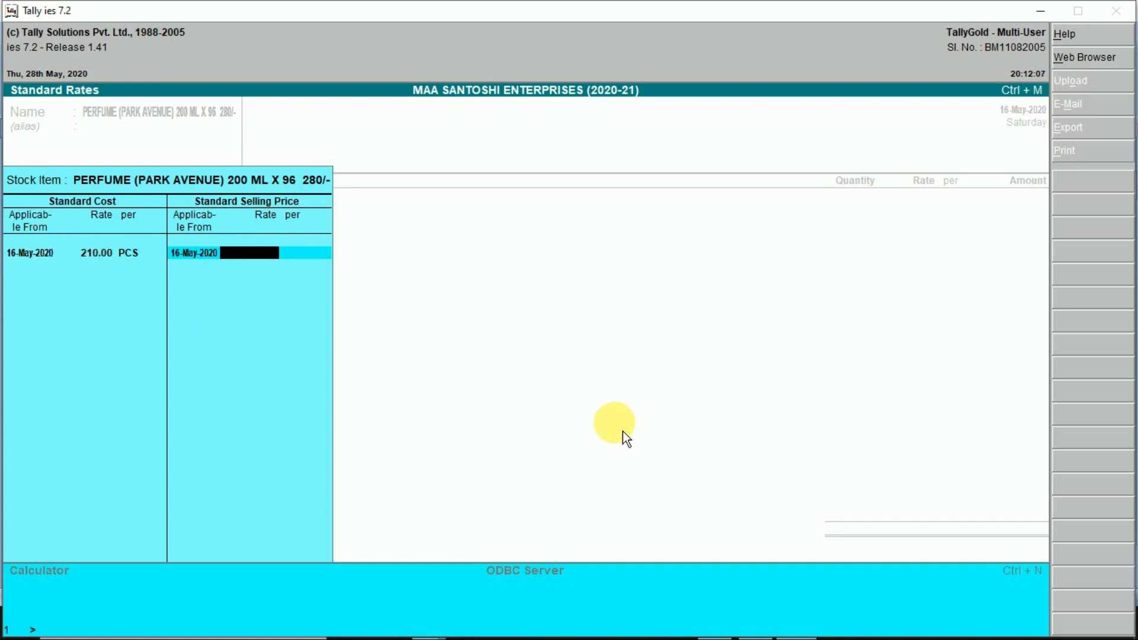
text(270)
key(Return)
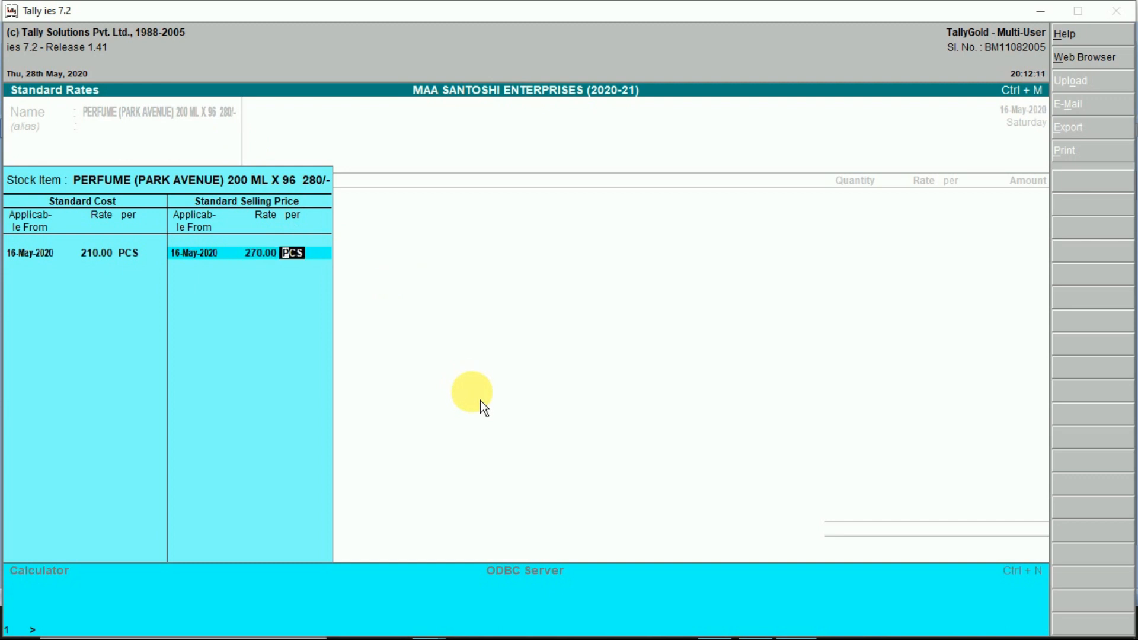
key(Return)
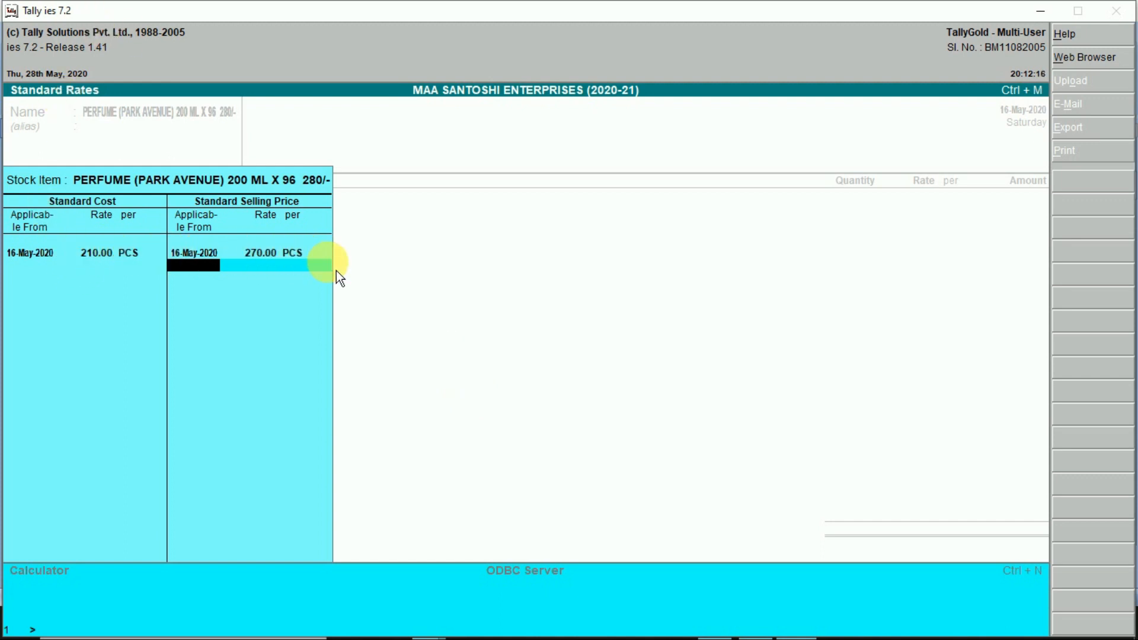
key(Return)
key(Return)
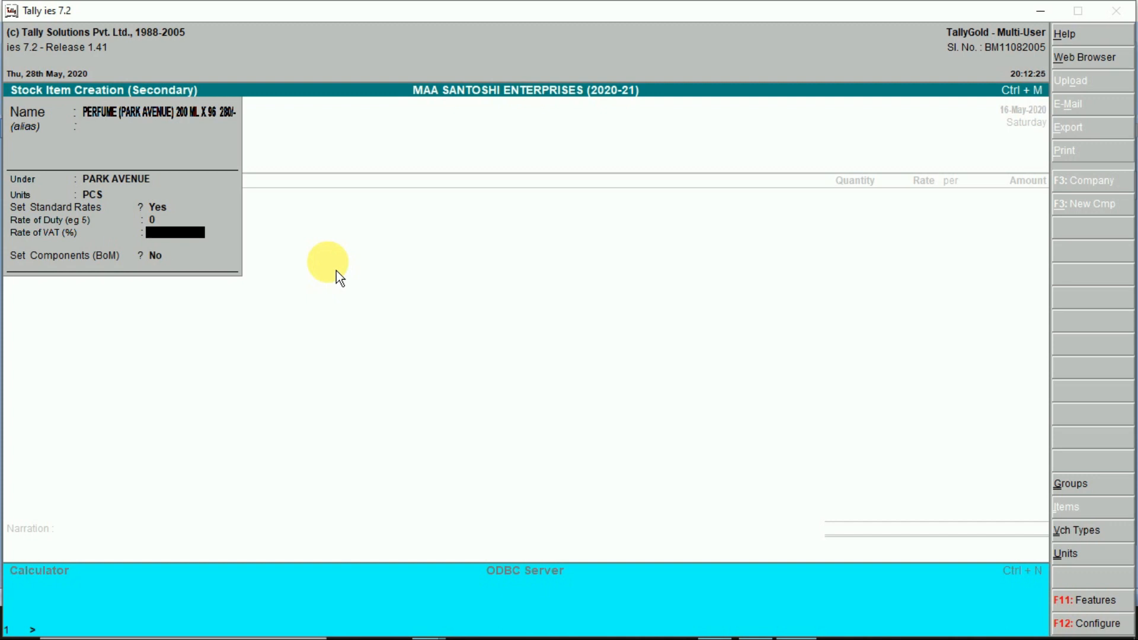
- Set VAT to 0 and enter 480 PCS (5*96) of perfume at 210.00
text(0)
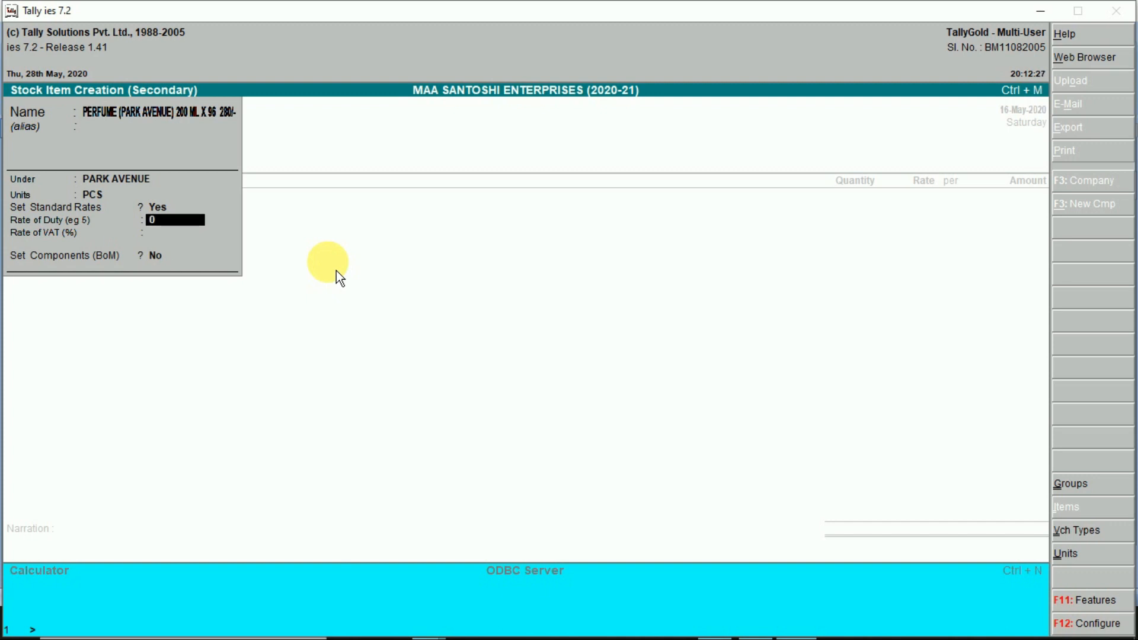
key(Return)
key(Return)
key(Return)
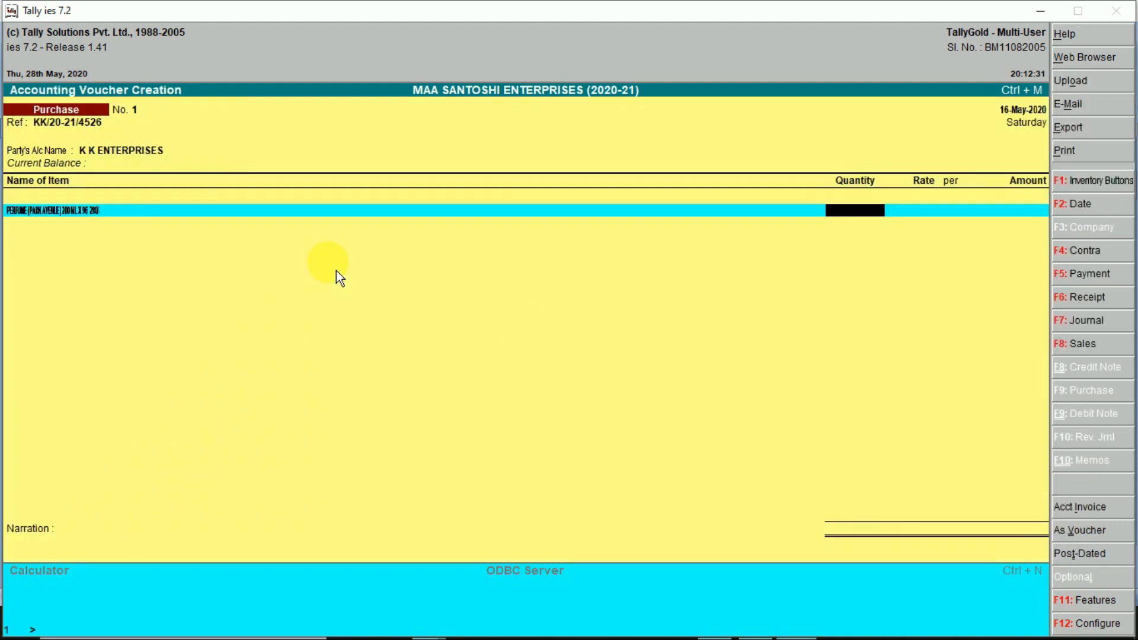
text(5)
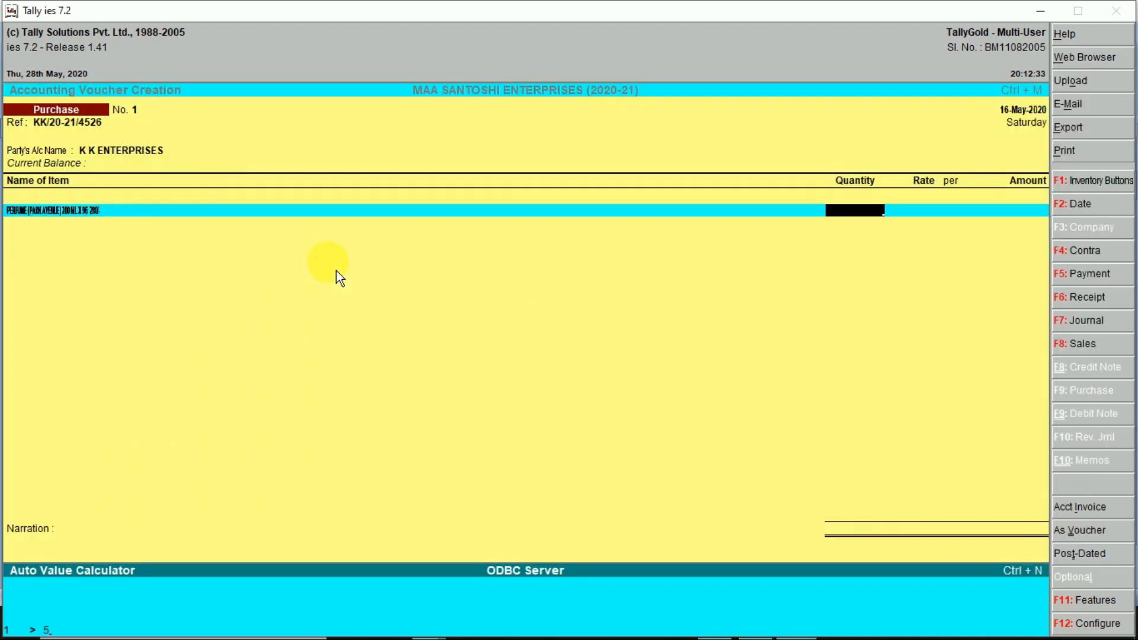
text(*96)
key(Return)
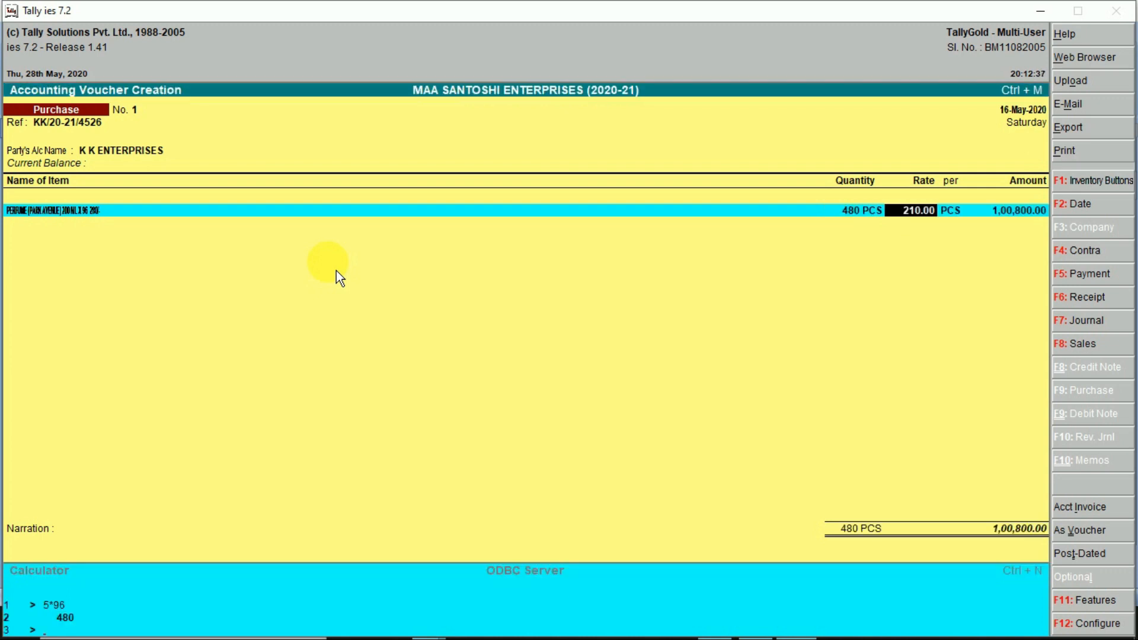
key(Return)
key(Return)
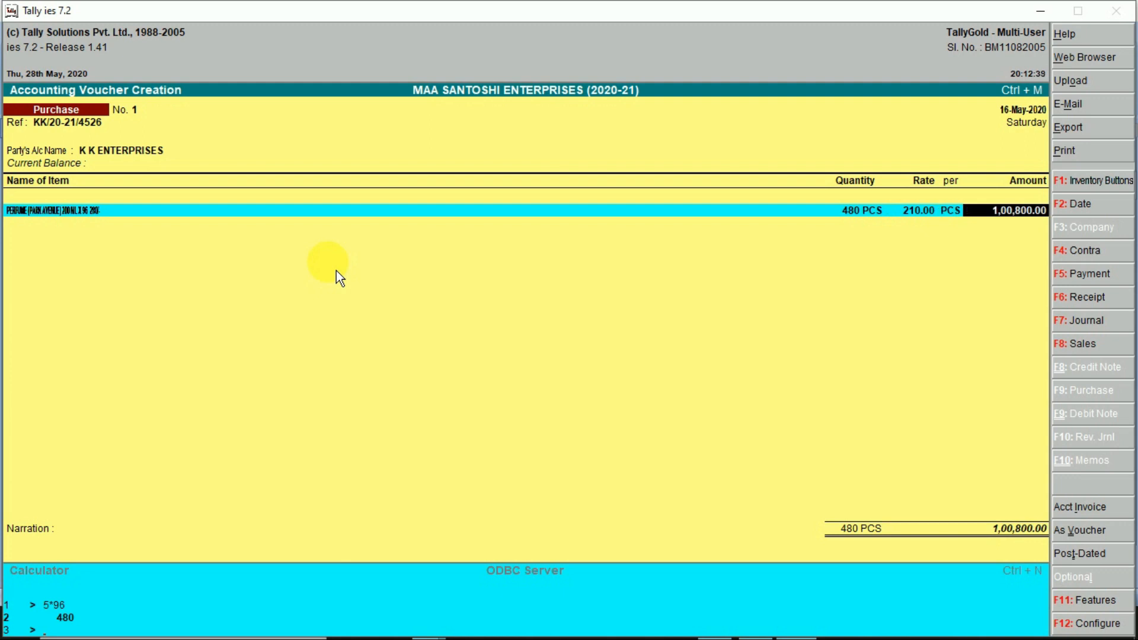
key(Return)
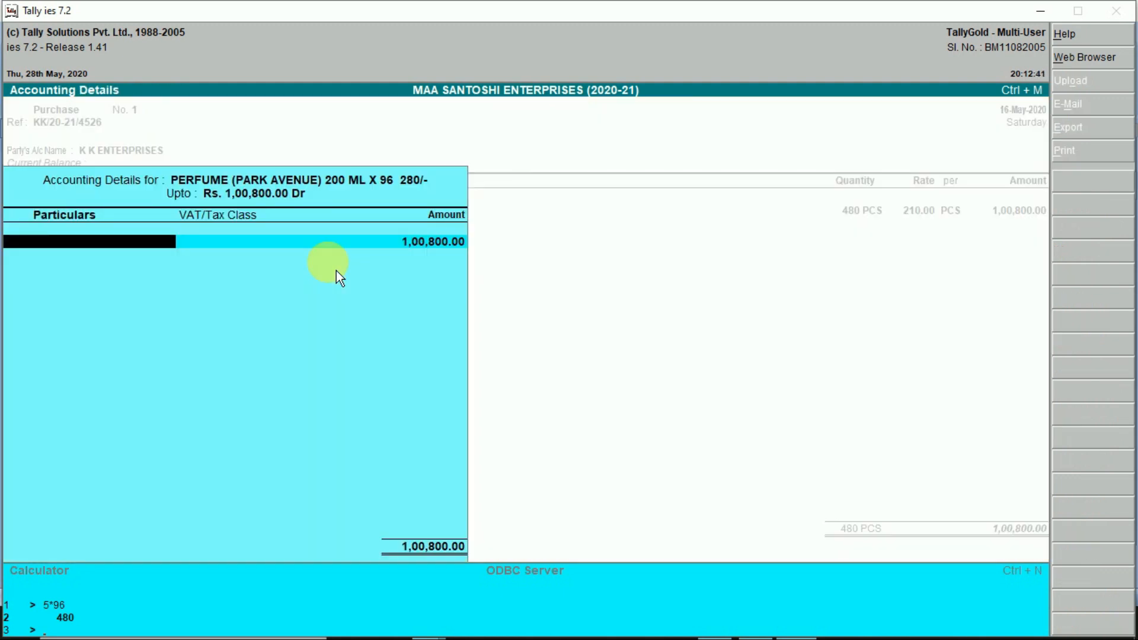
- Create a PURCHASE ledger under Purchase Accounts and save the voucher as a new bill reference
key(alt+c)
text(PUR)
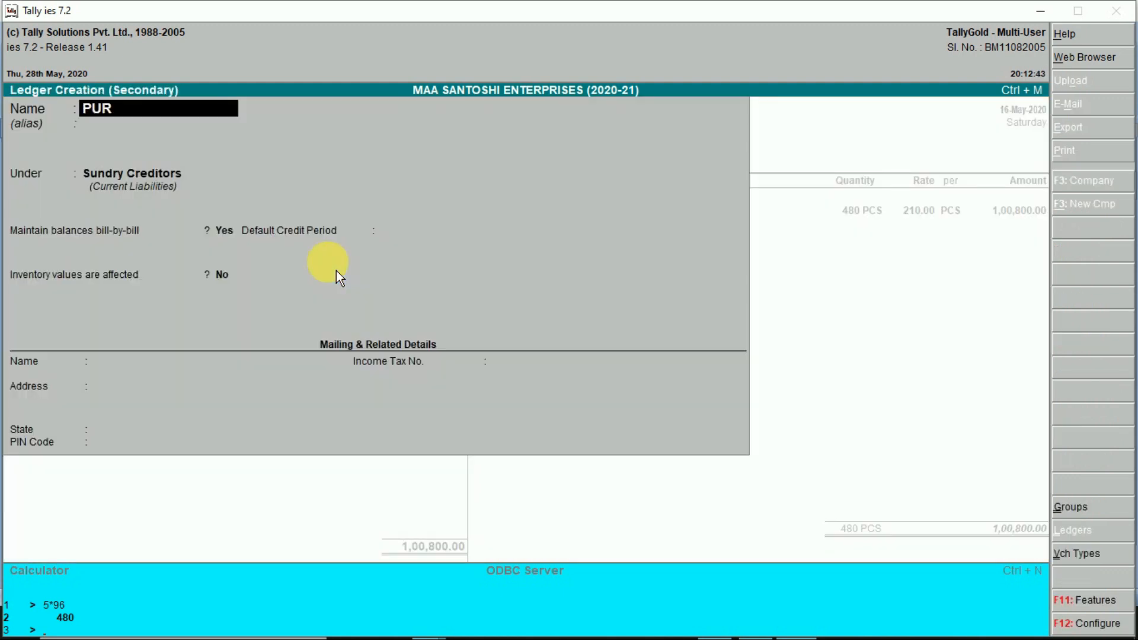
text(CHASE)
key(Return)
key(Return)
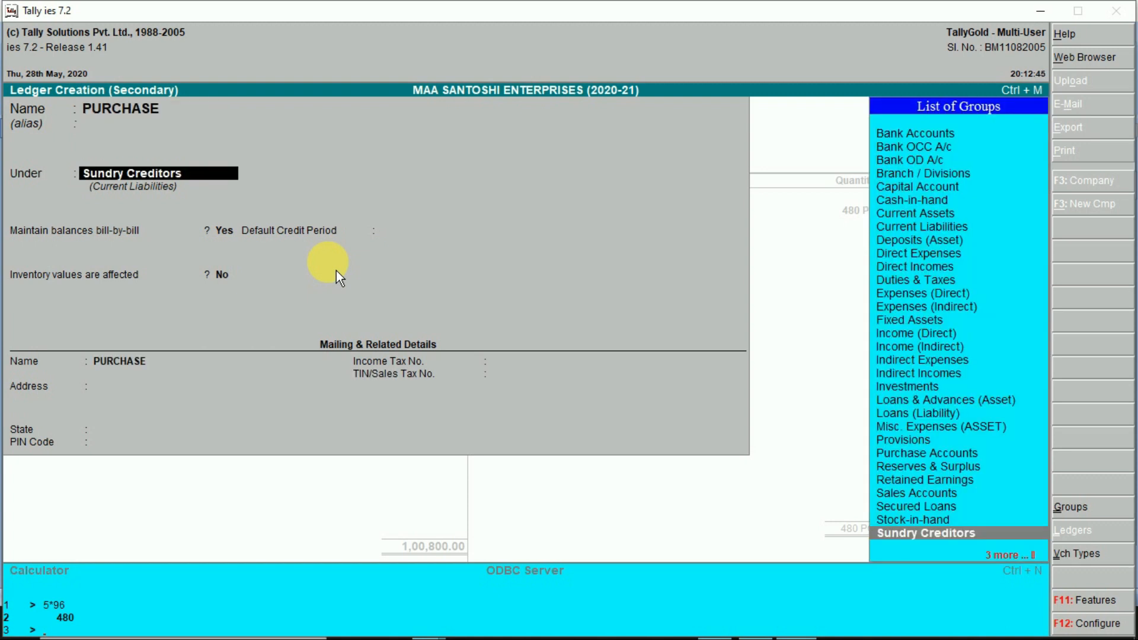
text(PUR)
key(Return)
text(Yes)
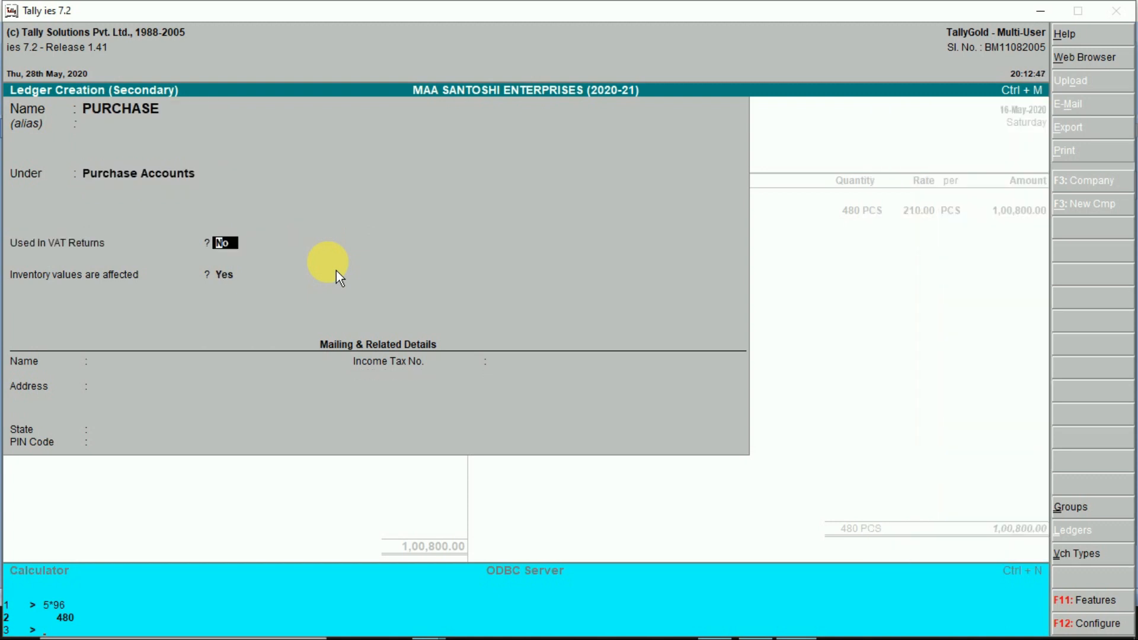
key(Return)
key(BackSpace)
text(n)
key(Return)
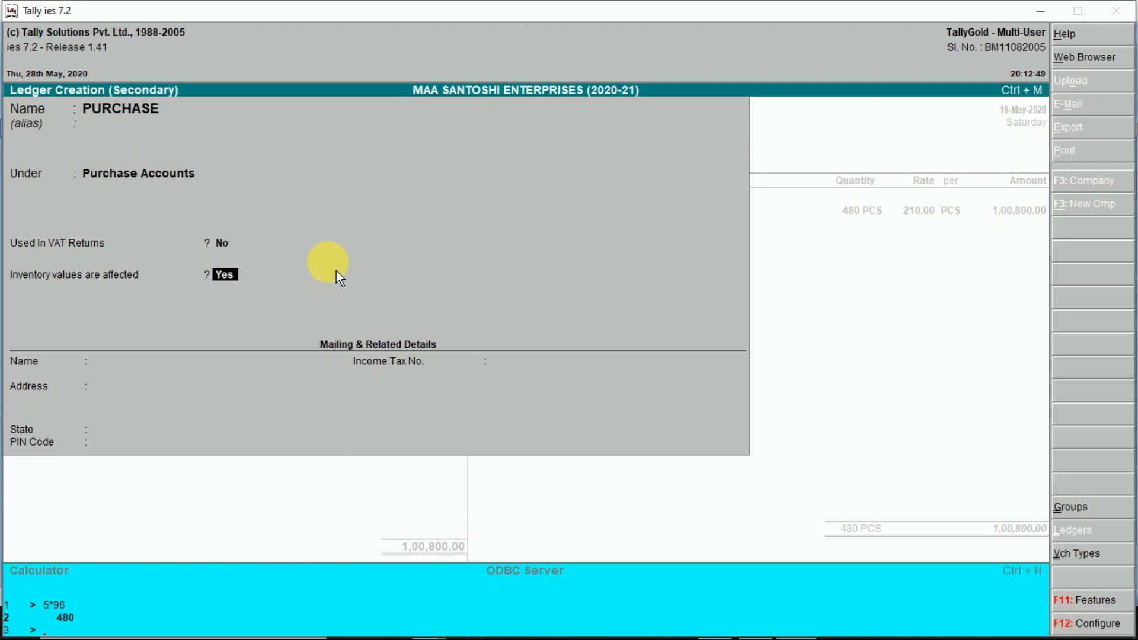
key(Return)
key(Return)
key(Return)
key(Return)
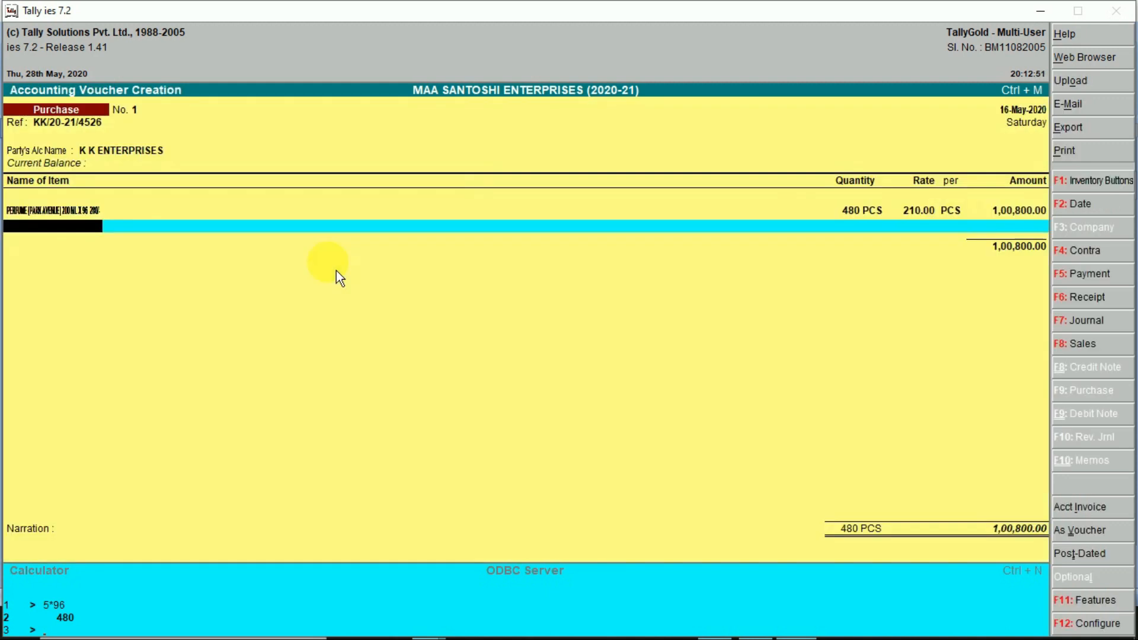
key(Return)
key(Return)
key(Return)
key(Return)
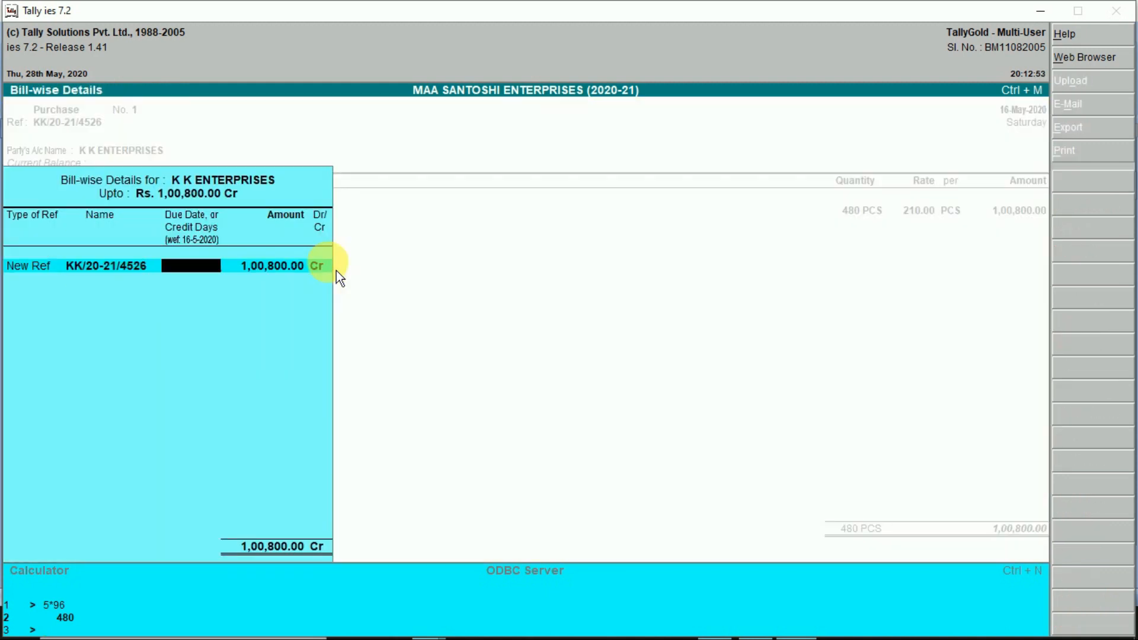
key(Return)
key(Return)
key(Return)
key(Return)
key(Return)
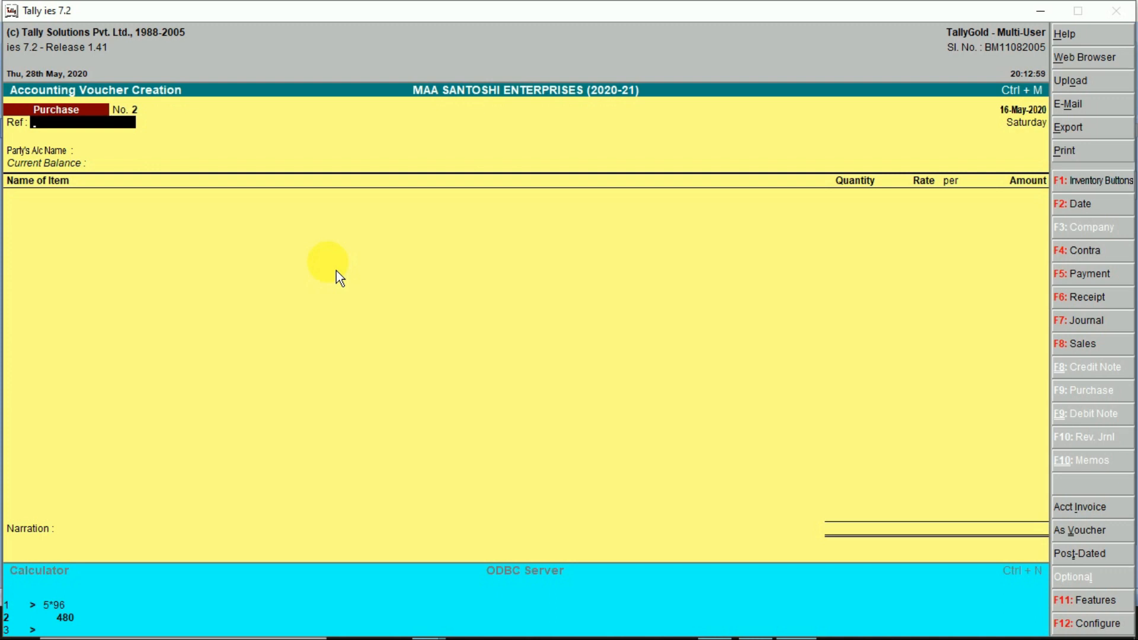
- Start a cash sales voucher for 3 PCS of Park Avenue perfume at 270.00
key(F8)
key(Return)
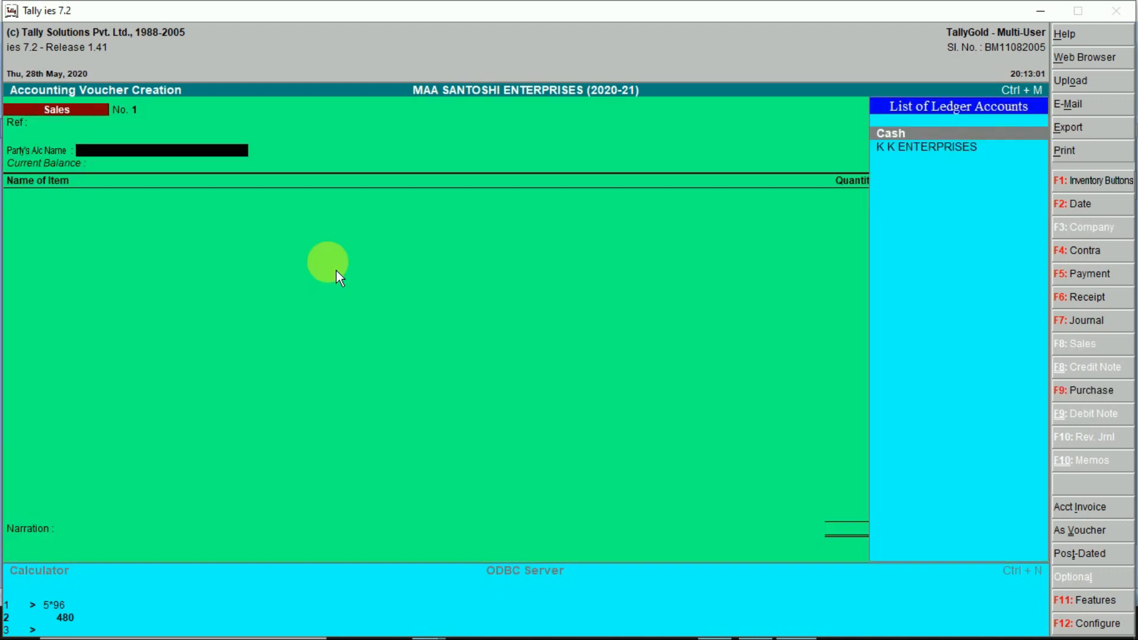
key(Return)
key(Return)
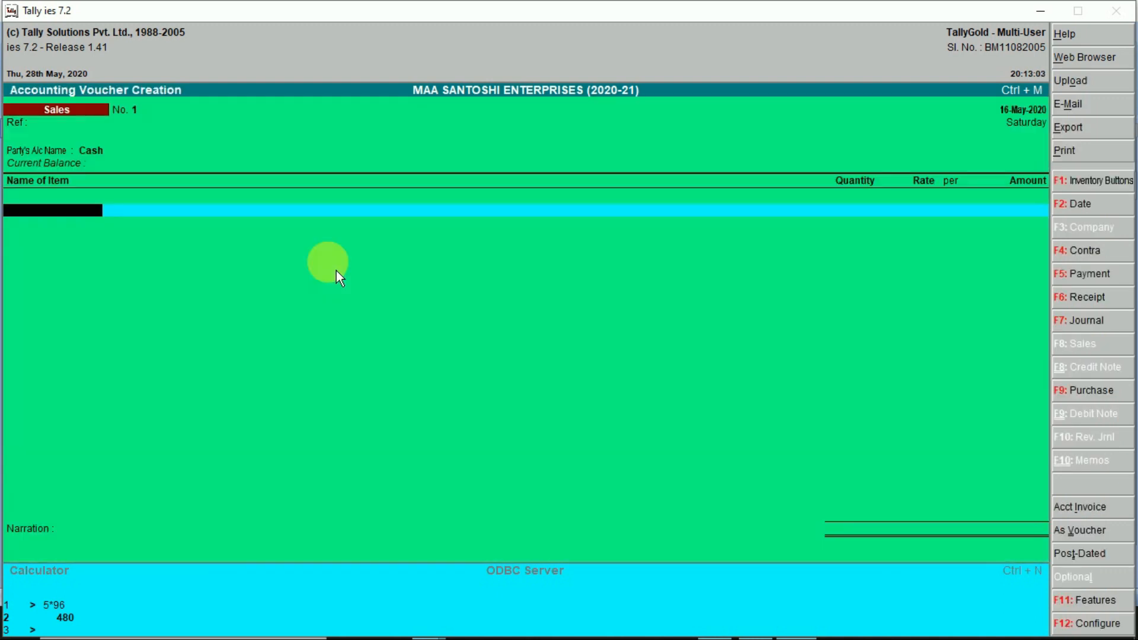
key(Down)
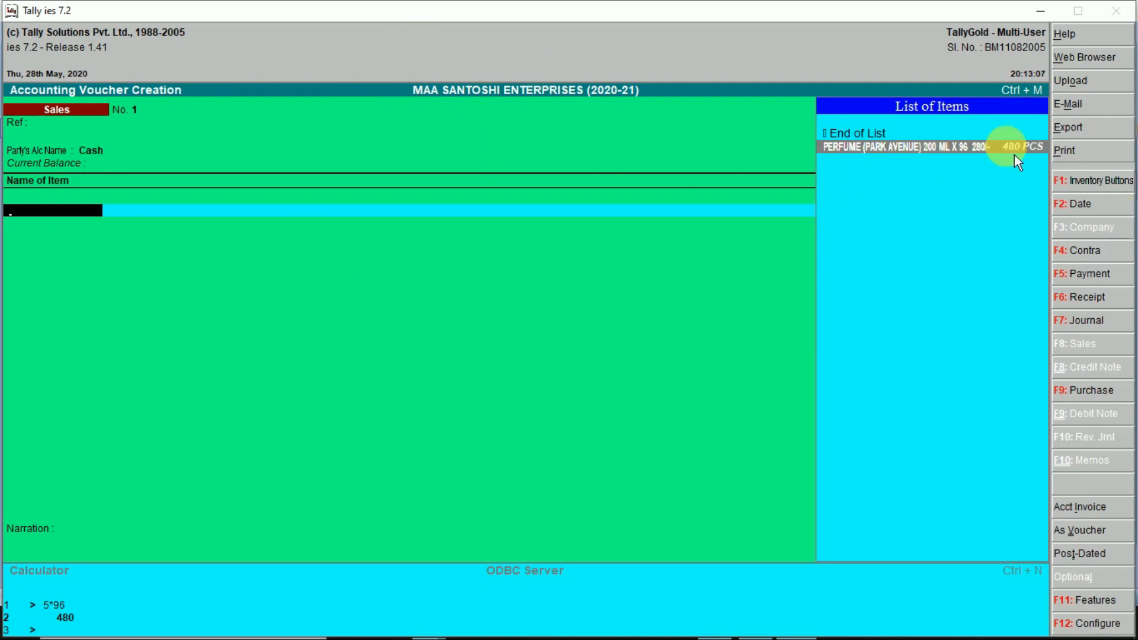
key(Return)
text(3)
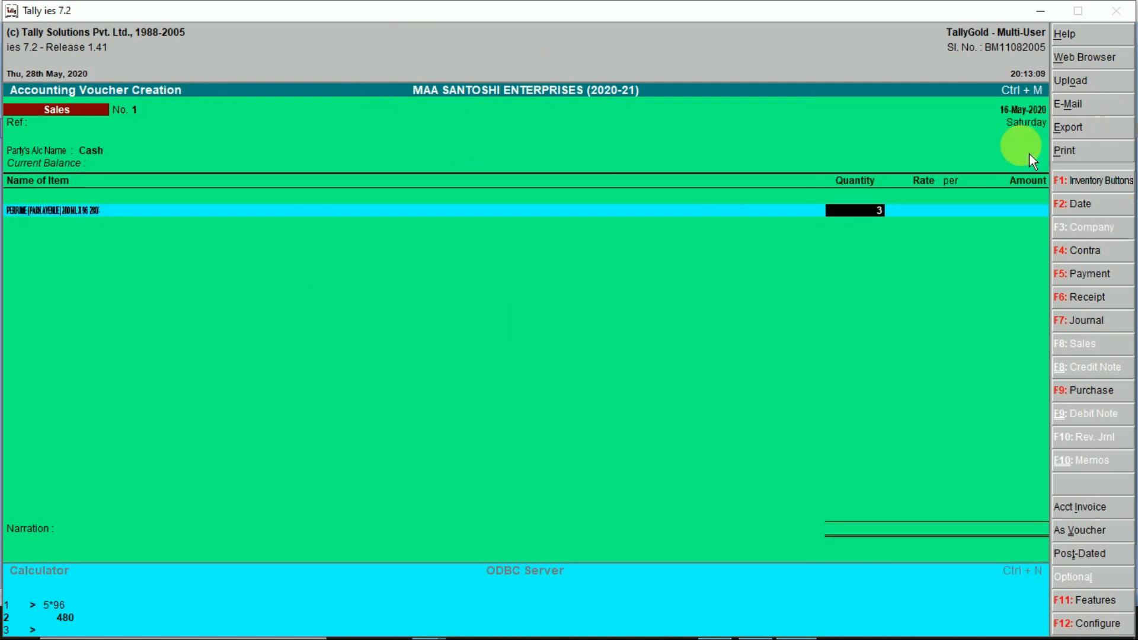
key(Return)
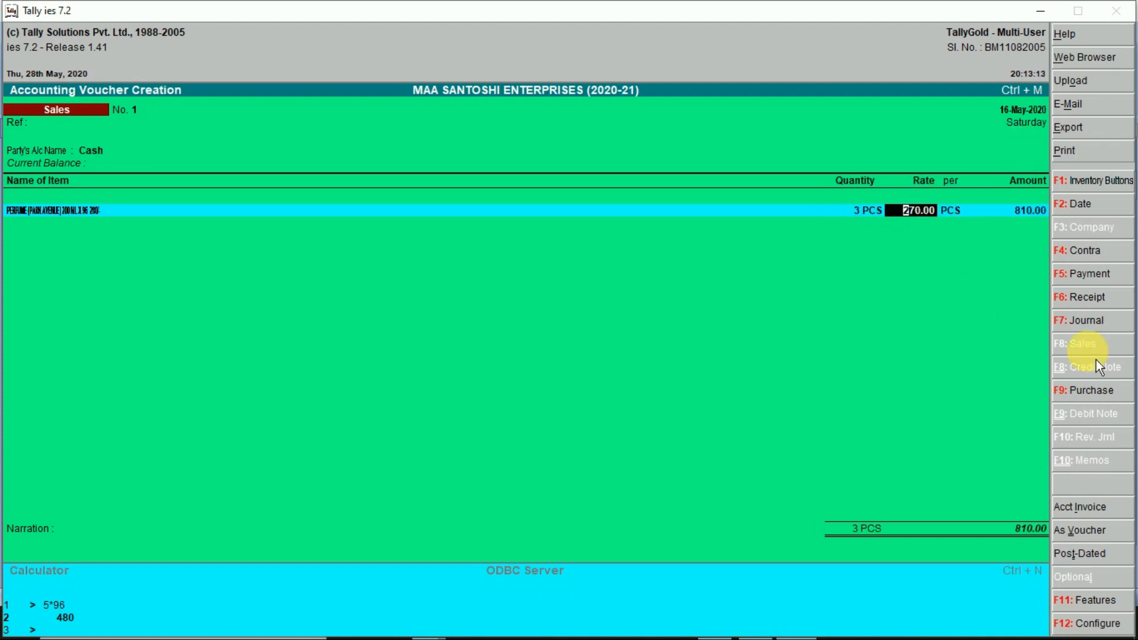
key(Return)
key(Return)
key(Return)
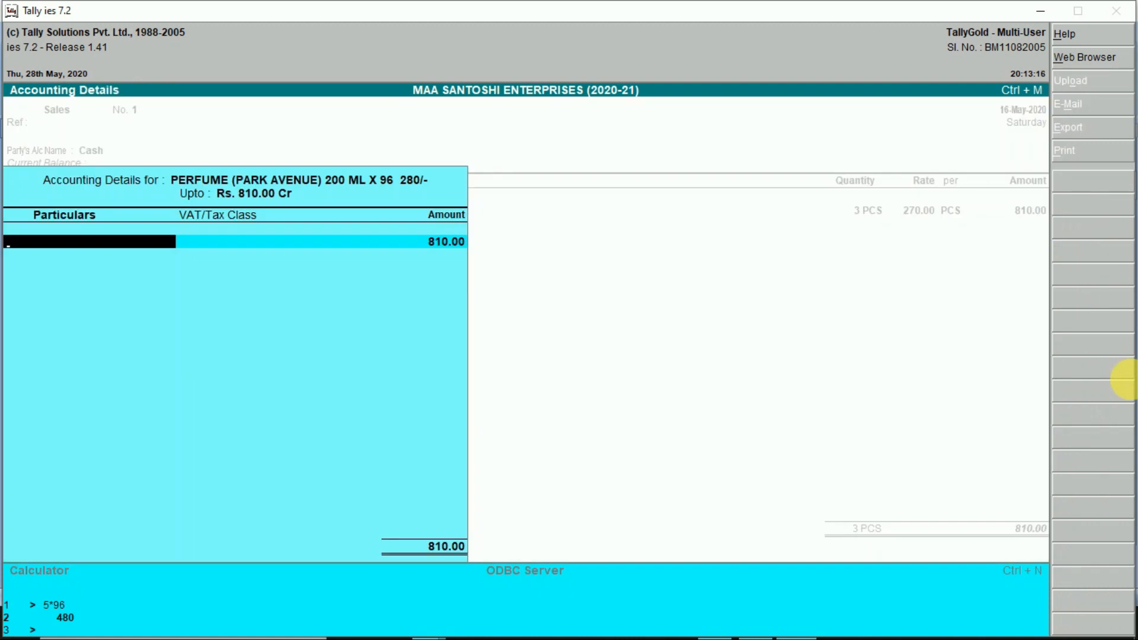
- Create the SALE ledger under Sales Accounts, save the voucher and quit to the main menu
key(alt+c)
text(SALE)
key(Return)
key(Return)
text(SALE)
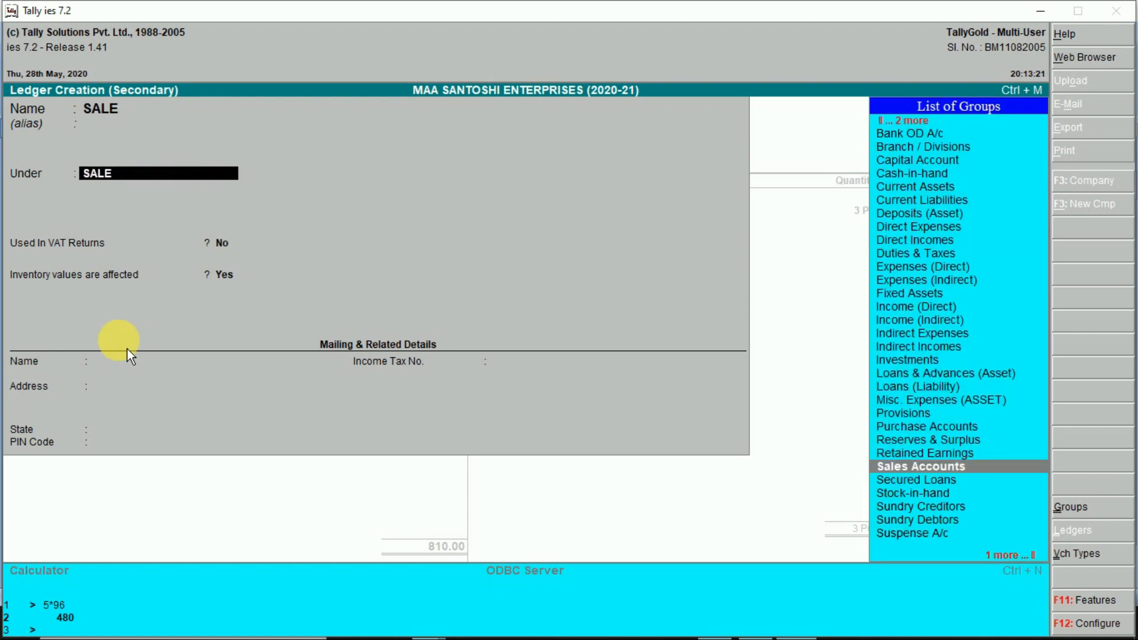
key(Return)
key(Return)
key(Return)
key(Return)
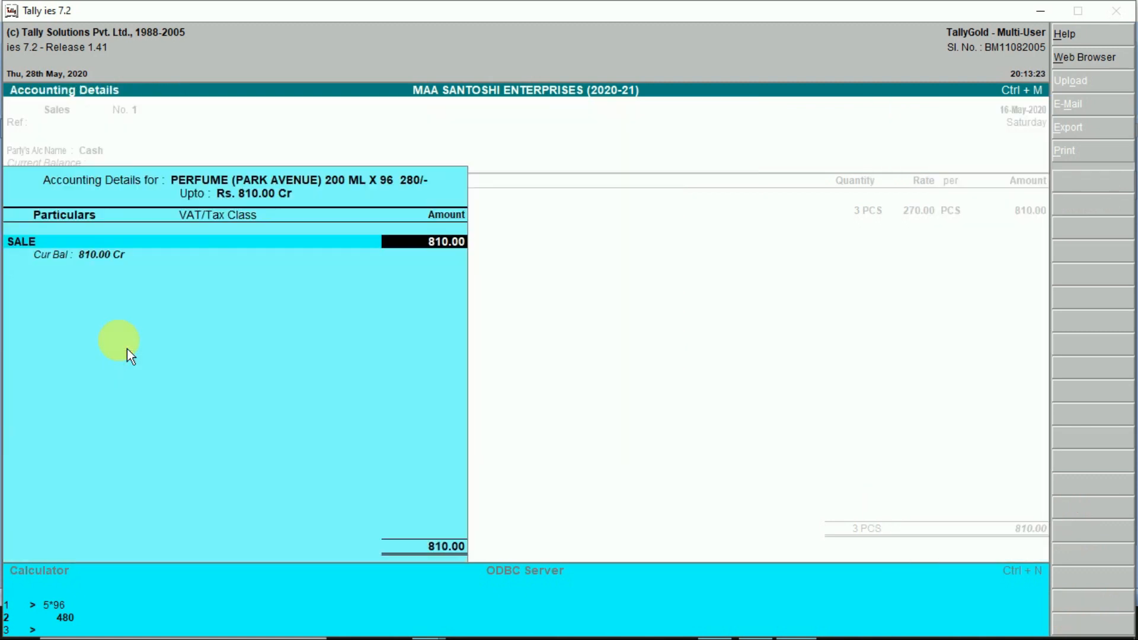
key(Return)
key(Return)
key(Return)
key(Return)
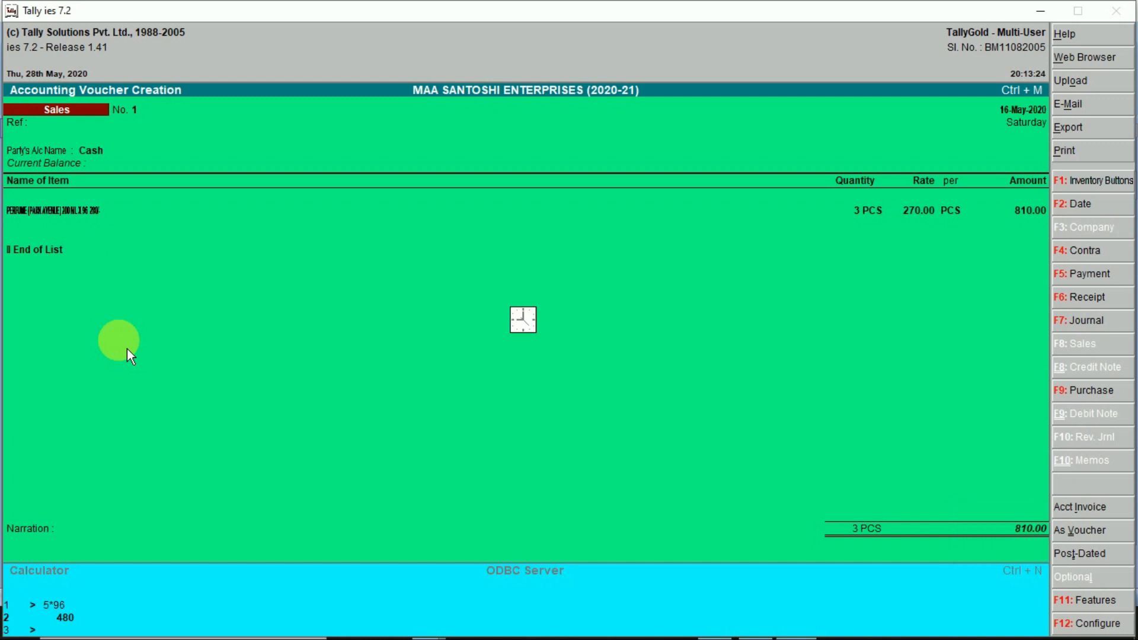
key(Escape)
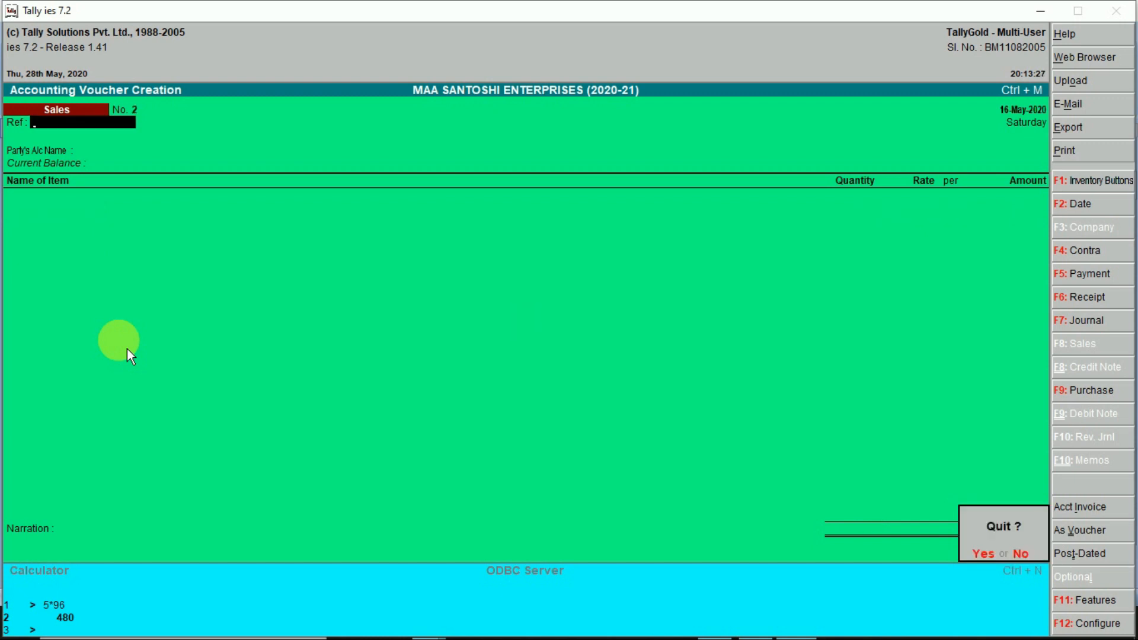
key(Return)
key(alt+Tab)
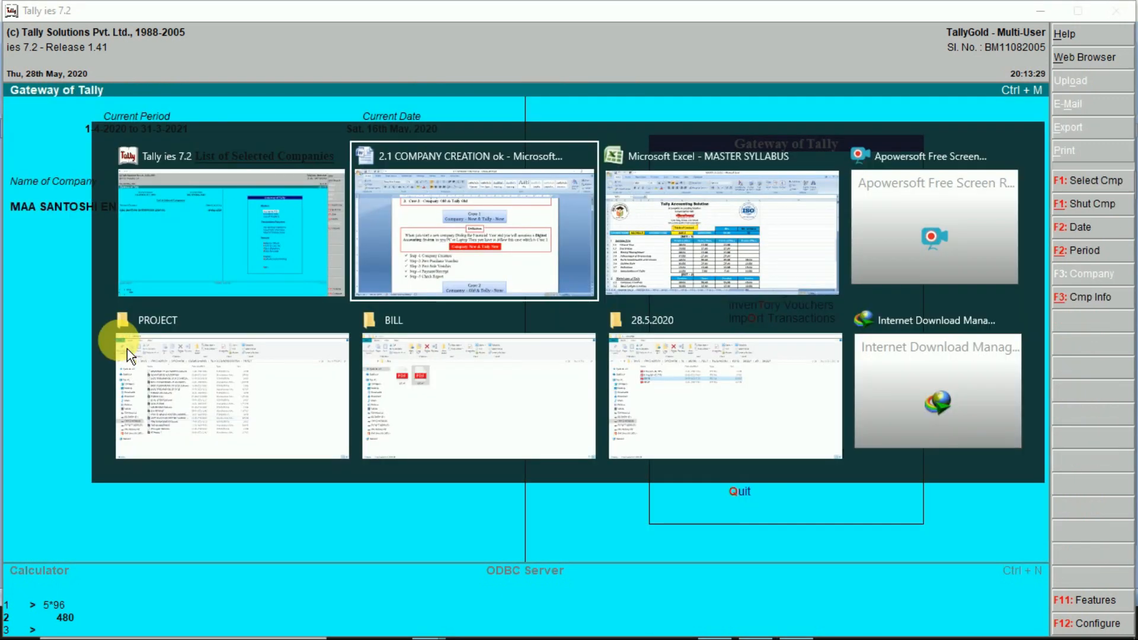
- Highlight the Step -4 Payment/Receipt line in the Case 1 step list
drag(320, 487, 451, 487)
click(477, 496)
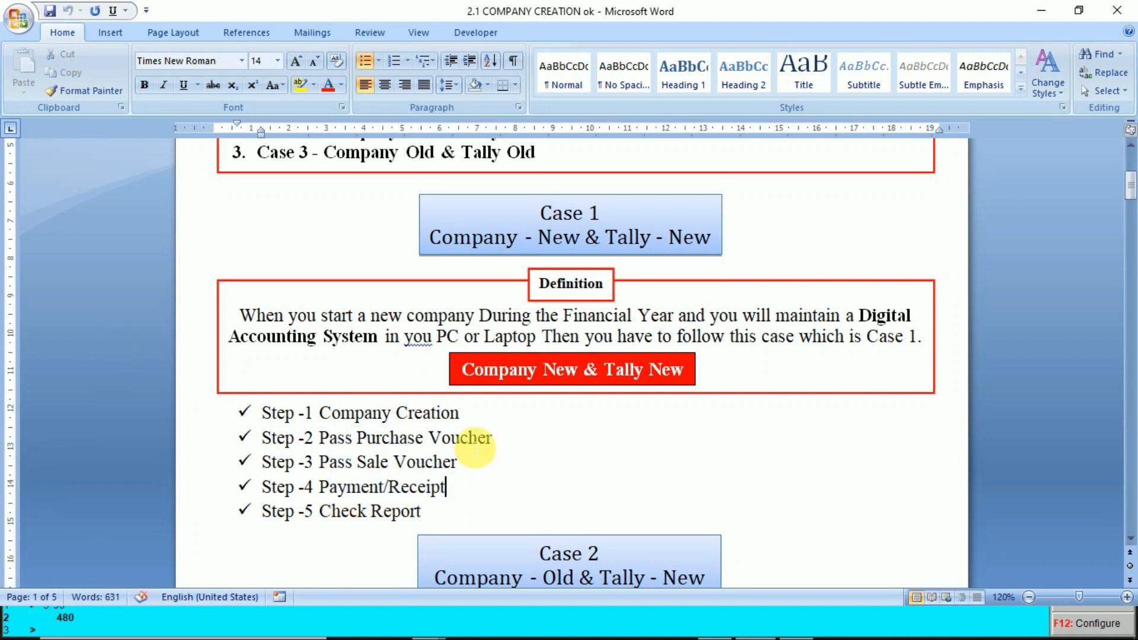
click(347, 488)
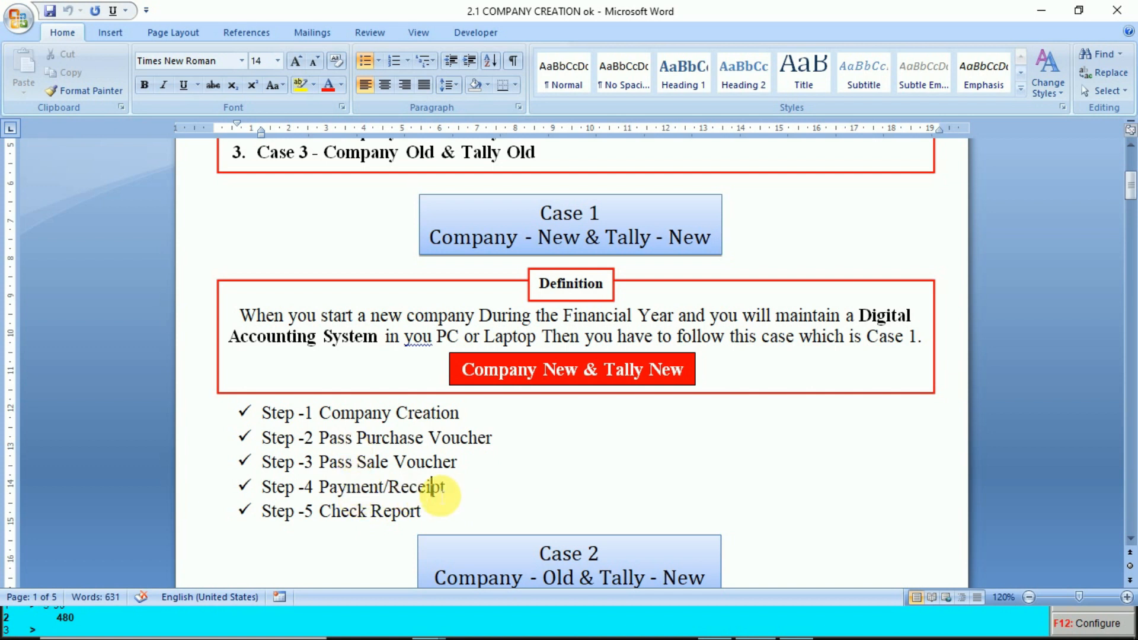
- Return to Tally and start a Payment voucher in Accounting Vouchers
key(alt+Tab)
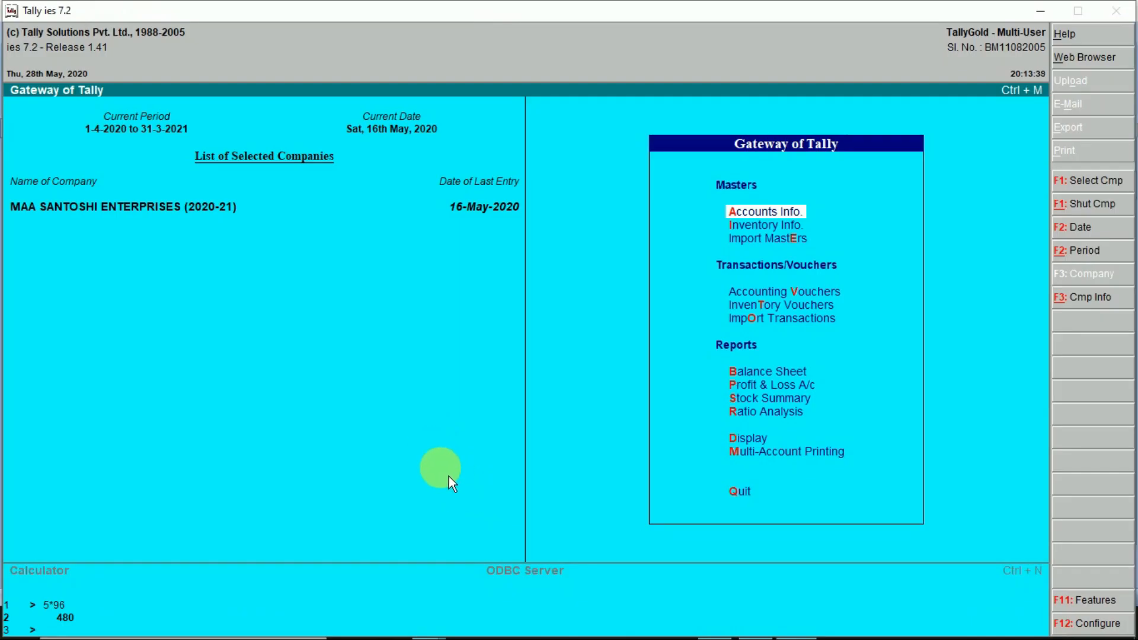
key(v)
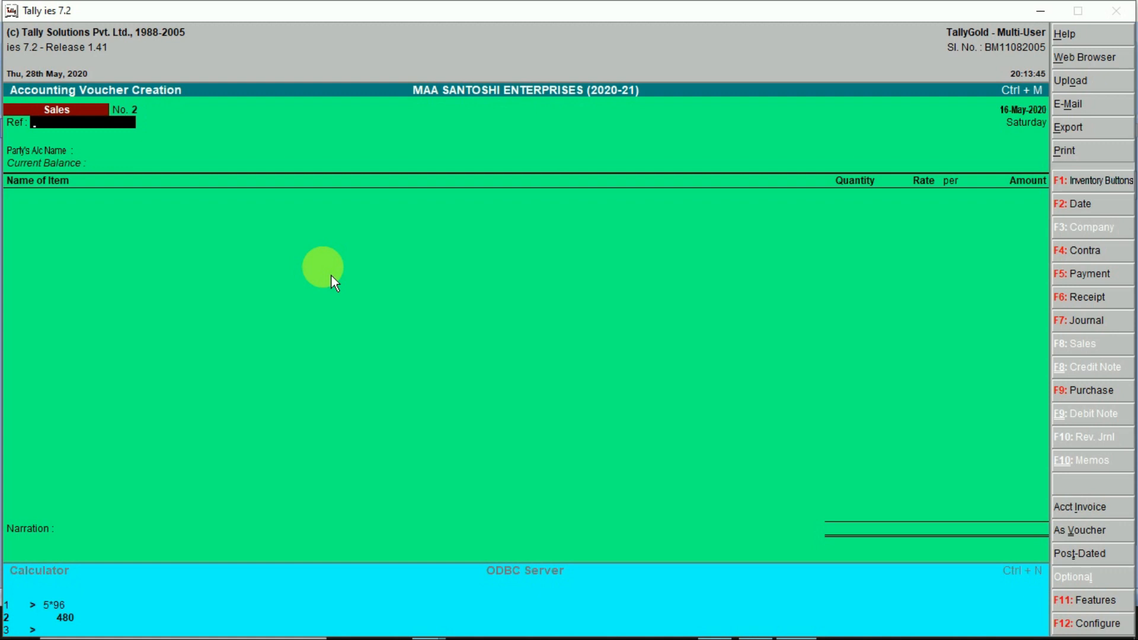
key(F6)
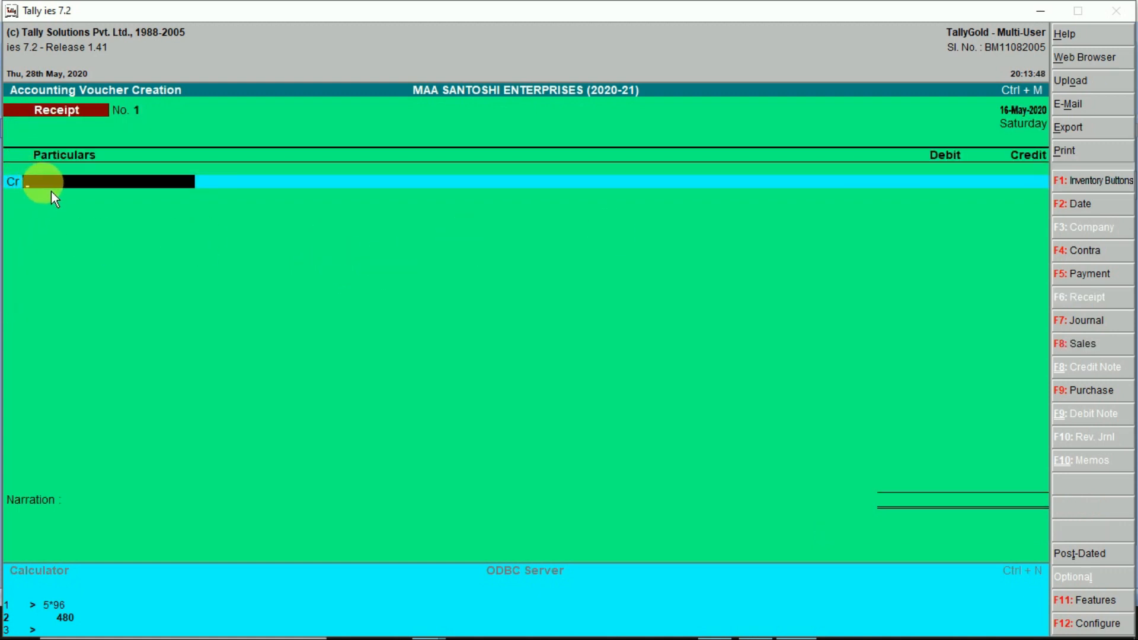
key(space)
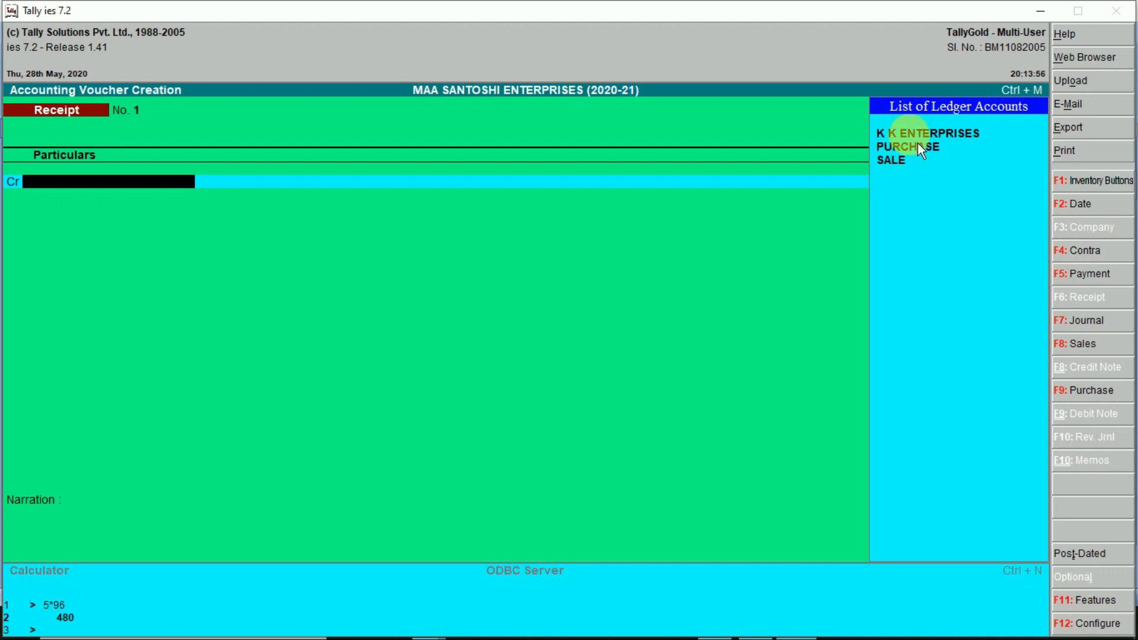
key(F5)
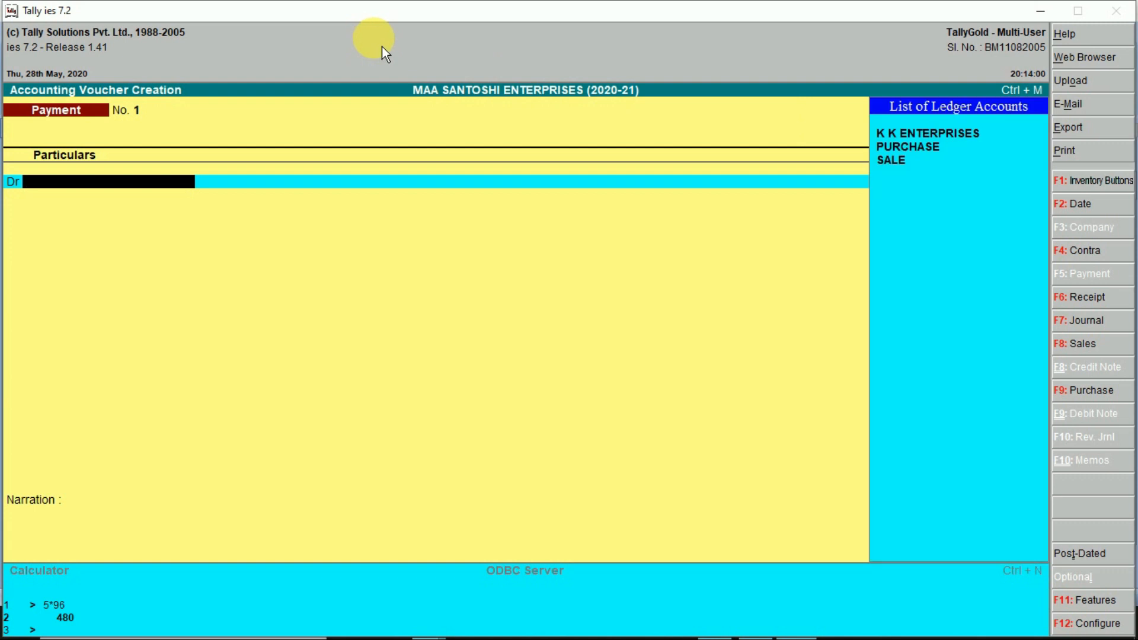
- Debit K K ENTERPRISES 800.00 against its pending bill KK/20-21/4526
key(Return)
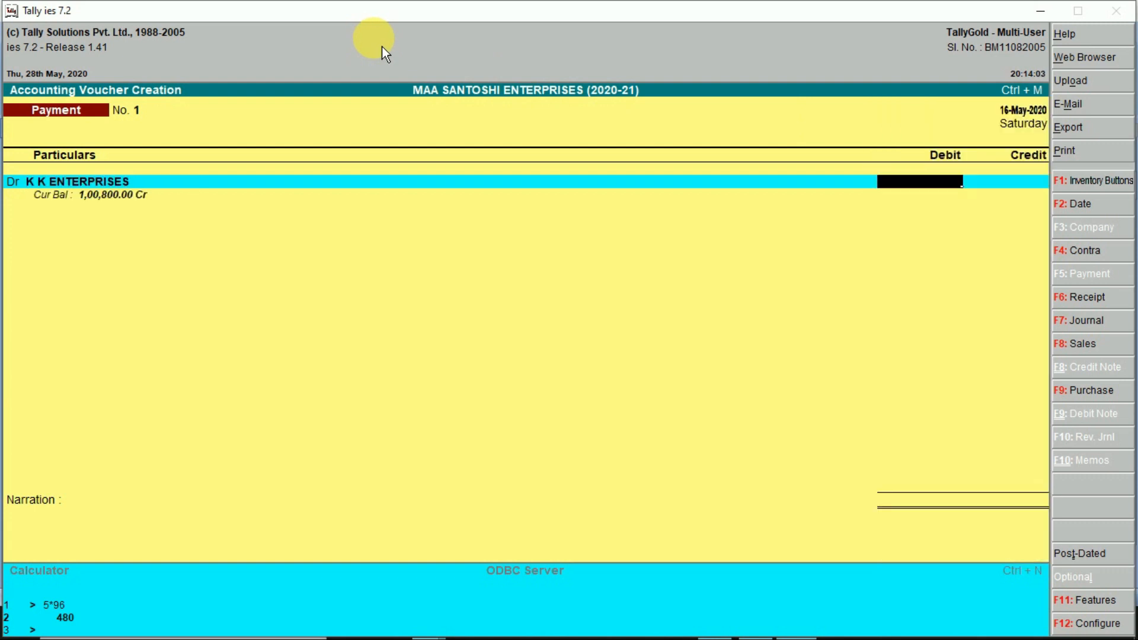
text(800)
key(Return)
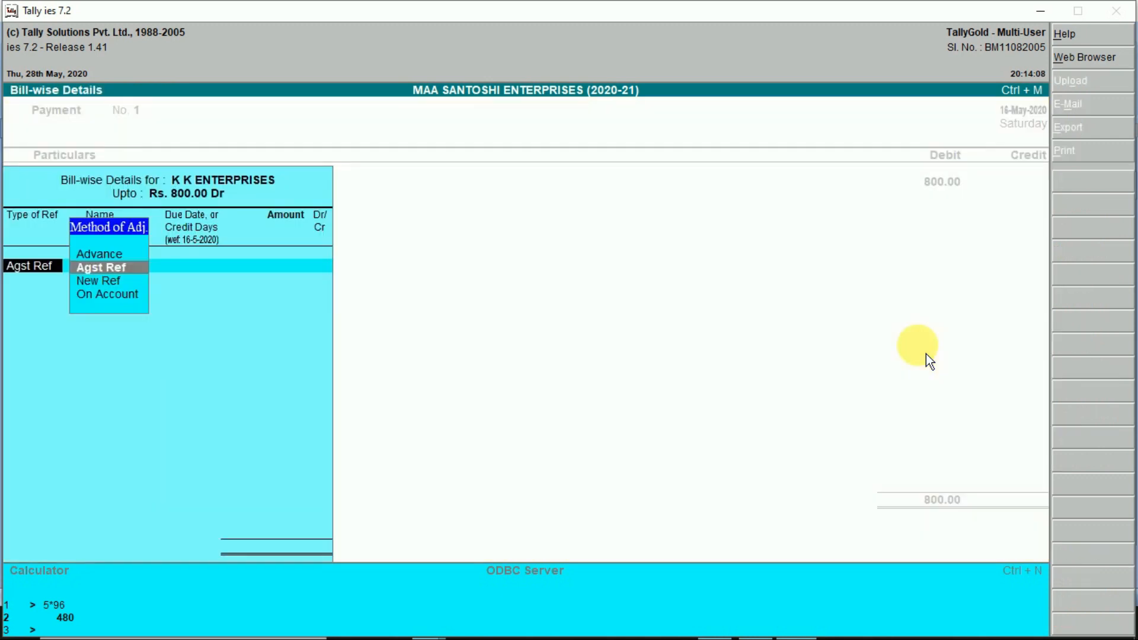
key(Return)
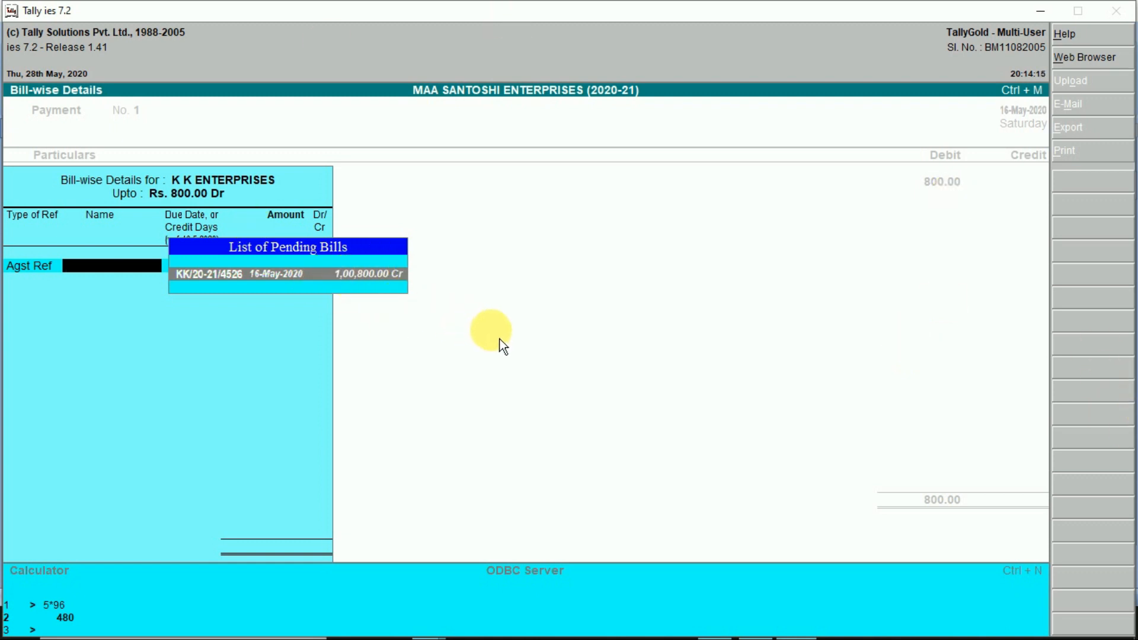
key(Return)
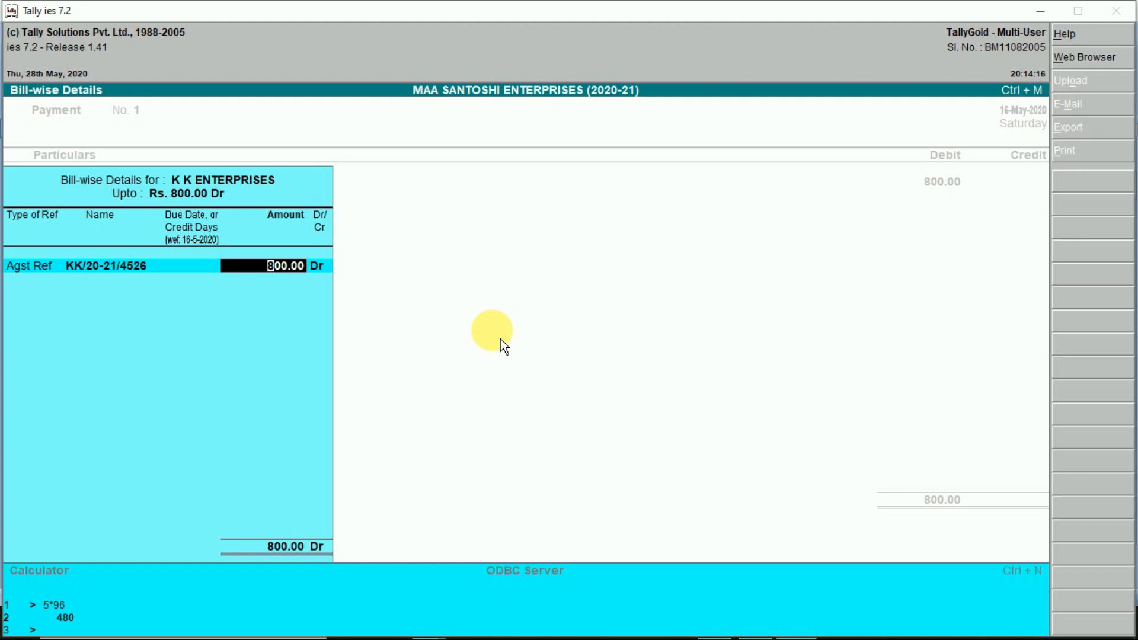
key(Return)
key(Return)
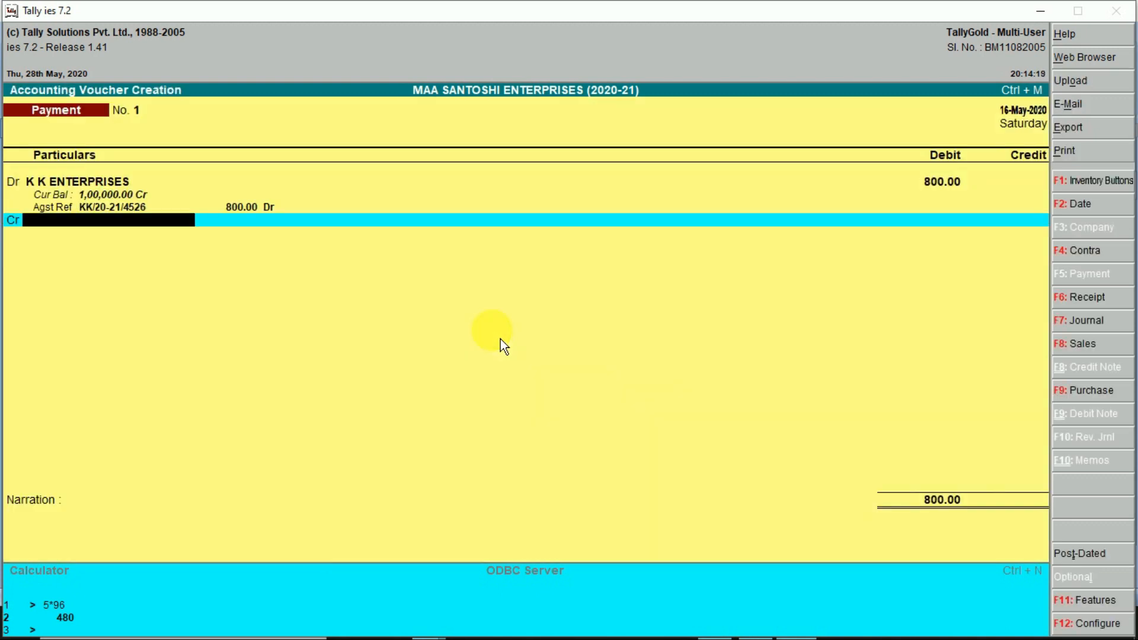
text(cash)
key(Return)
key(Return)
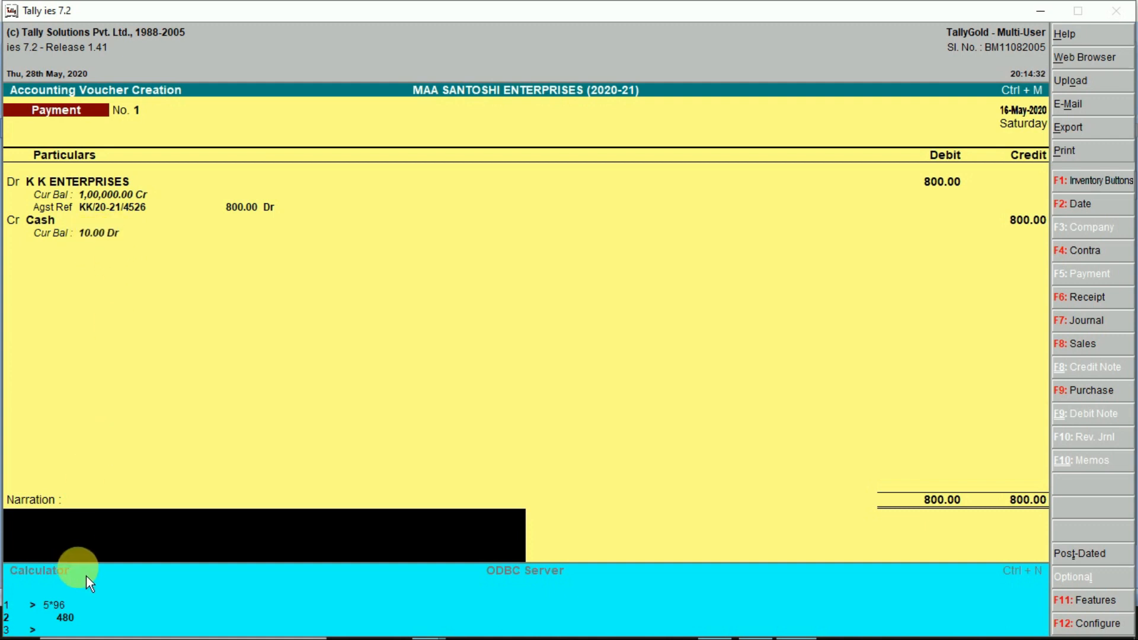
- Add the narration 'CASH PAID TO PARTY' and save the 800.00 Cash payment voucher
text(CASH PAID TO PARTY)
key(Return)
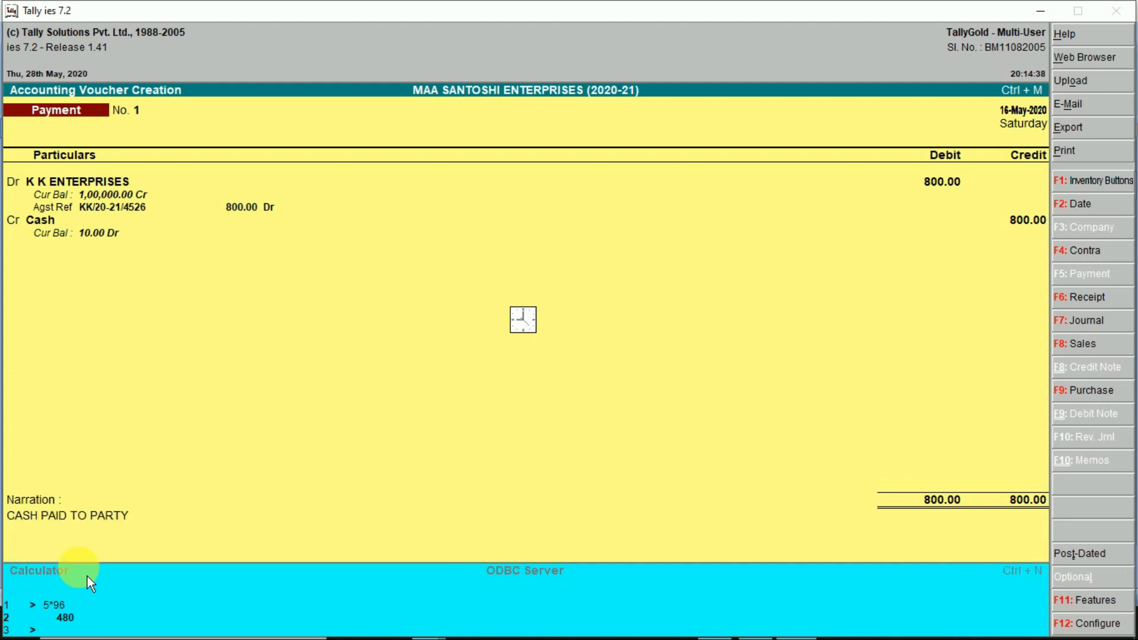
key(Escape)
key(alt+Tab)
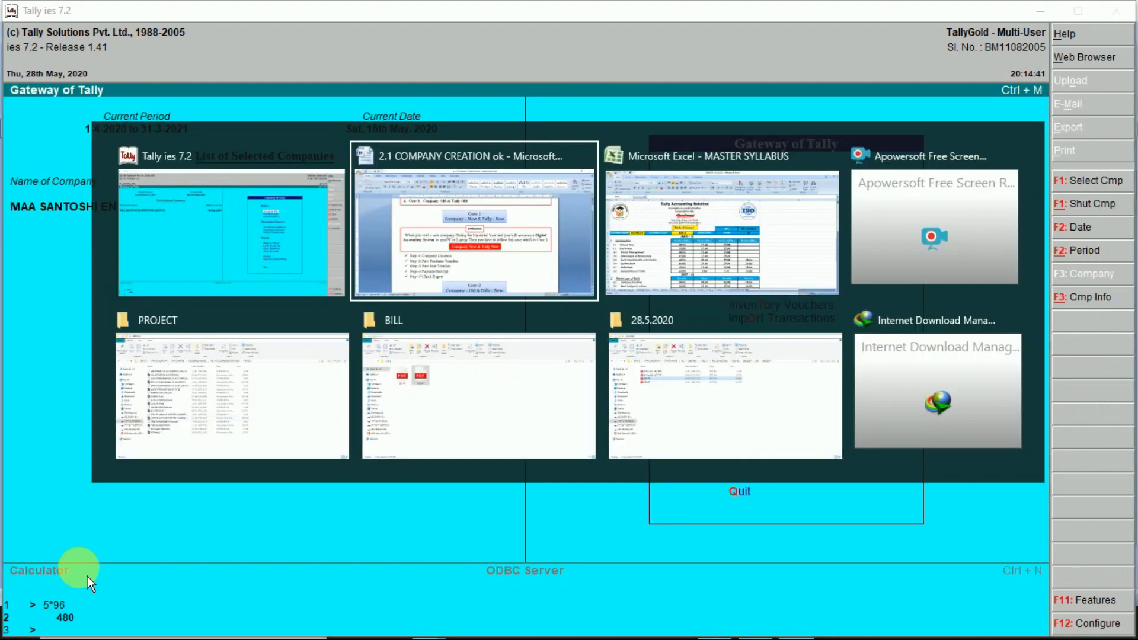
- Review the Purchase, Sale, Payment/Receipt and Check Report steps in the Word notes, then return to Tally
drag(501, 440, 318, 439)
drag(469, 464, 305, 463)
drag(446, 487, 320, 487)
click(442, 524)
drag(442, 525, 319, 511)
key(alt+Tab)
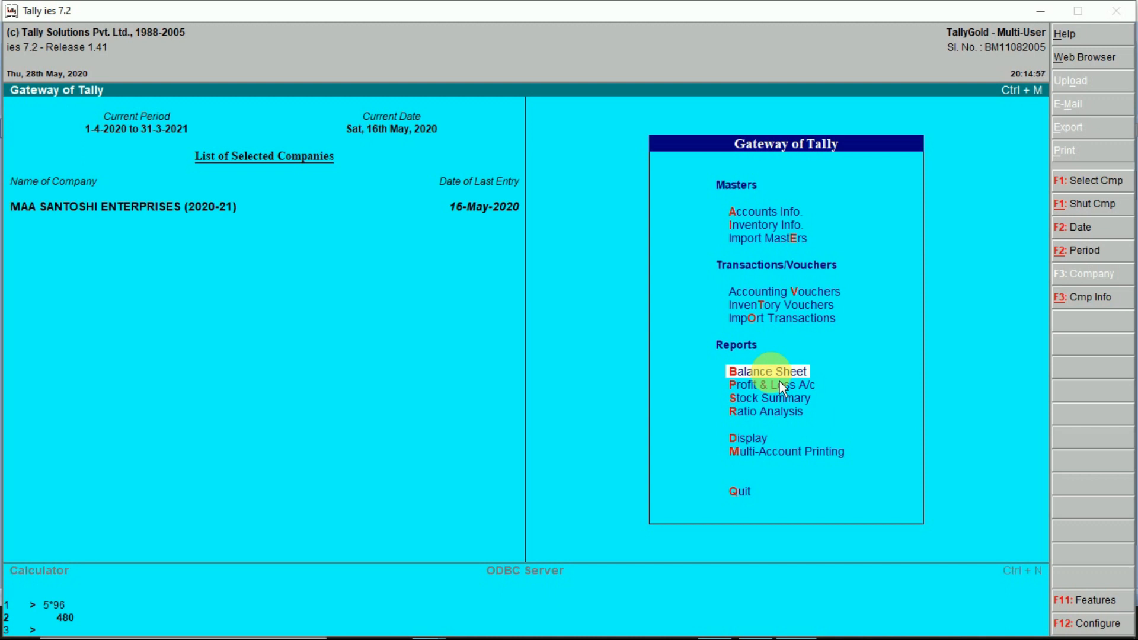
click(780, 381)
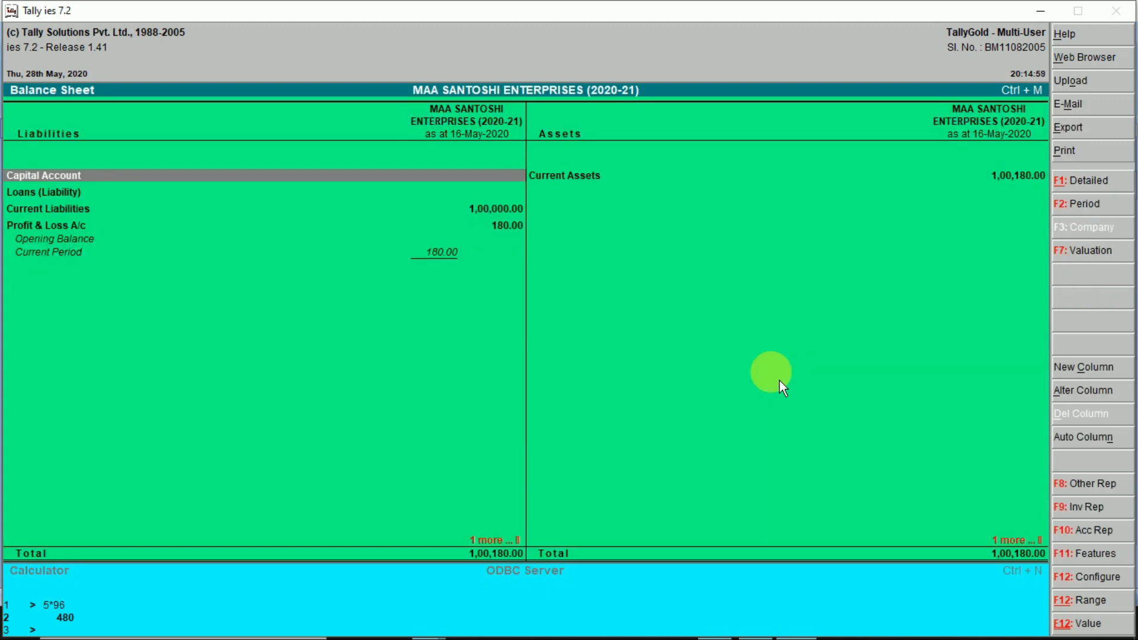
key(alt+F1)
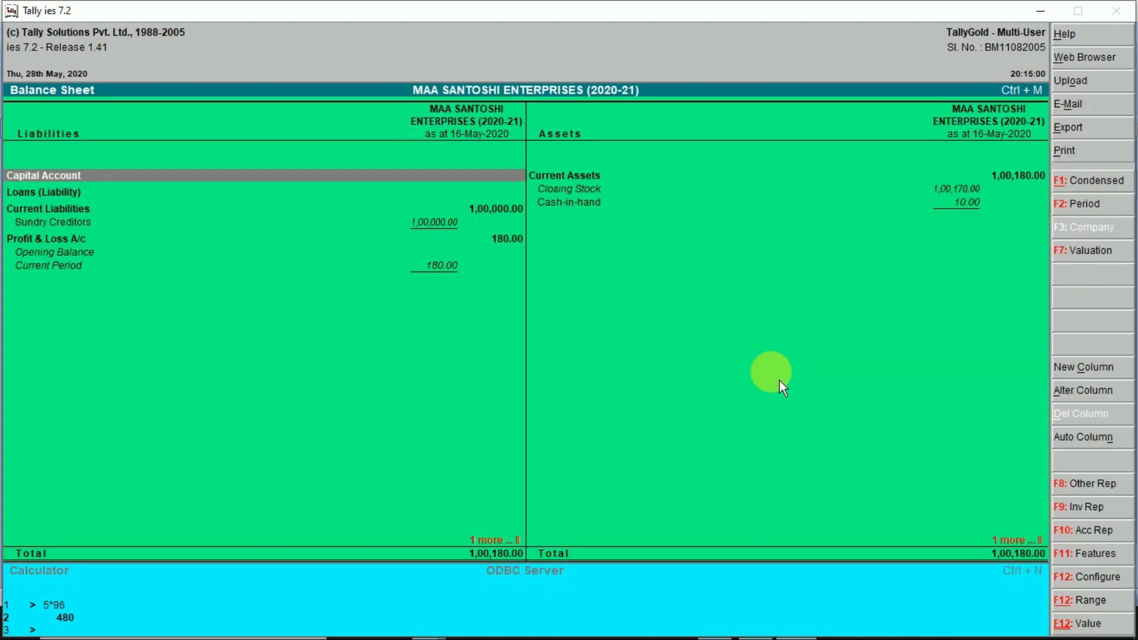
key(Right)
key(Down)
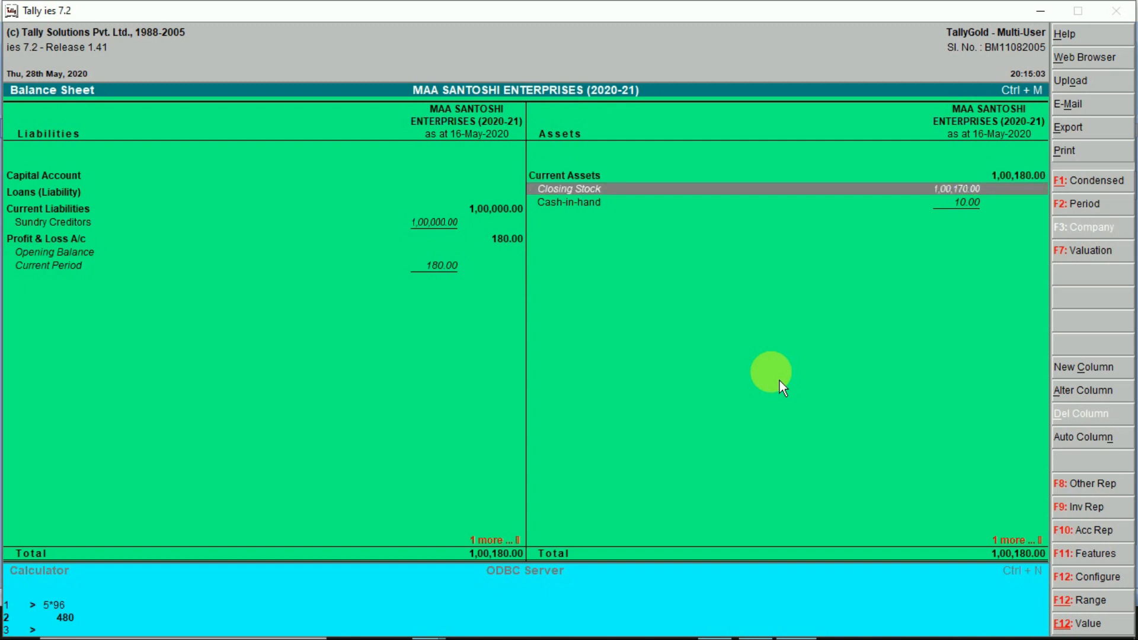
key(Return)
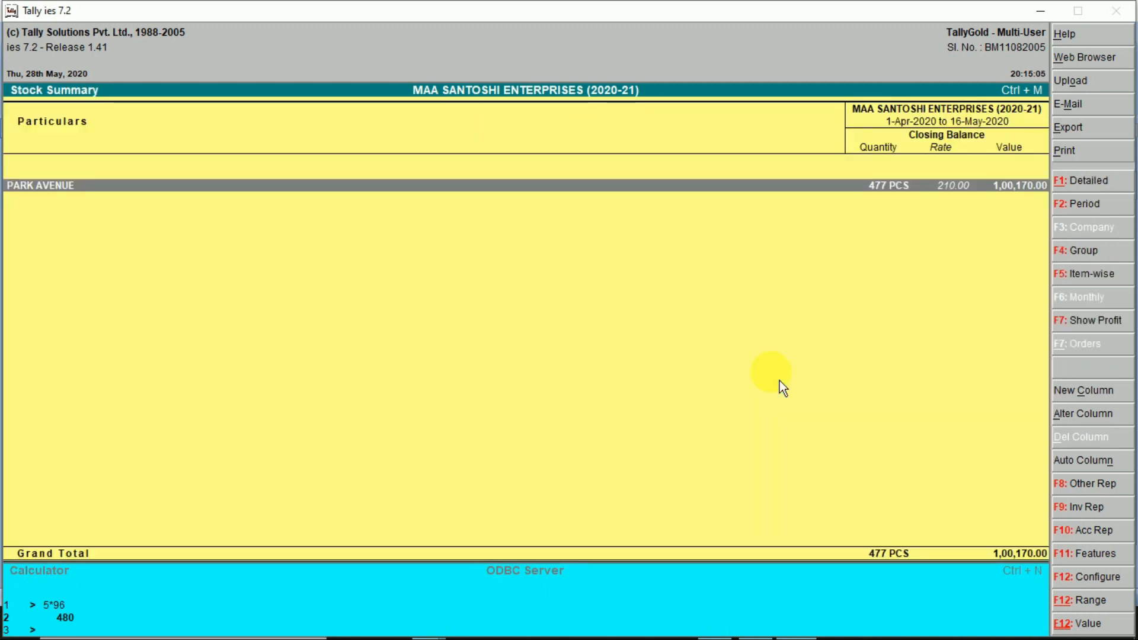
key(Return)
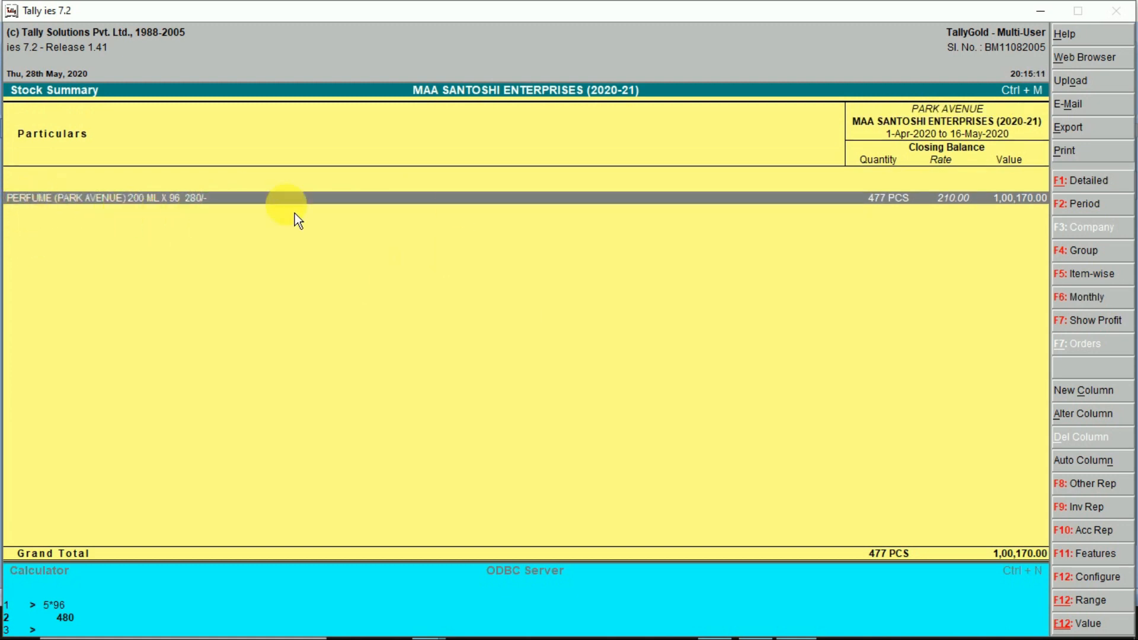
key(Escape)
key(Escape)
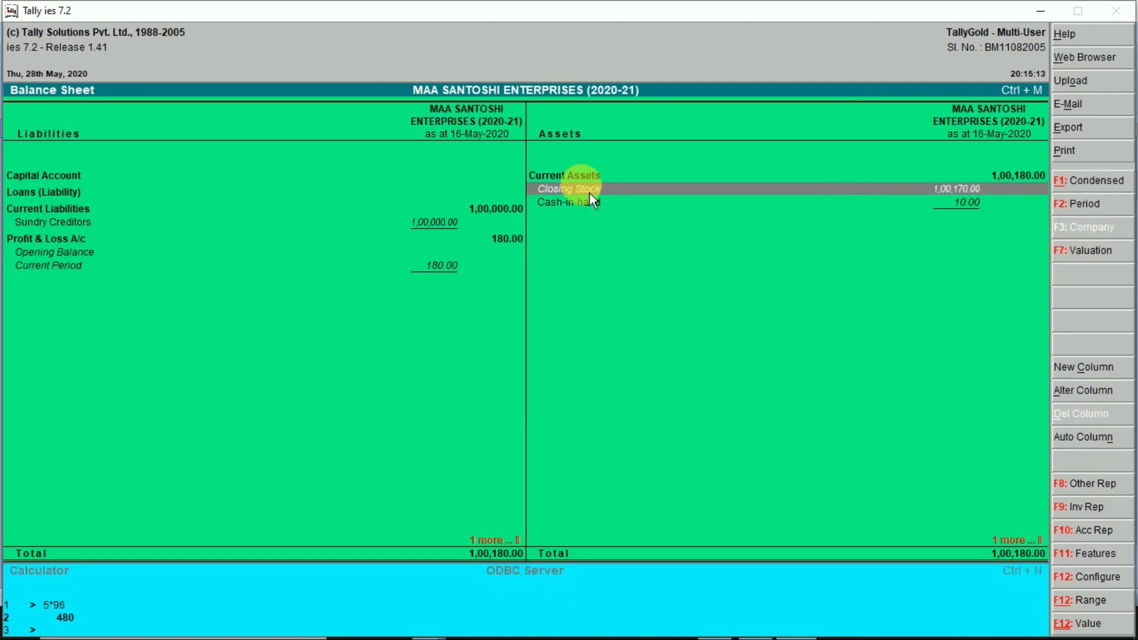
- Drill into Cash-in-hand to find the K K ENTERPRISES payment in the Cash ledger
key(Down)
key(Return)
key(Return)
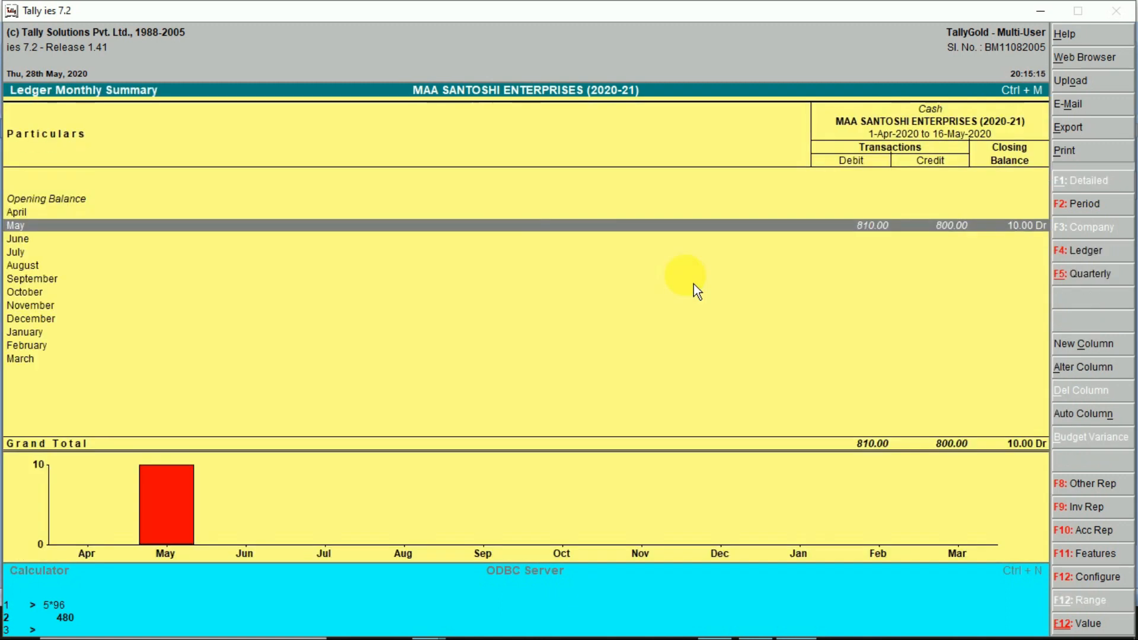
key(Return)
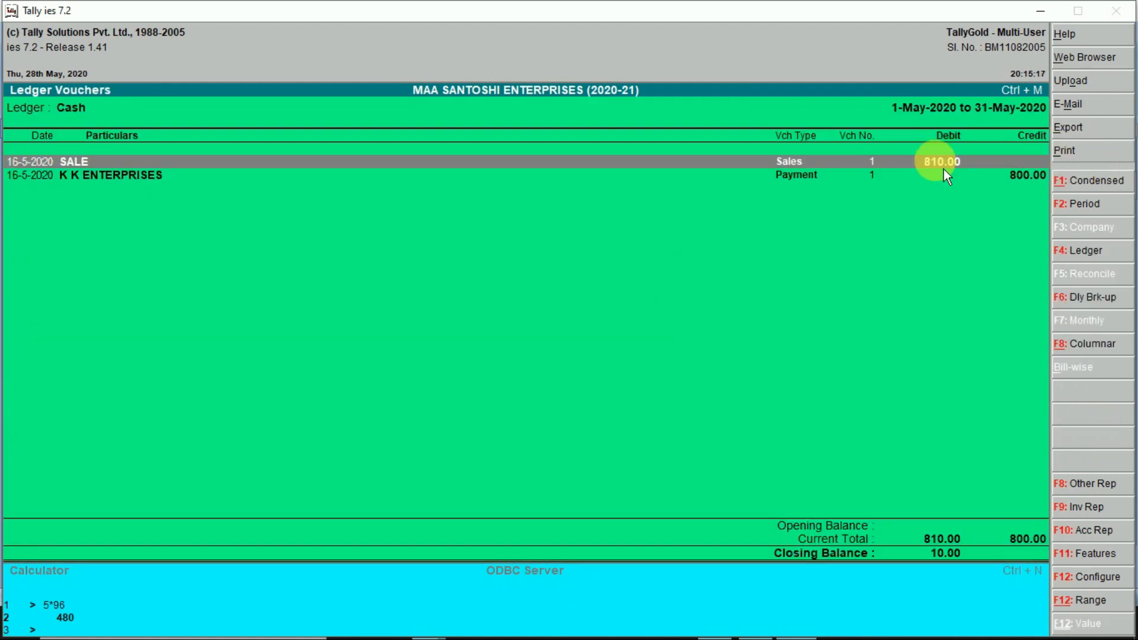
click(1033, 180)
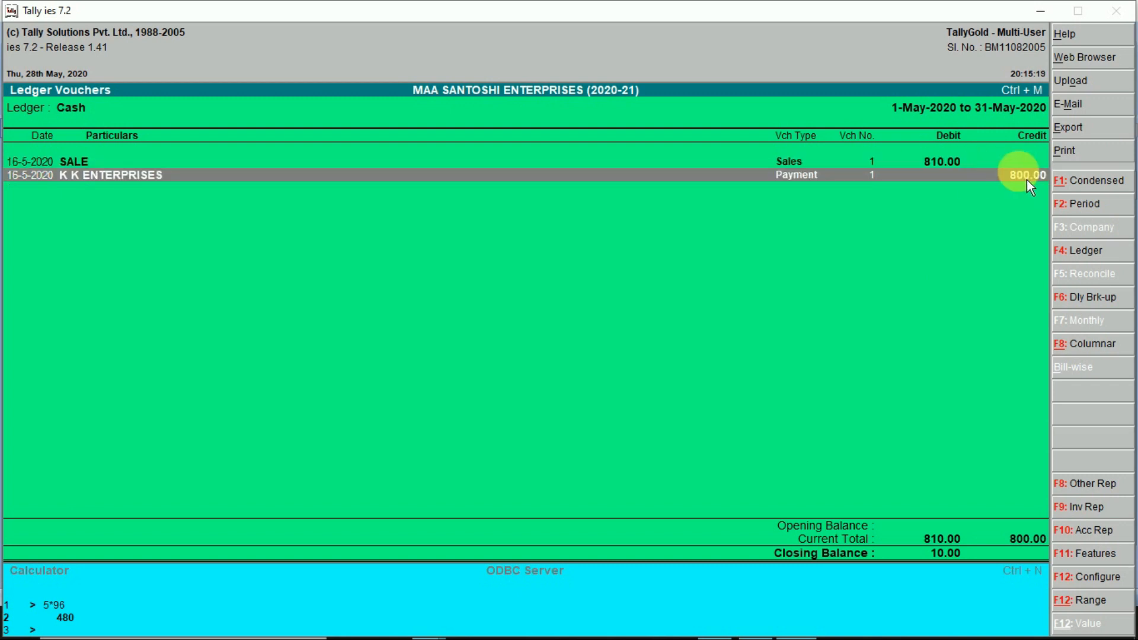
key(Escape)
key(Escape)
key(Escape)
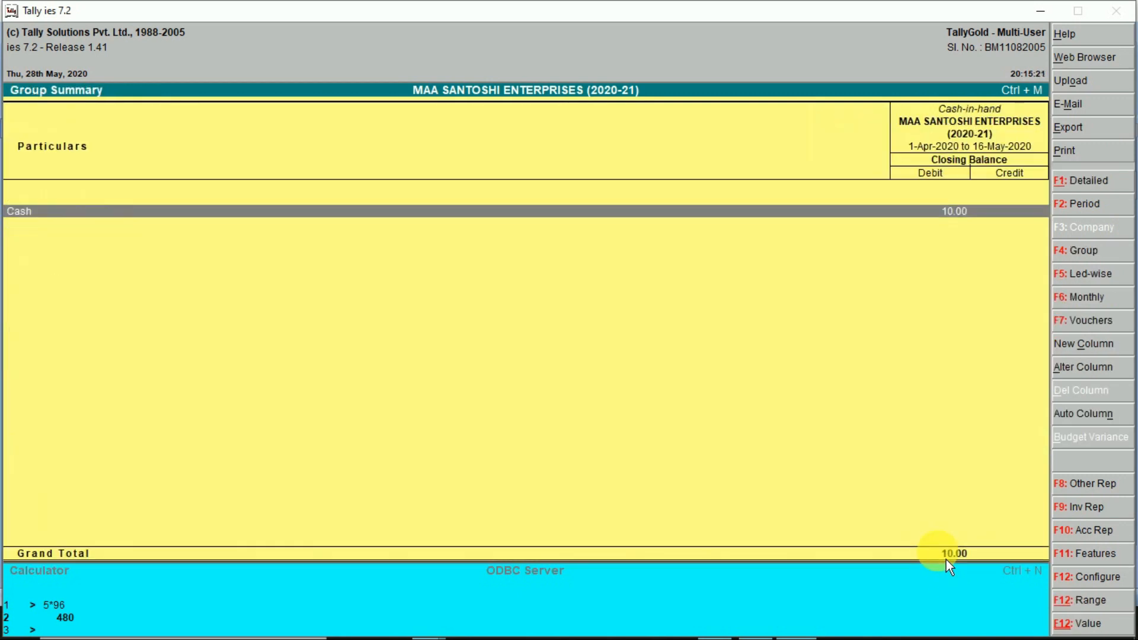
key(Left)
- Check the K K ENTERPRISES vouchers under Sundry Creditors, then exit to the Gateway of Tally
key(Down)
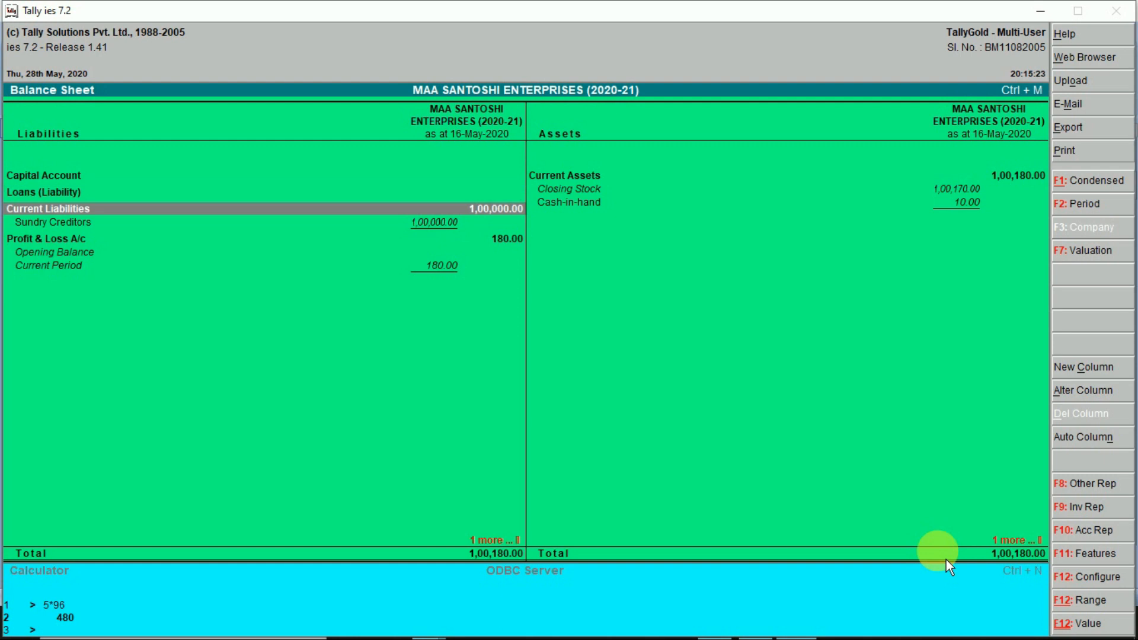
key(Down)
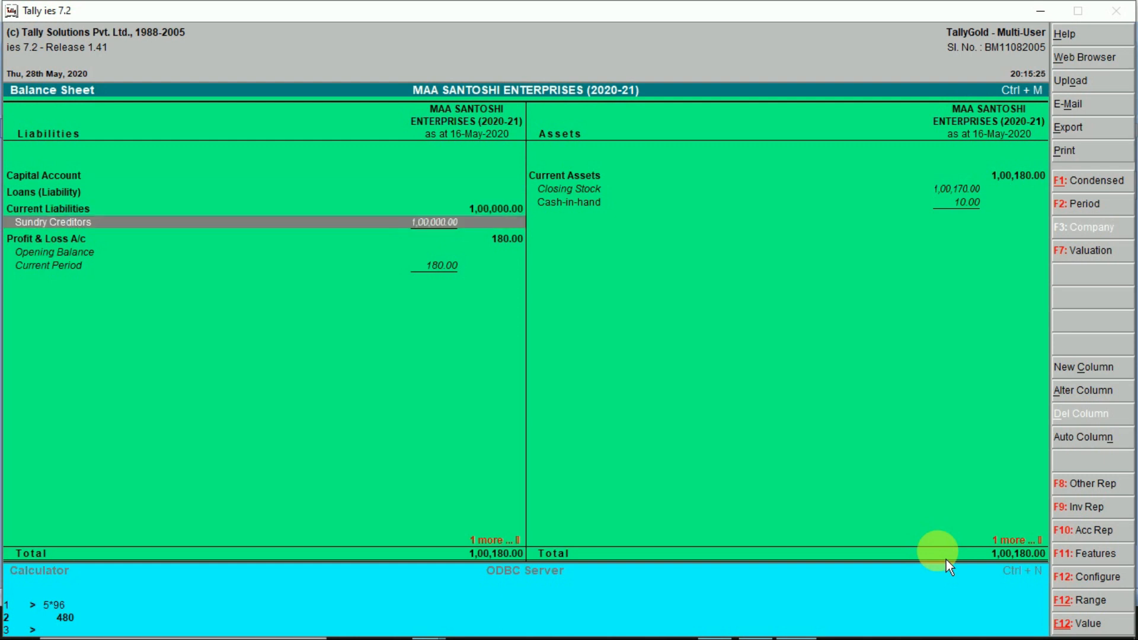
key(Return)
key(Return)
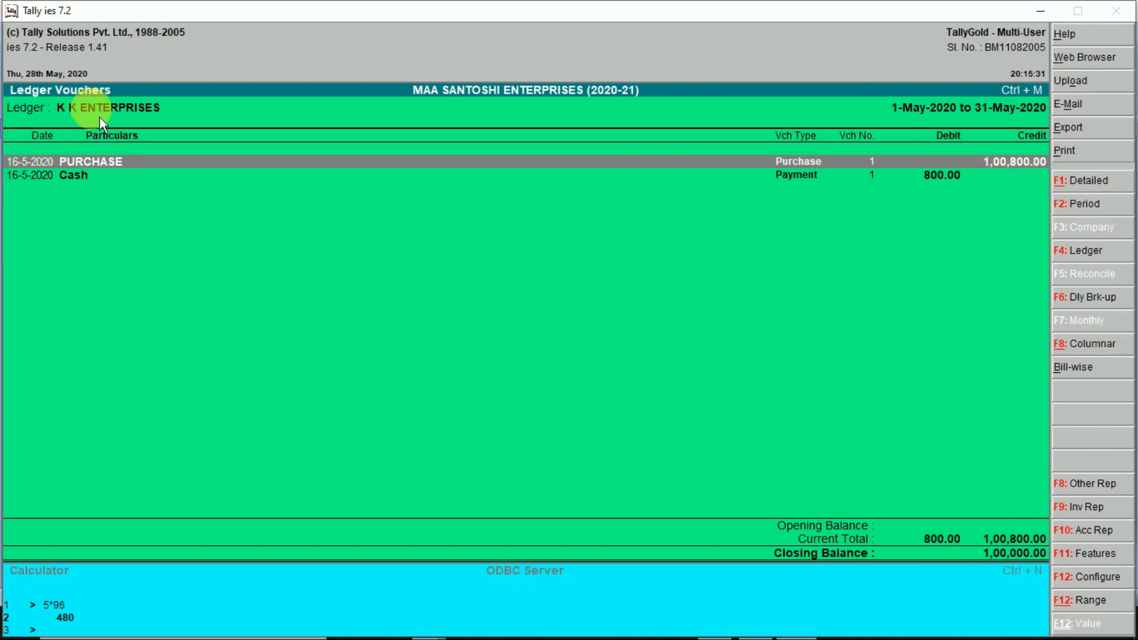
key(Down)
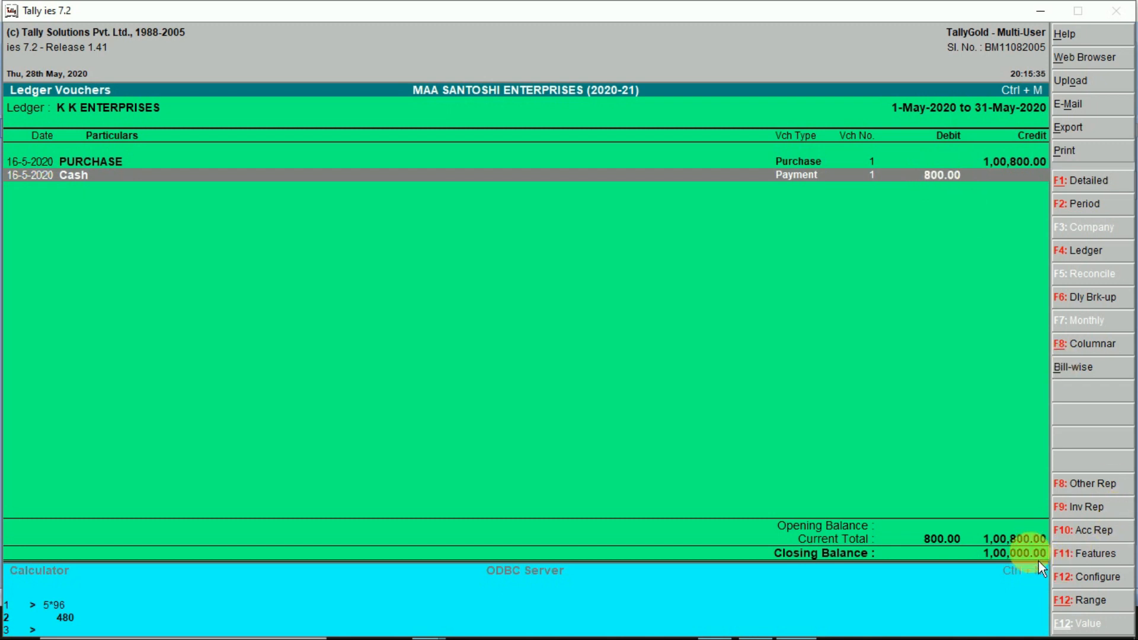
key(Escape)
key(Escape)
key(Escape)
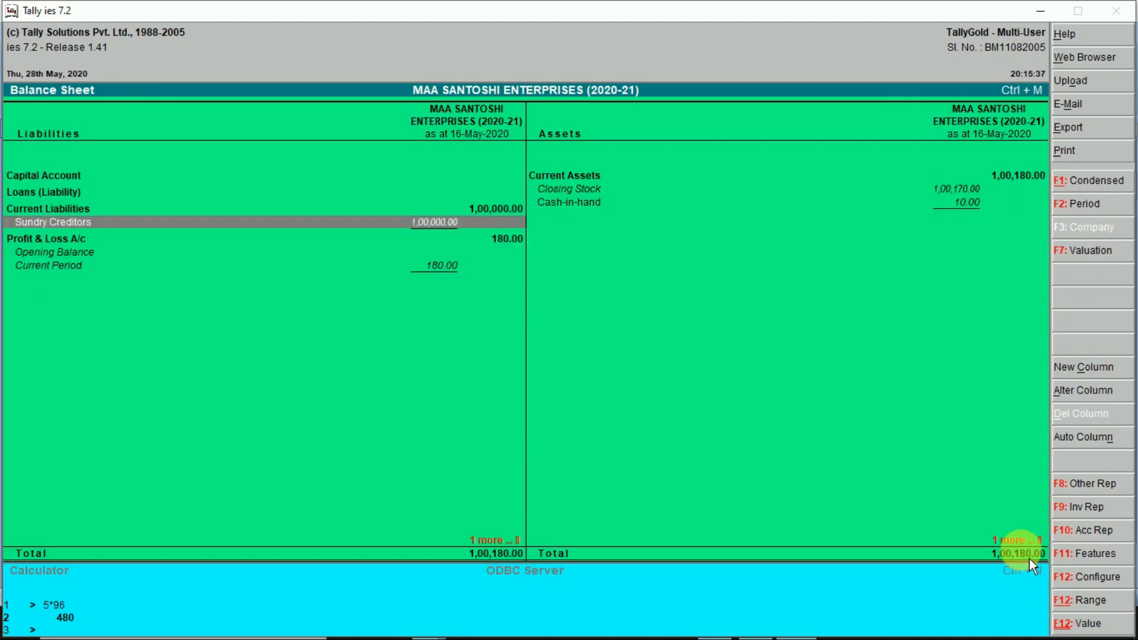
key(Escape)
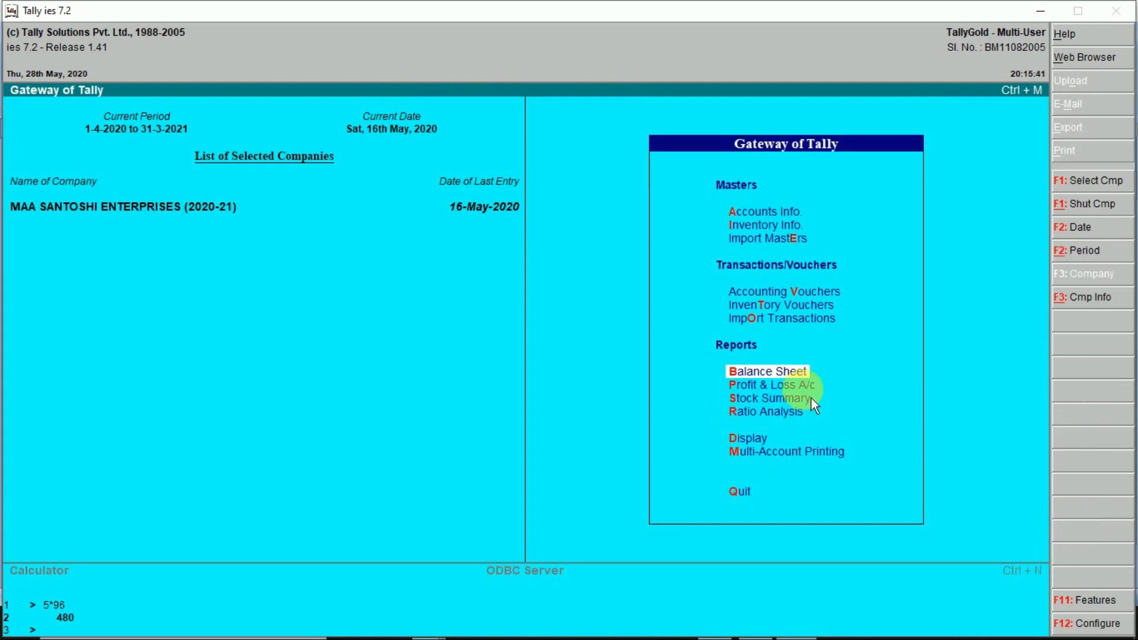
click(782, 385)
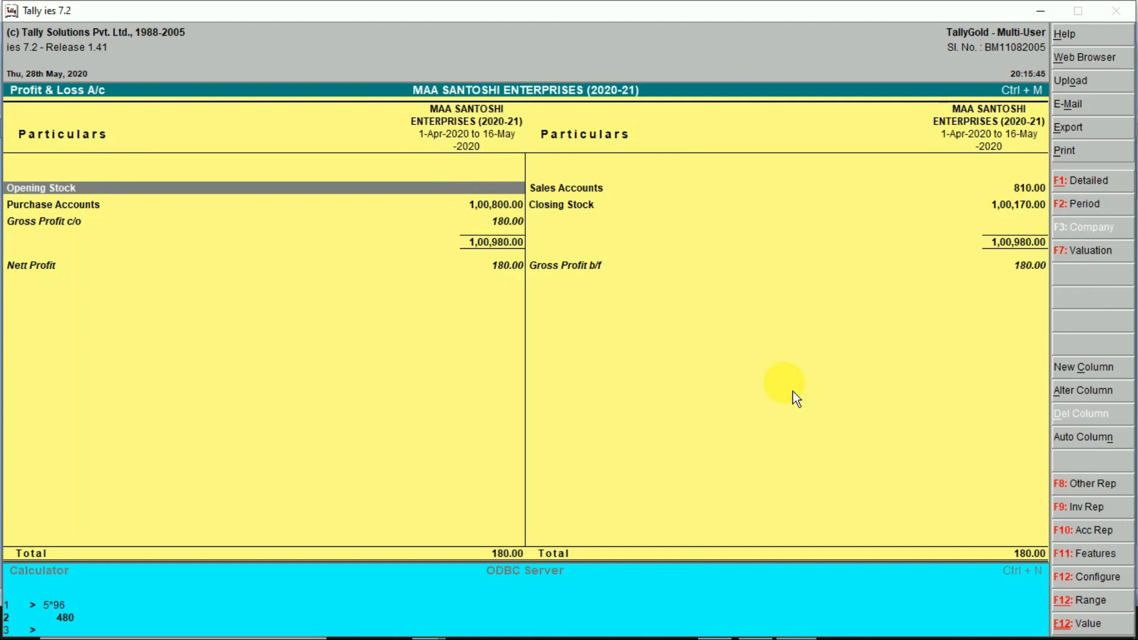
key(alt+F1)
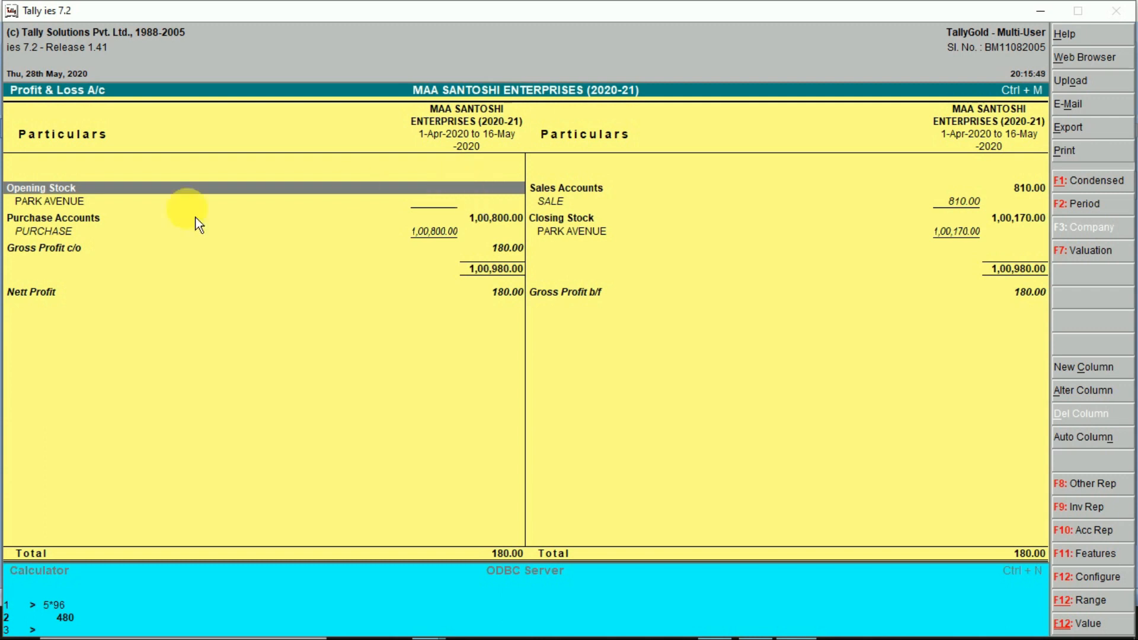
click(514, 223)
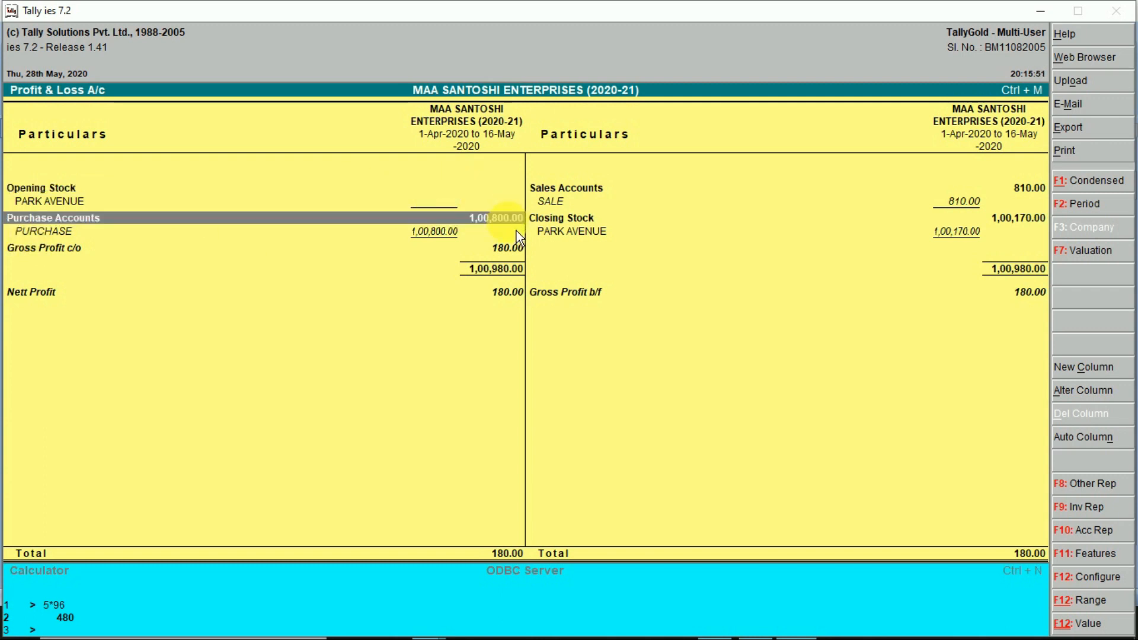
click(978, 206)
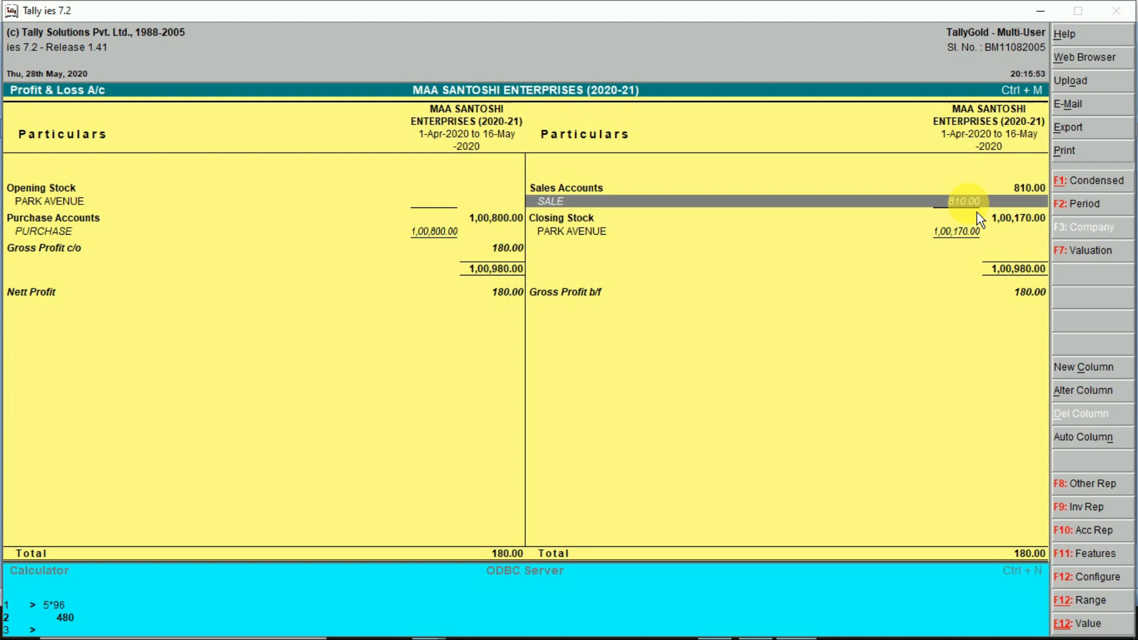
click(1019, 224)
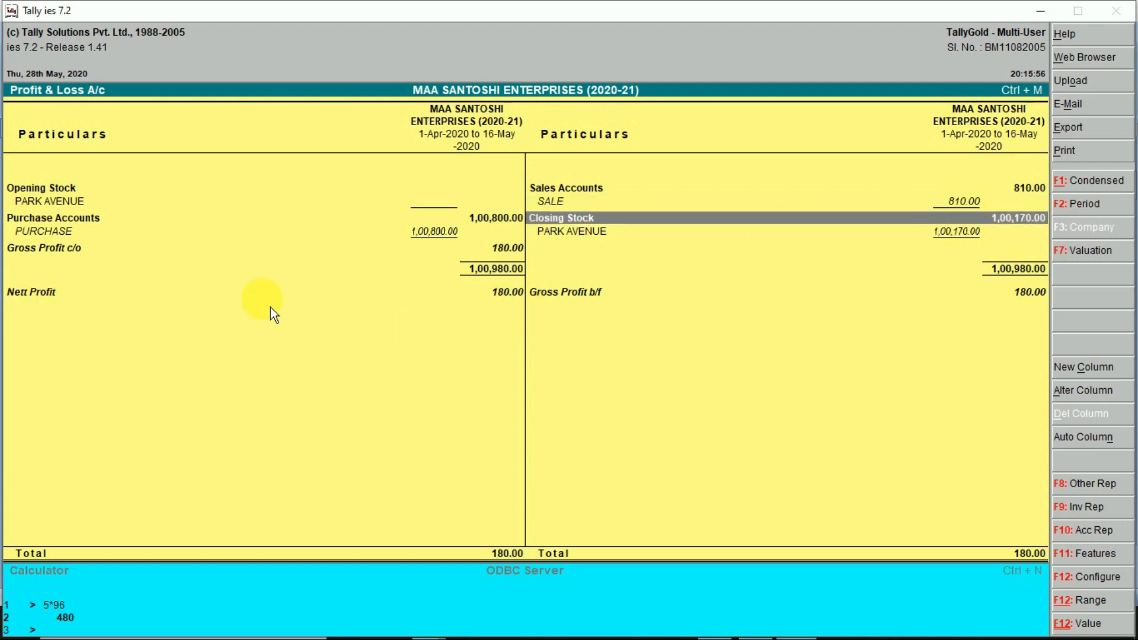
click(515, 262)
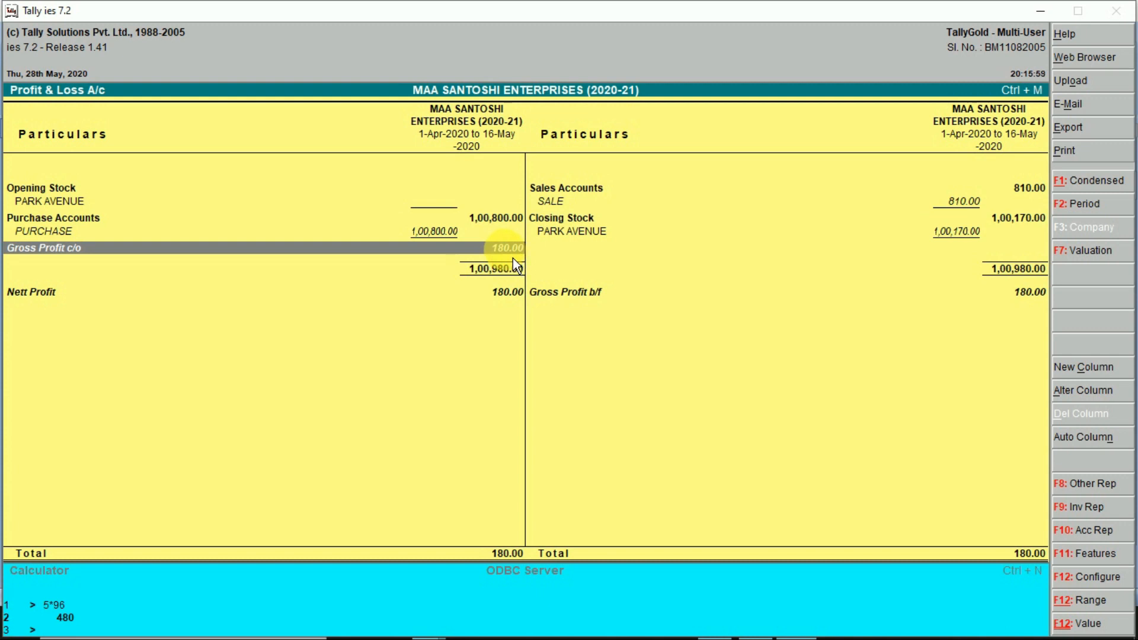
click(1036, 295)
click(43, 291)
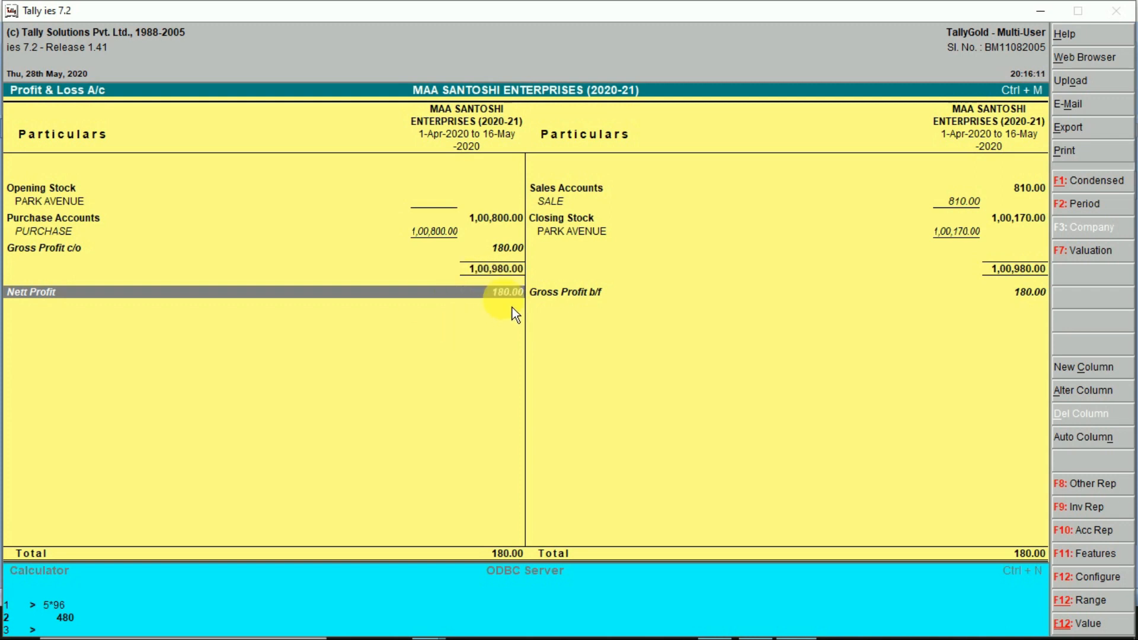
key(Escape)
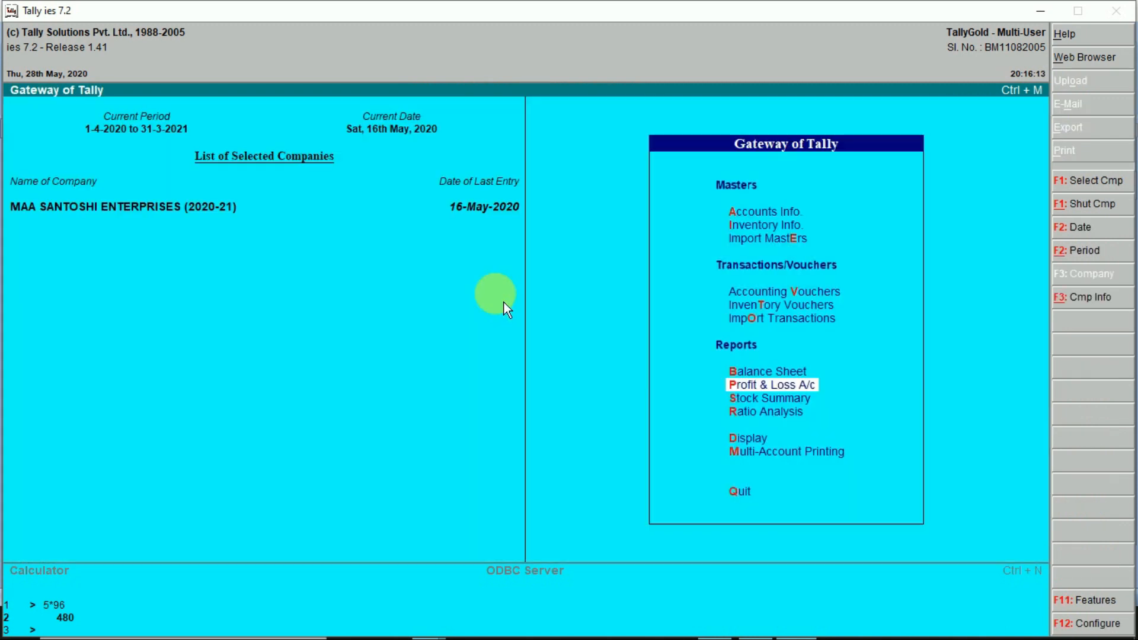
- Glance at the Case 1 step list in Word, then show the Windows desktop
key(alt+Tab)
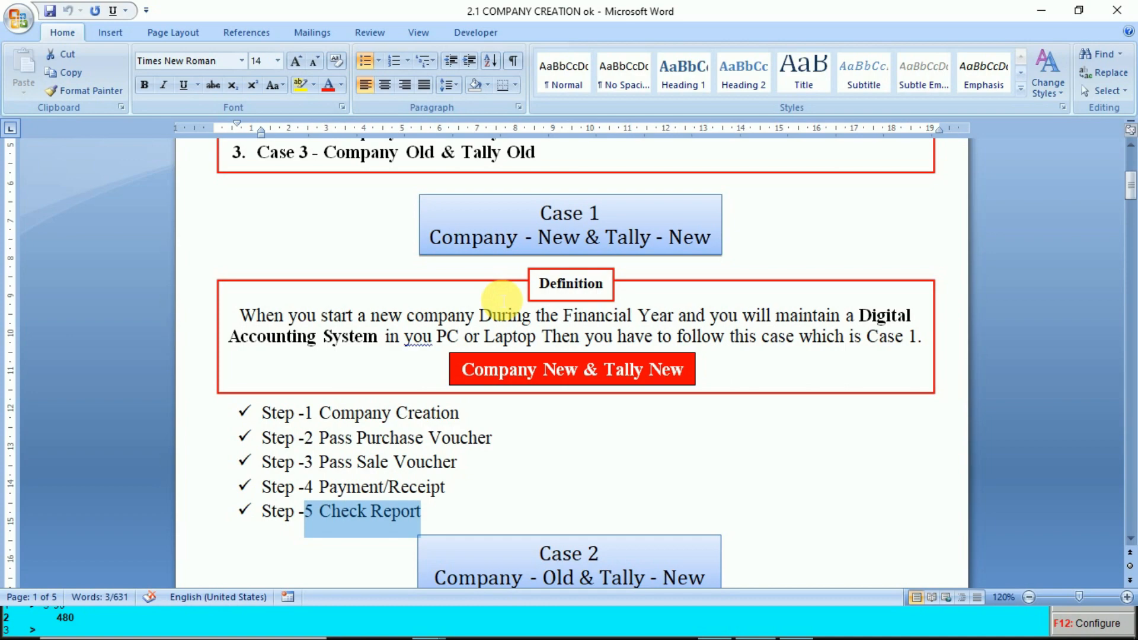
key(super+d)
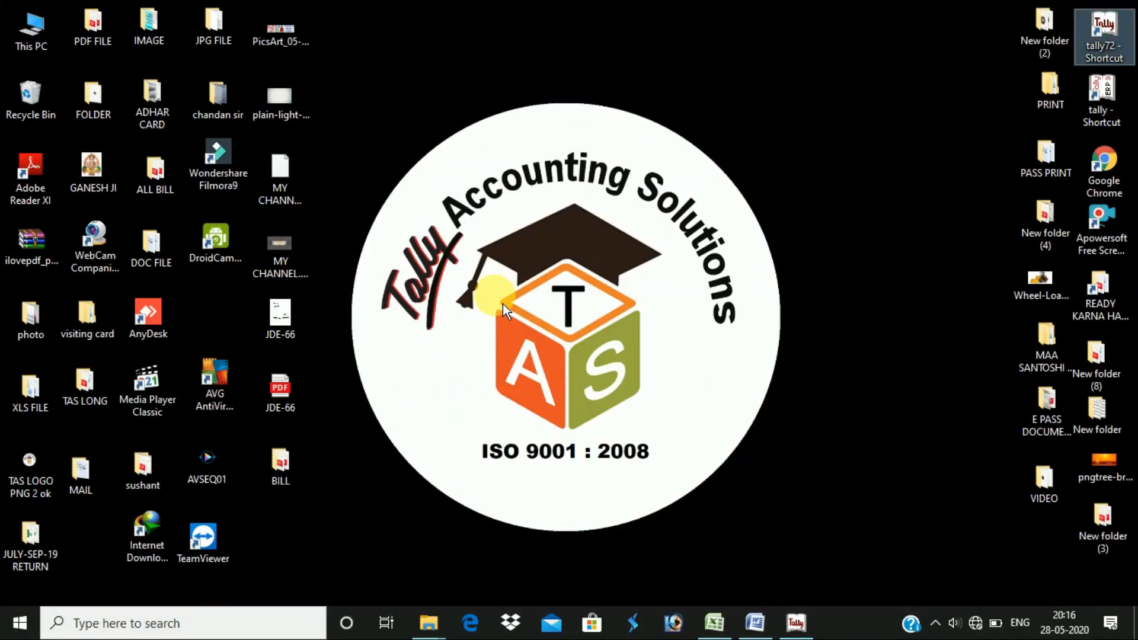